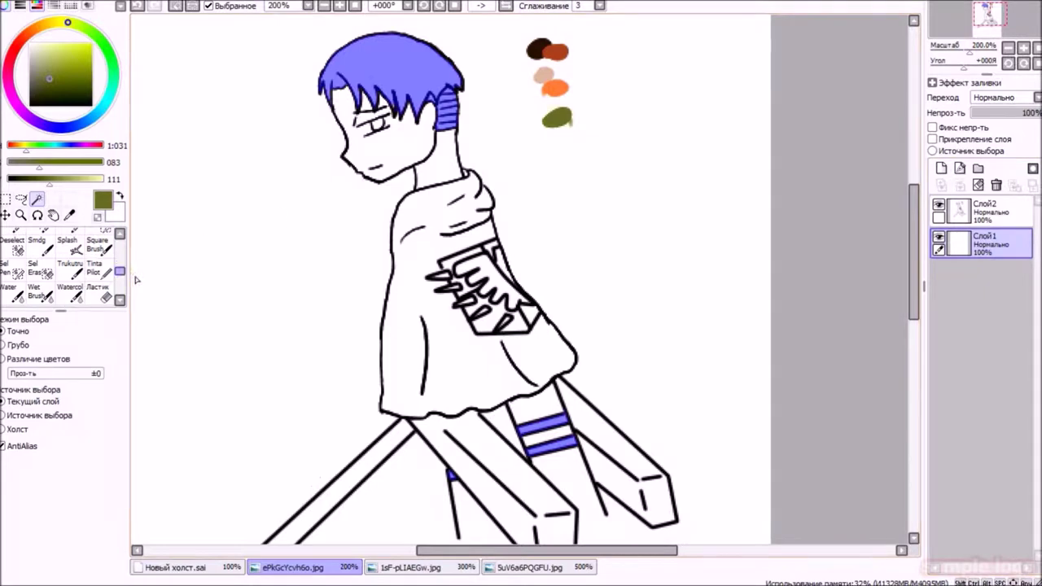
# Fill the selected hair and sideburn on Слой1 with the dark brown swatch using the Tinta Pilot brush at size 12
pyautogui.click(32, 564)
pyautogui.keyDown('alt'); pyautogui.click(537, 50); pyautogui.keyUp('alt')
pyautogui.moveTo(440, 77)
pyautogui.mouseDown()
pyautogui.moveTo(409, 95)
pyautogui.moveTo(413, 67)
pyautogui.moveTo(342, 77)
pyautogui.moveTo(332, 58)
pyautogui.moveTo(452, 127)
pyautogui.mouseUp()
pyautogui.keyDown('alt'); pyautogui.click(558, 51); pyautogui.keyUp('alt')
pyautogui.keyDown('alt'); pyautogui.click(538, 50); pyautogui.keyUp('alt')
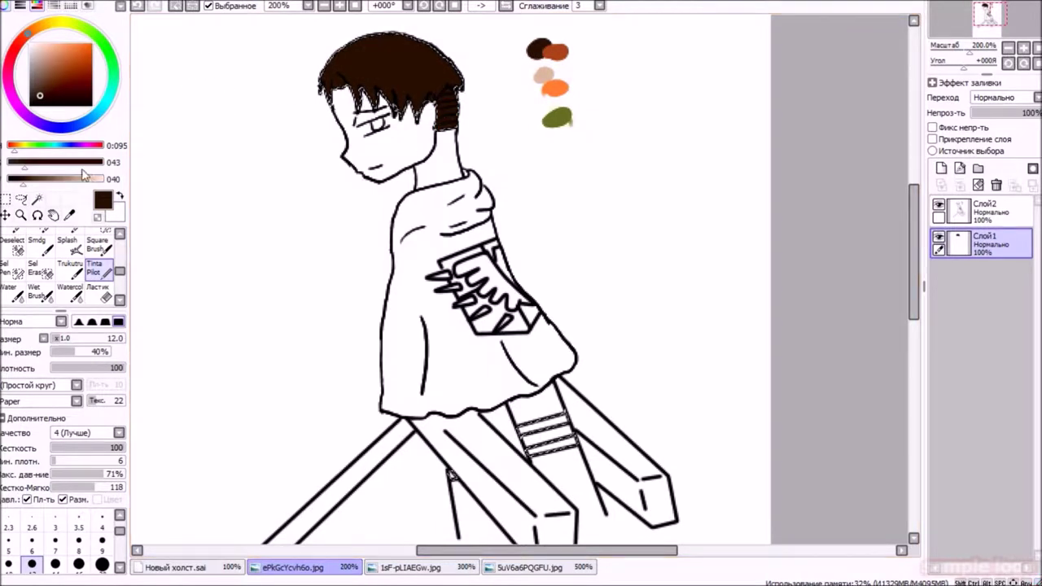
# Paint lighter brown and dark grey patches on the hair, and blend them with the Blur brush at size 20
pyautogui.moveTo(22, 181); pyautogui.dragTo(50, 181)
pyautogui.keyDown('alt'); pyautogui.click(409, 28); pyautogui.keyUp('alt')
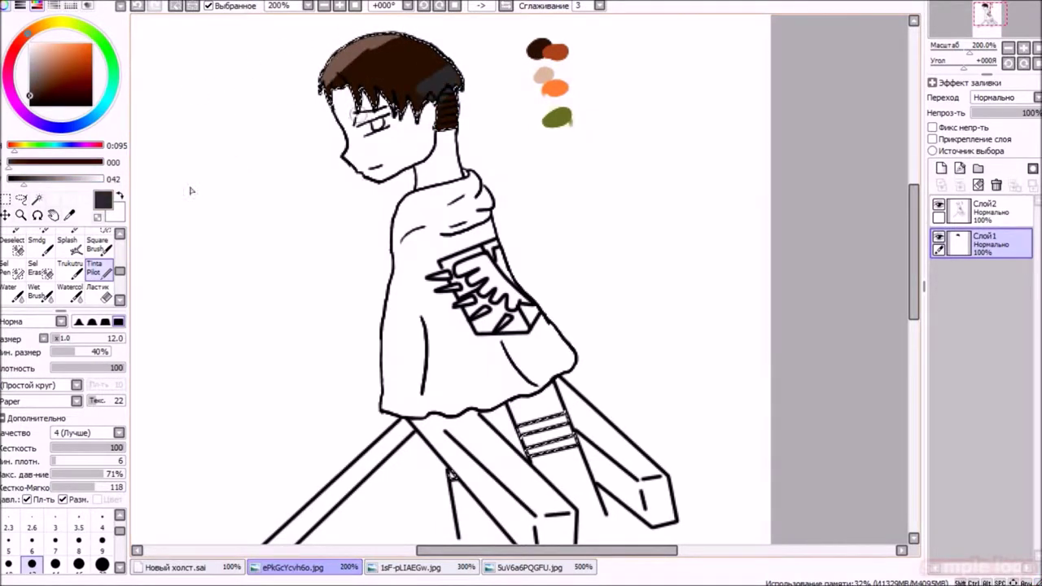
pyautogui.press('b')
pyautogui.click(76, 384)
pyautogui.click(33, 397)
pyautogui.scroll(1, 65, 513)
pyautogui.click(102, 506)
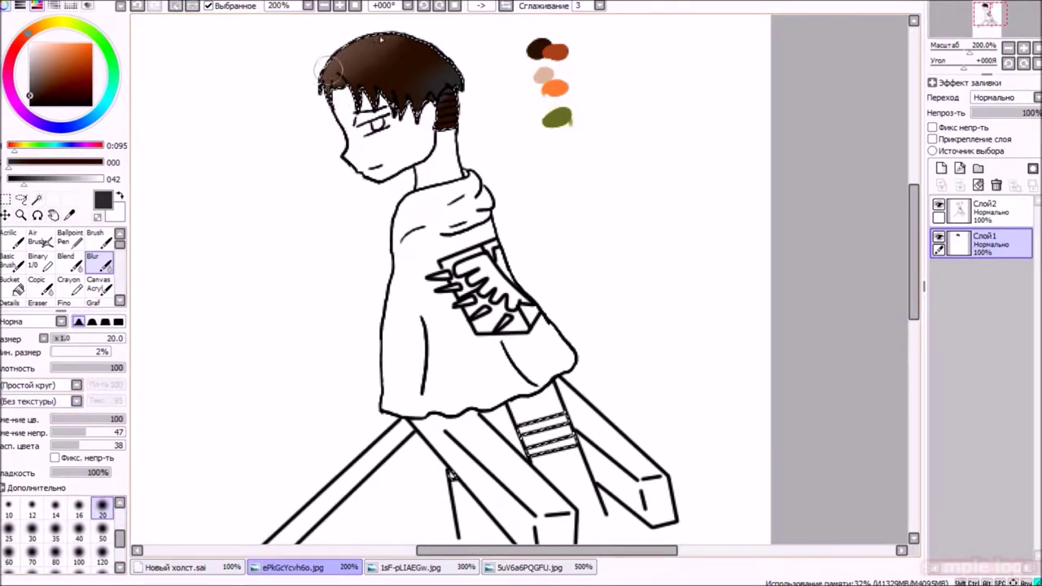
# Shade the back of the hair with black using the Details brush, and try lightening the crown with white and blending it
pyautogui.click(11, 293)
pyautogui.click(91, 106)
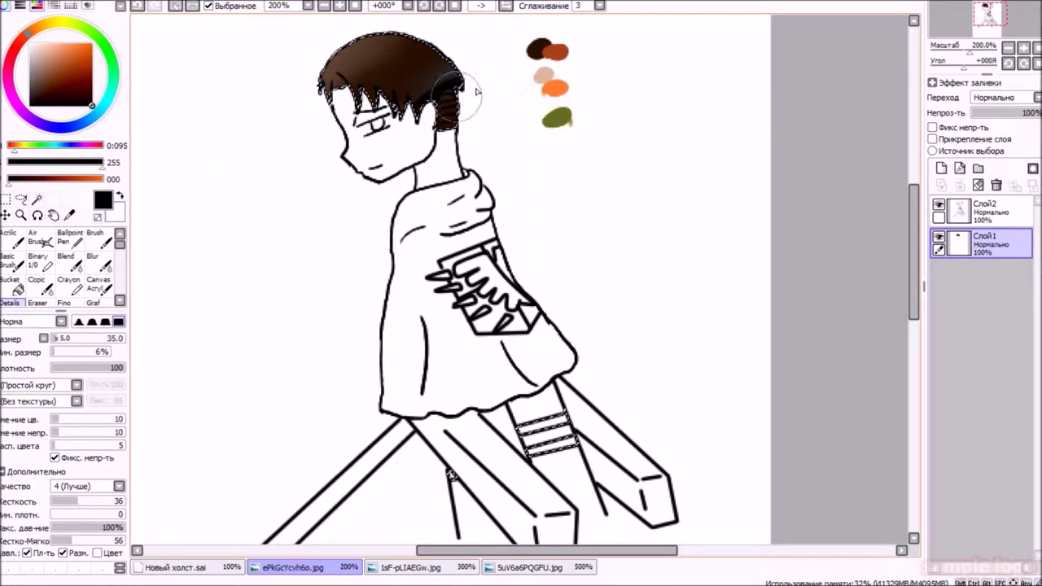
pyautogui.press('x')
pyautogui.press('b')
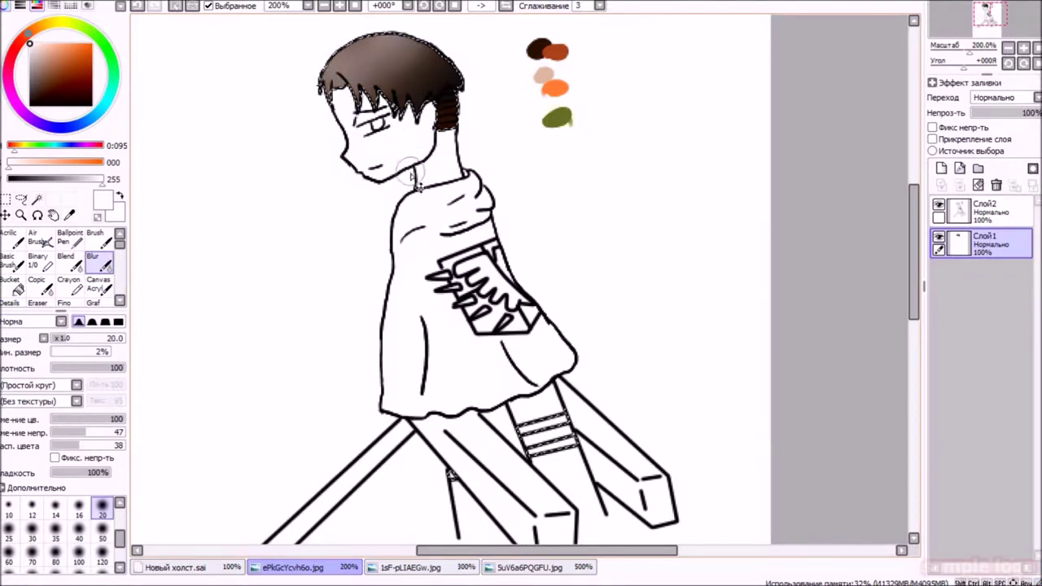
# Paint highlights on the front of the hair with the sampled brown lightened to brightness 140, and blend them
pyautogui.click(11, 293)
pyautogui.keyDown('alt'); pyautogui.click(368, 46); pyautogui.keyUp('alt')
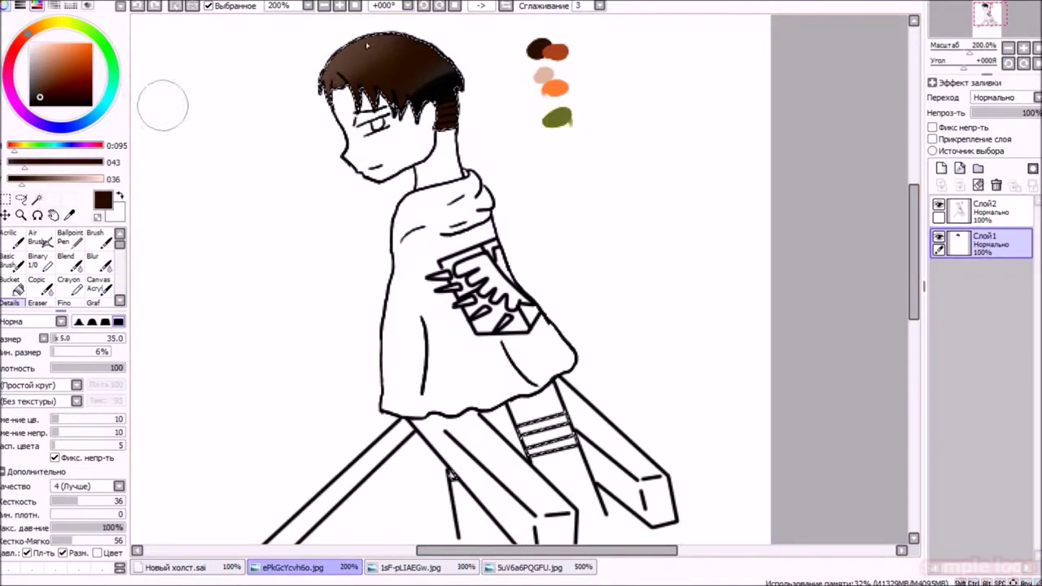
pyautogui.moveTo(22, 179); pyautogui.dragTo(59, 179)
pyautogui.moveTo(365, 88); pyautogui.dragTo(346, 49)
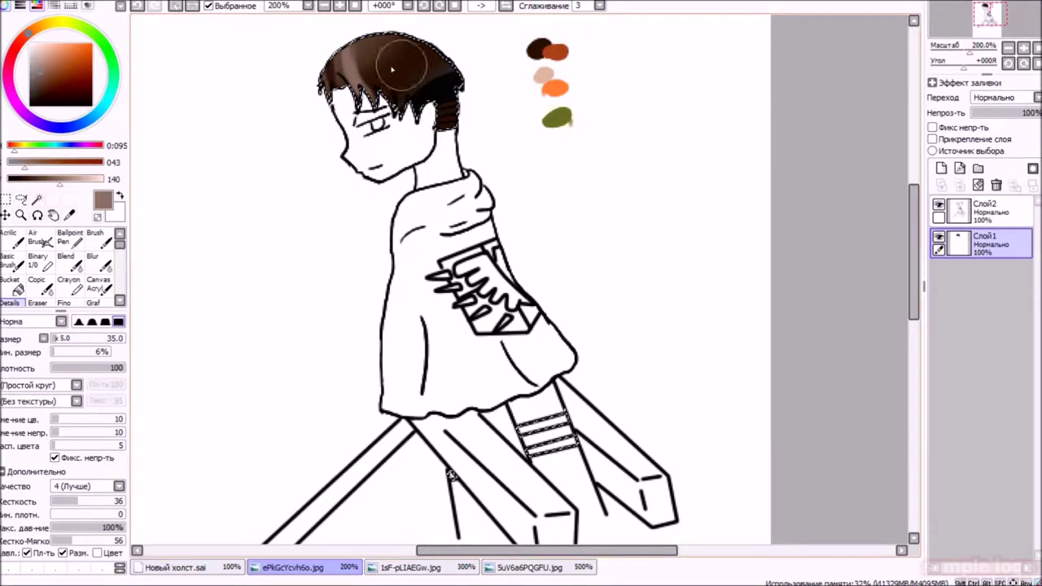
pyautogui.press('b')
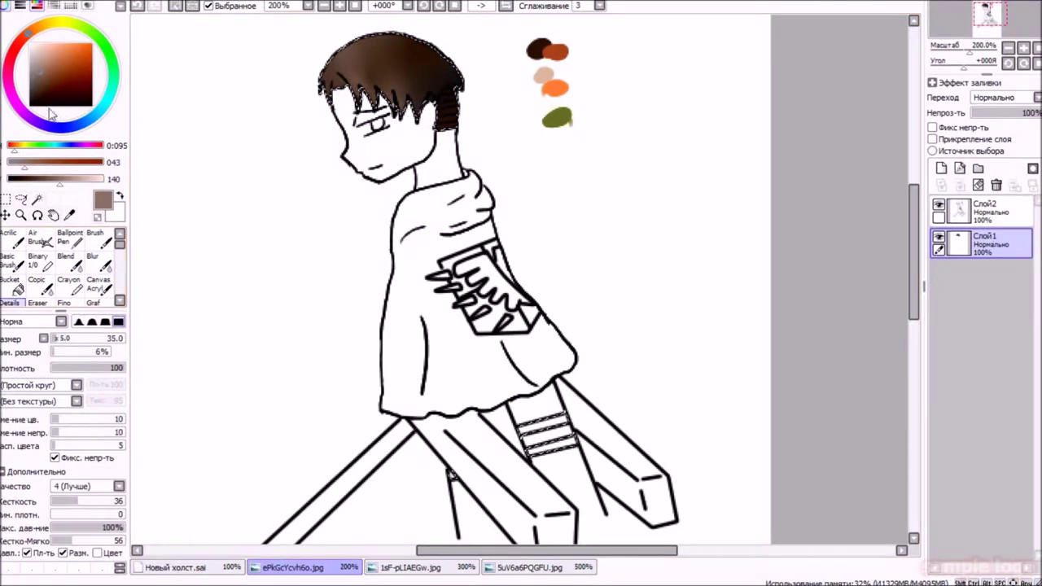
# Darken the lower fringe strands with sampled dark hair tones and the dark brown swatch, and blend the shading
pyautogui.keyDown('alt'); pyautogui.click(447, 121); pyautogui.keyUp('alt')
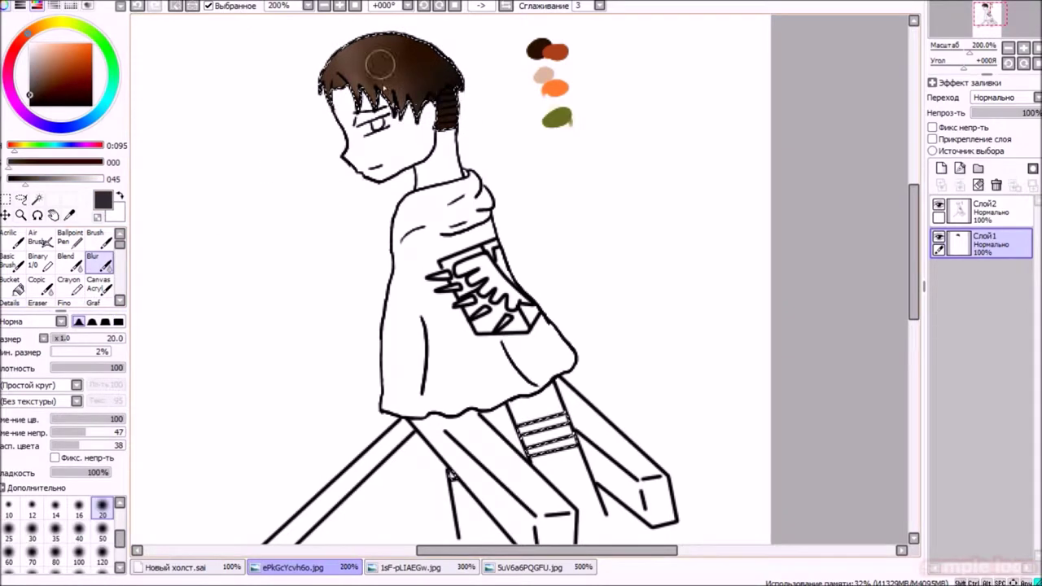
pyautogui.press('b')
pyautogui.keyDown('alt'); pyautogui.click(538, 50); pyautogui.keyUp('alt')
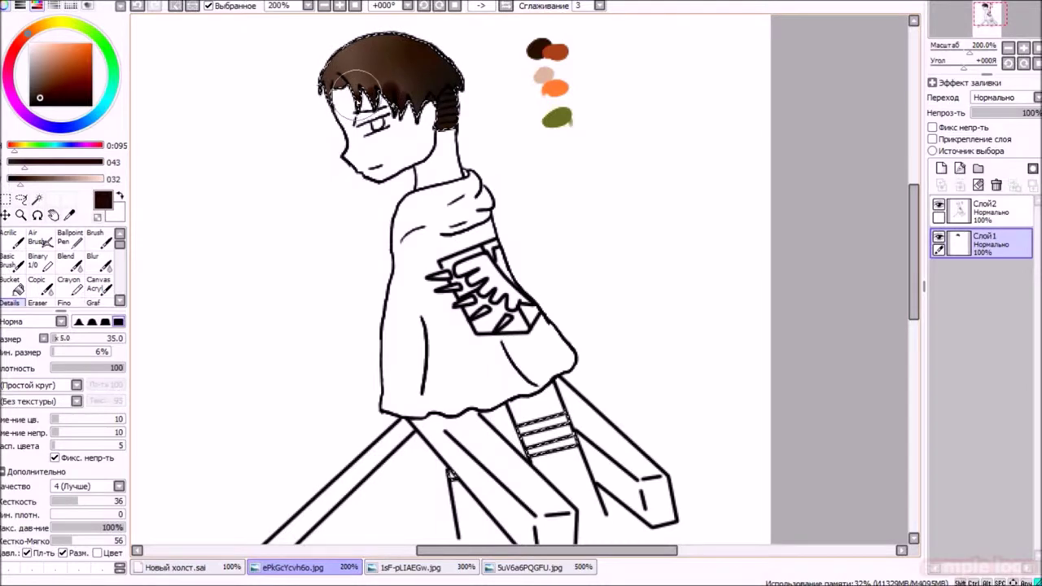
pyautogui.press('b')
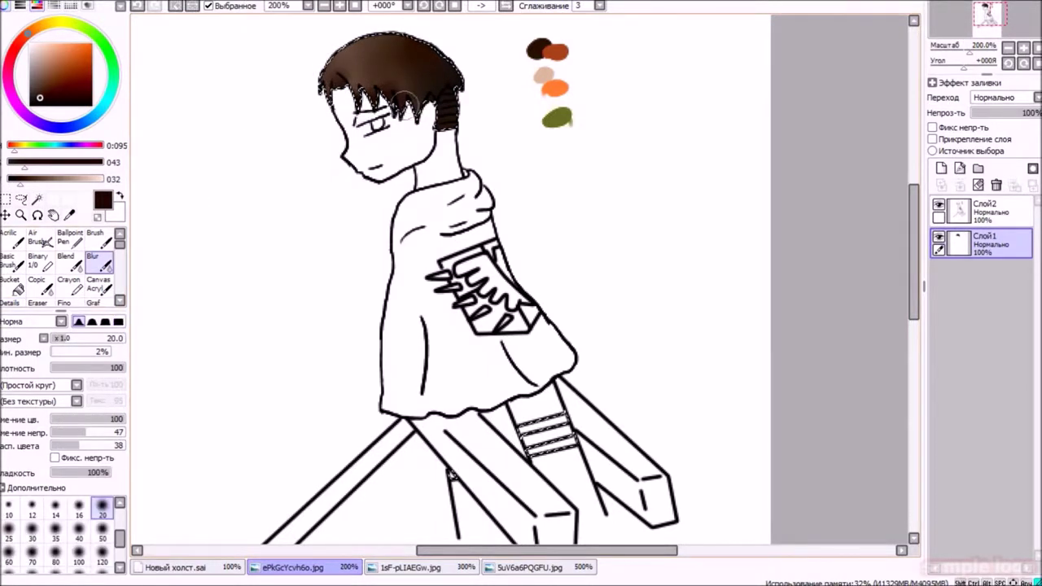
# Paint the selected stripes on the legs black with the Details brush and clear the selection
pyautogui.moveTo(470, 248); pyautogui.dragTo(408, 76)
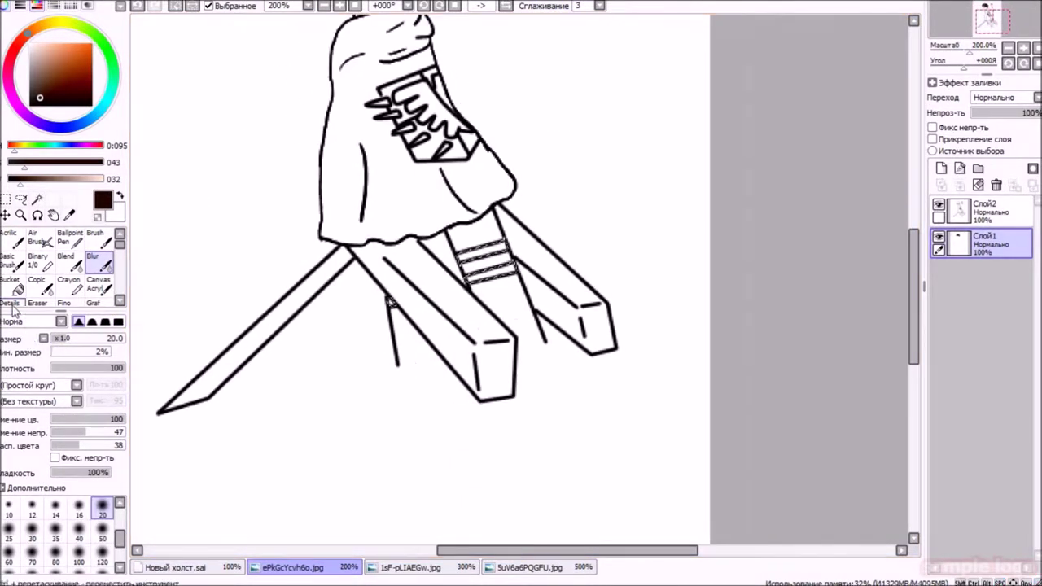
pyautogui.press('b')
pyautogui.keyDown('alt'); pyautogui.click(456, 244); pyautogui.keyUp('alt')
pyautogui.moveTo(464, 248); pyautogui.dragTo(487, 260)
pyautogui.moveTo(274, 112); pyautogui.dragTo(332, 279)
pyautogui.click(985, 210)
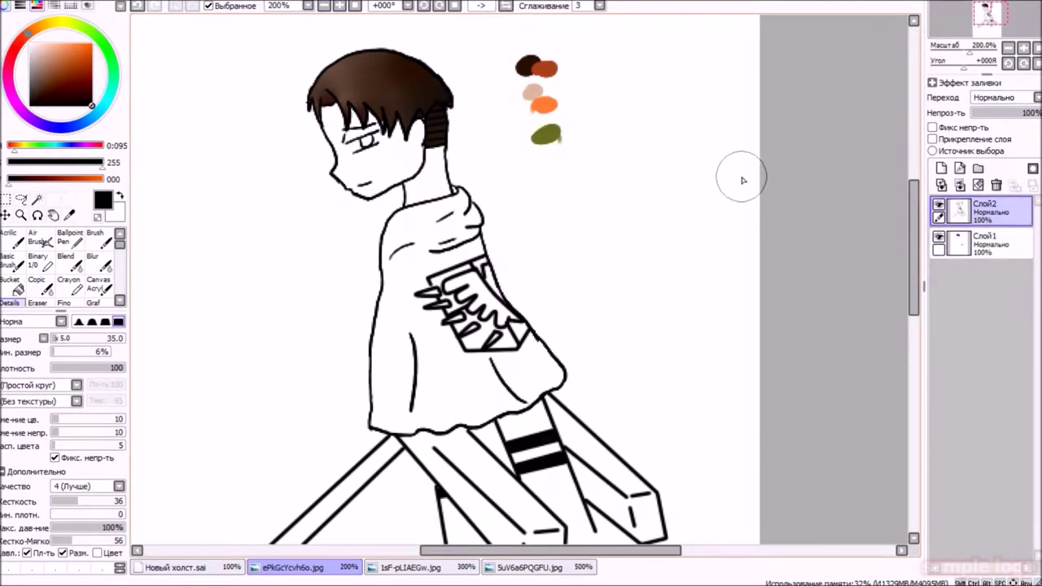
pyautogui.click(37, 199)
pyautogui.click(375, 167)
pyautogui.scroll(6, 415, 100)
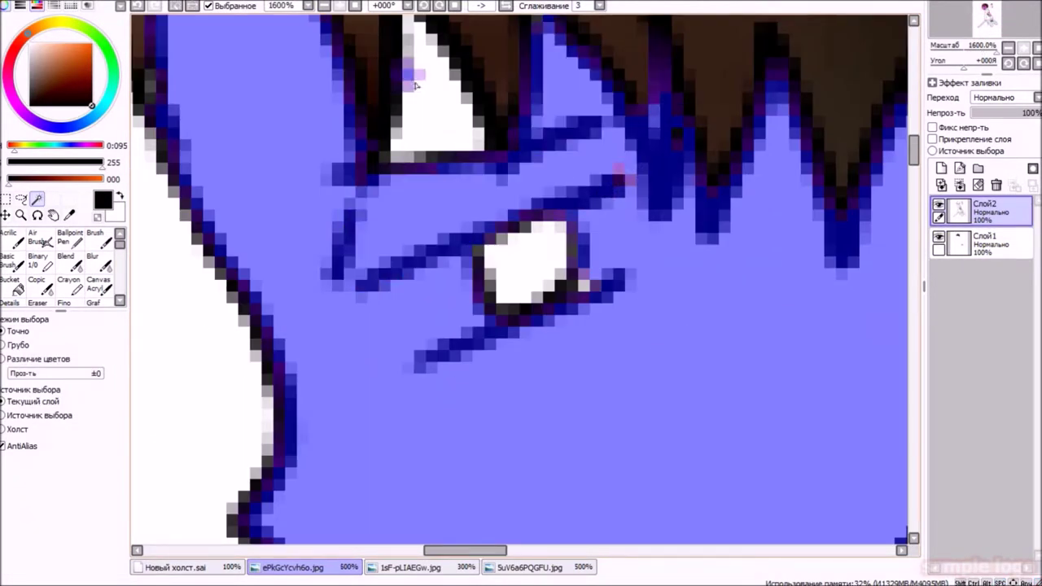
pyautogui.scroll(-6, 413, 82)
pyautogui.scroll(5, 570, 163)
pyautogui.hotkey('ctrl', 'd')
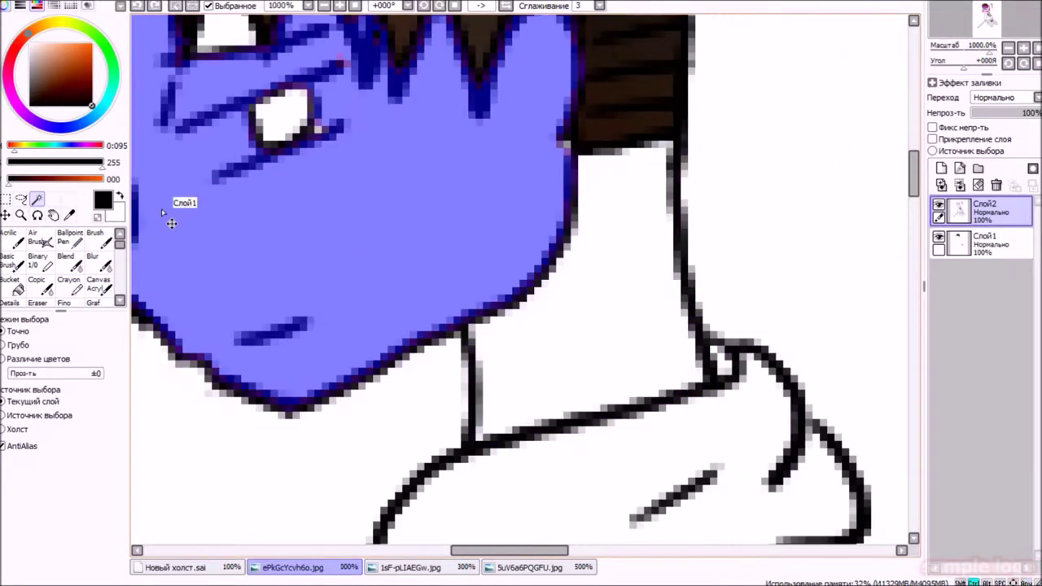
pyautogui.scroll(-4, 163, 203)
pyautogui.scroll(5, 149, 197)
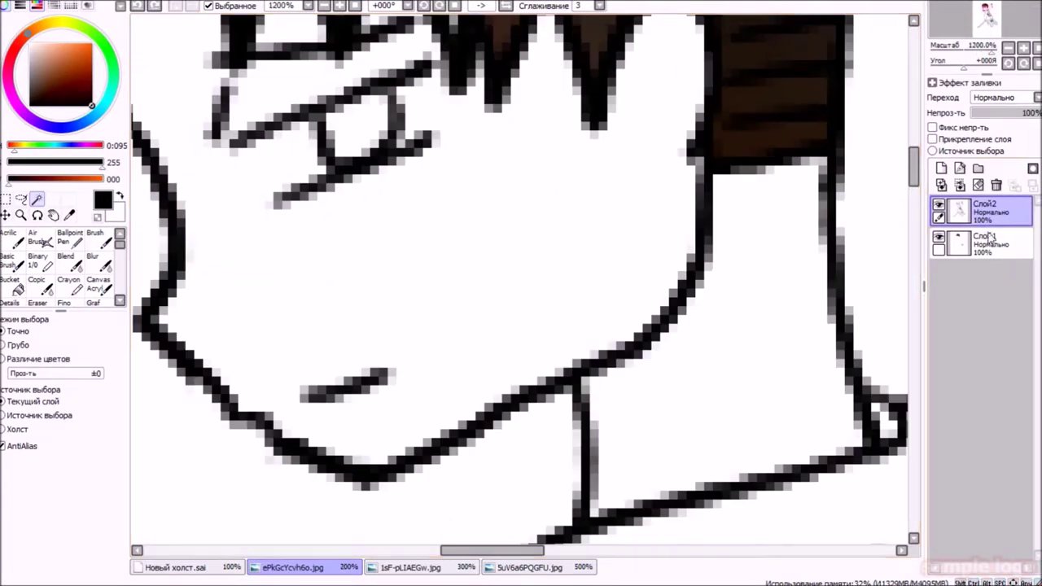
# Add a new layer between the line art and the hair colour, and paint the eye white on Слой2 with Tinta Pilot at size 3
pyautogui.click(942, 167)
pyautogui.click(11, 285)
pyautogui.click(119, 301)
pyautogui.scroll(-2, 122, 303)
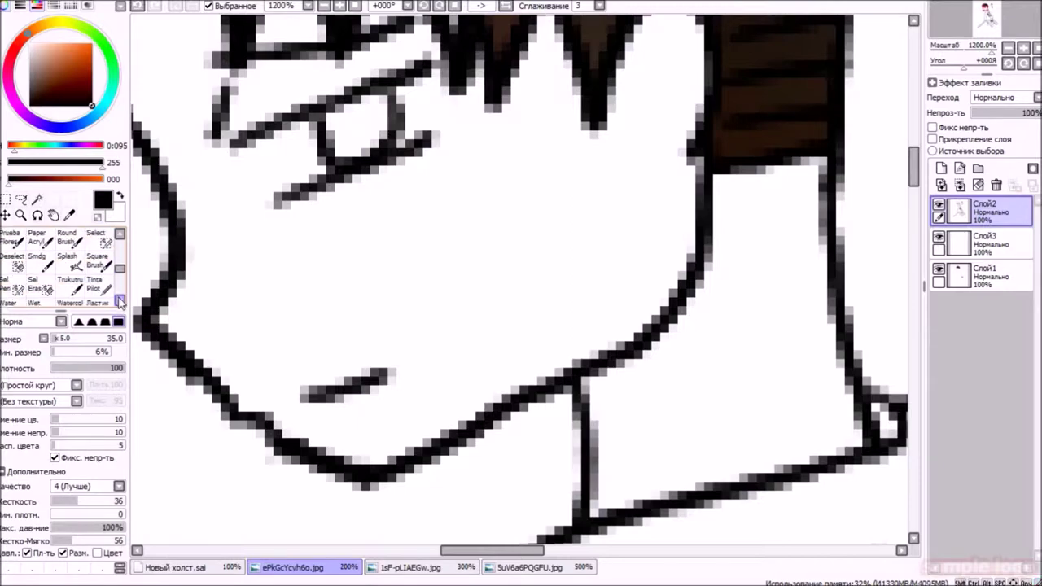
pyautogui.click(99, 261)
pyautogui.press('x')
pyautogui.click(55, 522)
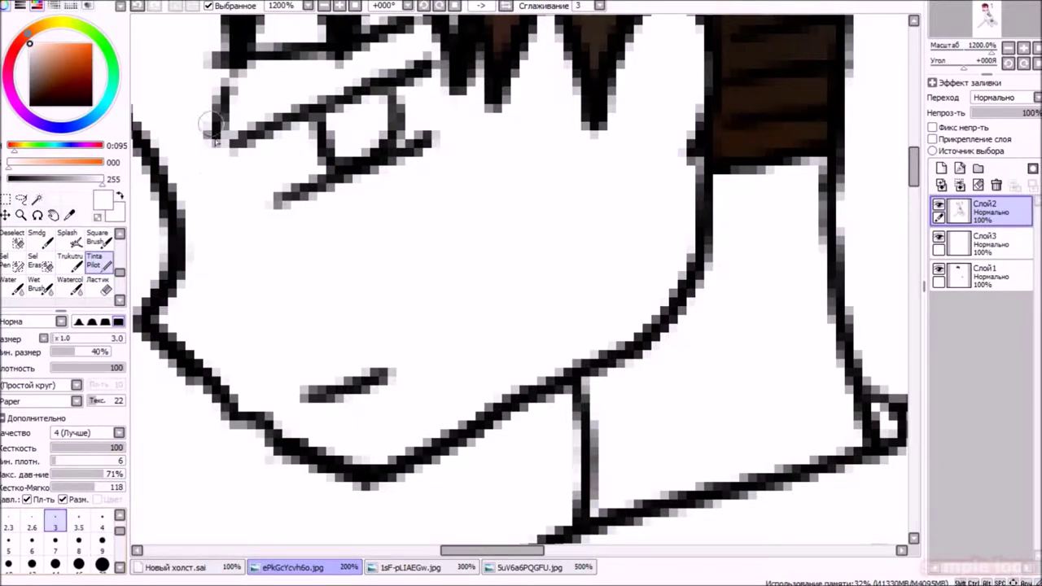
pyautogui.click(335, 6)
# Retouch the fringe strand above the eye with the sampled outline black and the sampled hair brown
pyautogui.scroll(3, 522, 254)
pyautogui.keyDown('alt'); pyautogui.click(596, 245); pyautogui.keyUp('alt')
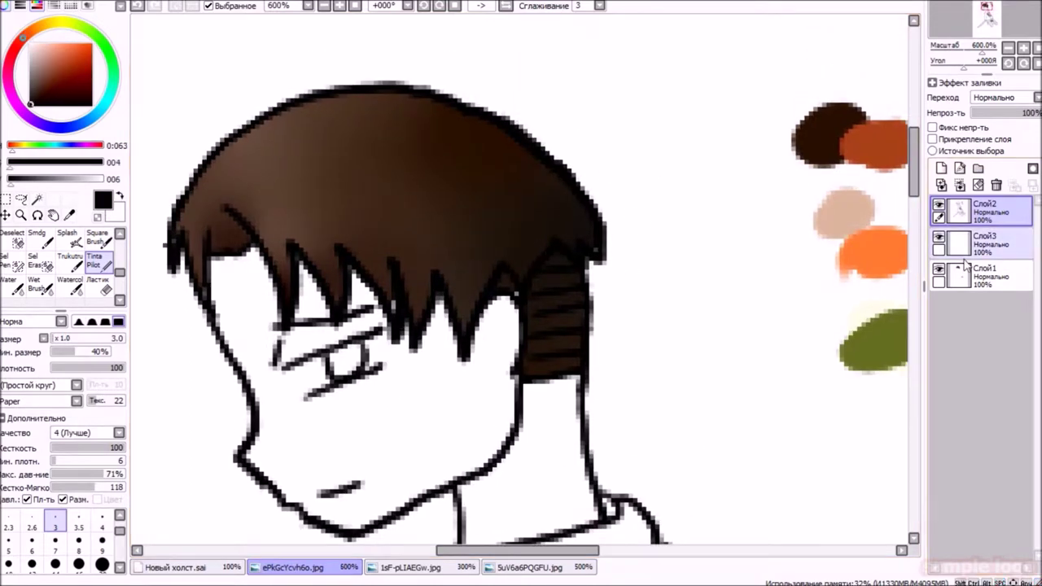
pyautogui.press('pagedown')
pyautogui.scroll(-2, 592, 293)
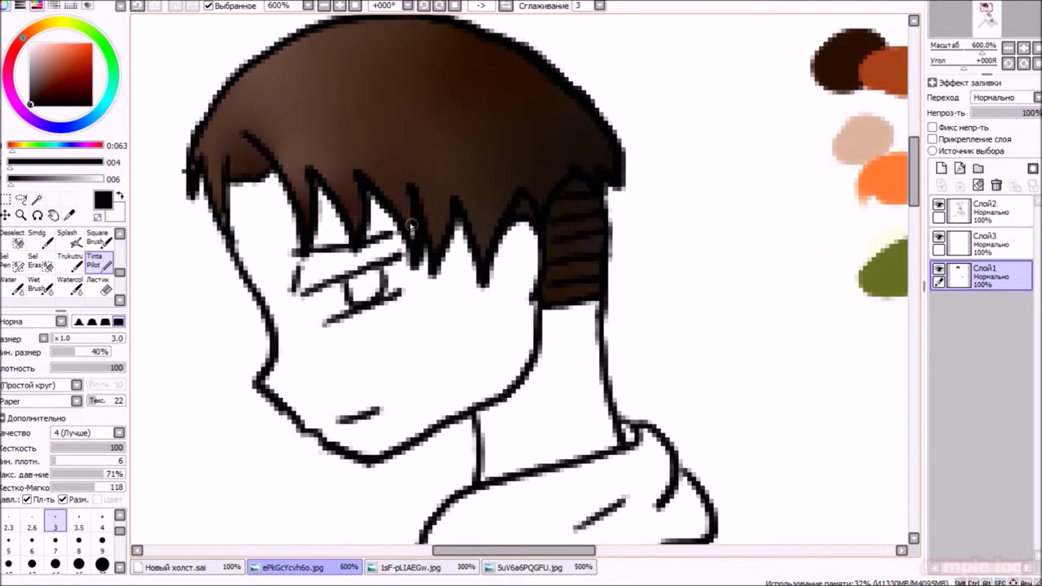
pyautogui.press('w')
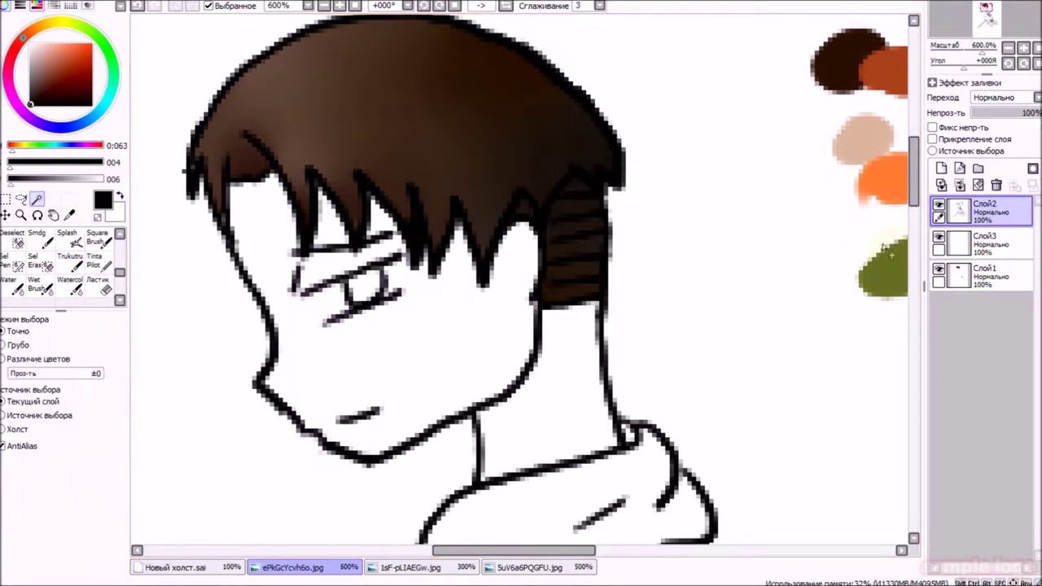
pyautogui.press('n')
pyautogui.keyDown('alt'); pyautogui.click(385, 148); pyautogui.keyUp('alt')
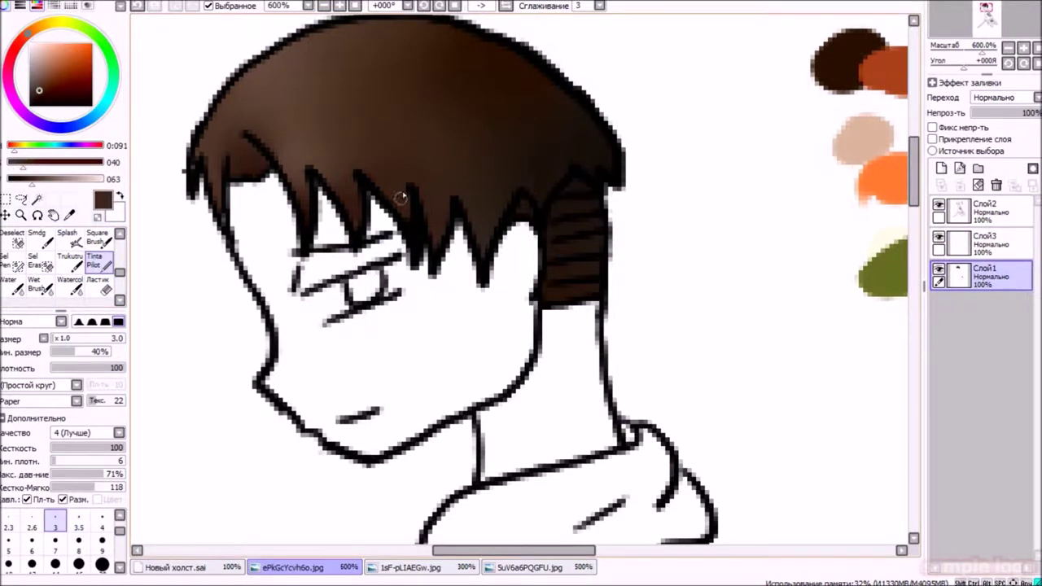
pyautogui.hotkey('ctrl', 'Up')
# Select the face and neck areas on Слой2 with the Magic Wand, including the gaps between fringe strands but excluding the eye
pyautogui.press('w')
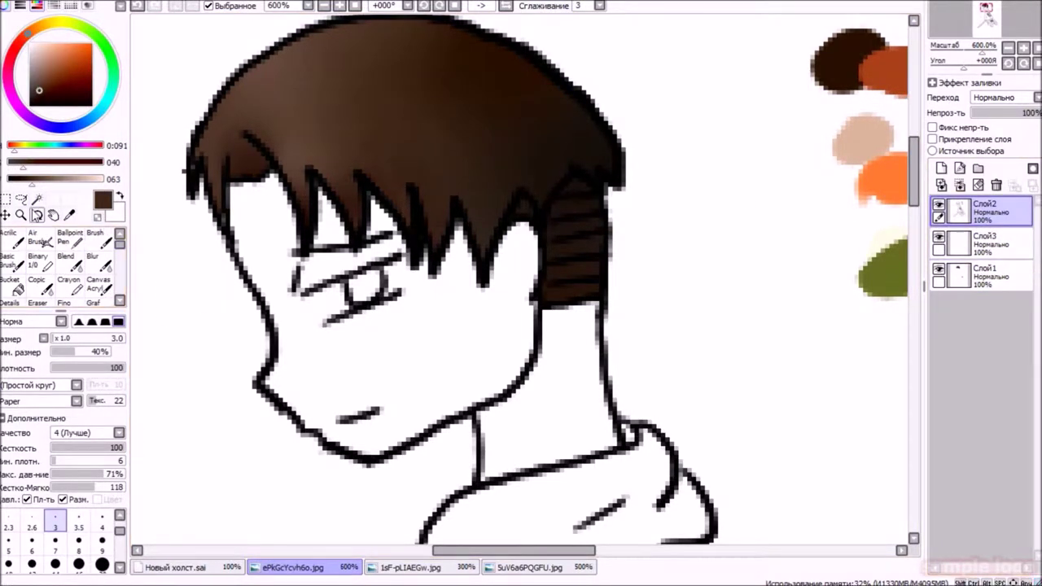
pyautogui.click(413, 200)
pyautogui.scroll(3, 334, 277)
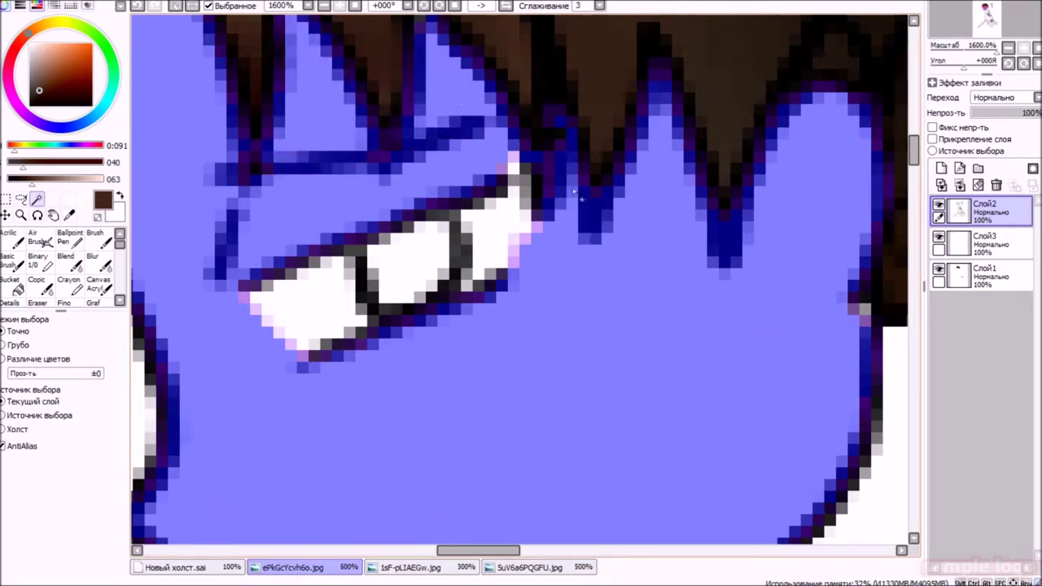
pyautogui.scroll(-5, 525, 223)
pyautogui.scroll(5, 445, 214)
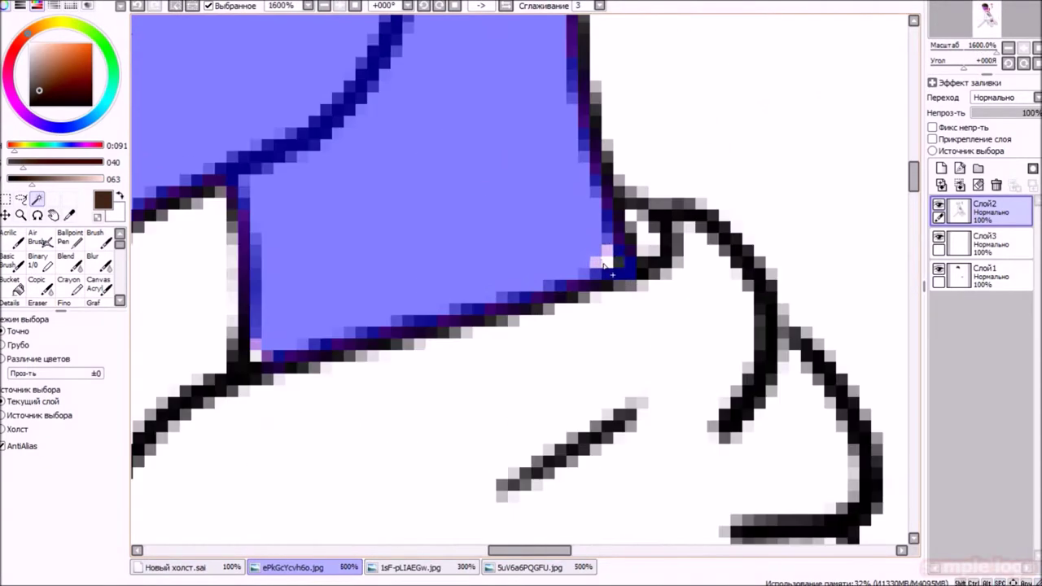
pyautogui.scroll(-4, 266, 355)
pyautogui.scroll(4, 537, 228)
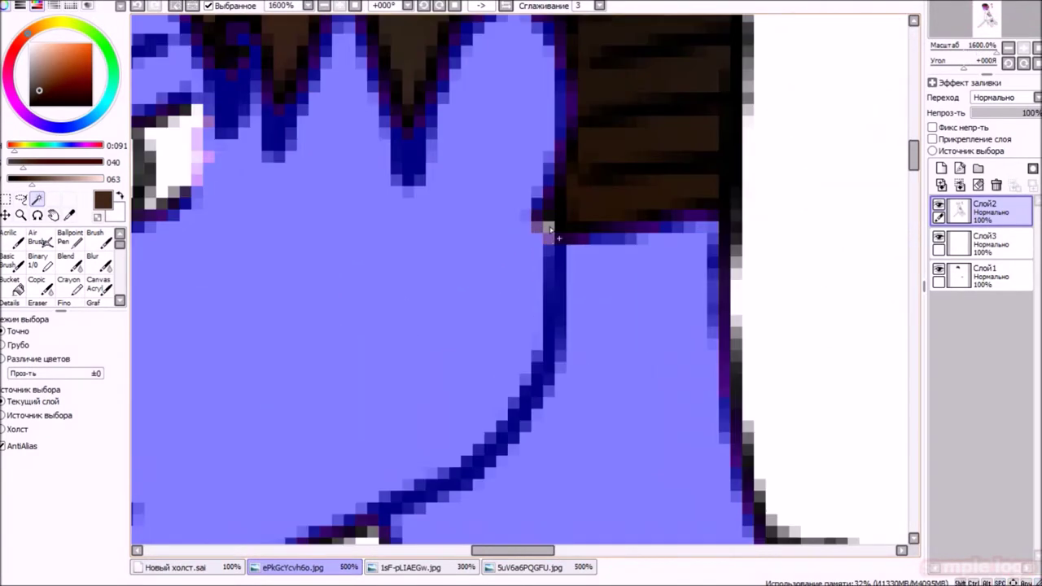
pyautogui.scroll(-4, 513, 272)
# Fill the selected face and neck on Слой3 with the beige skin swatch using the Details brush
pyautogui.click(985, 243)
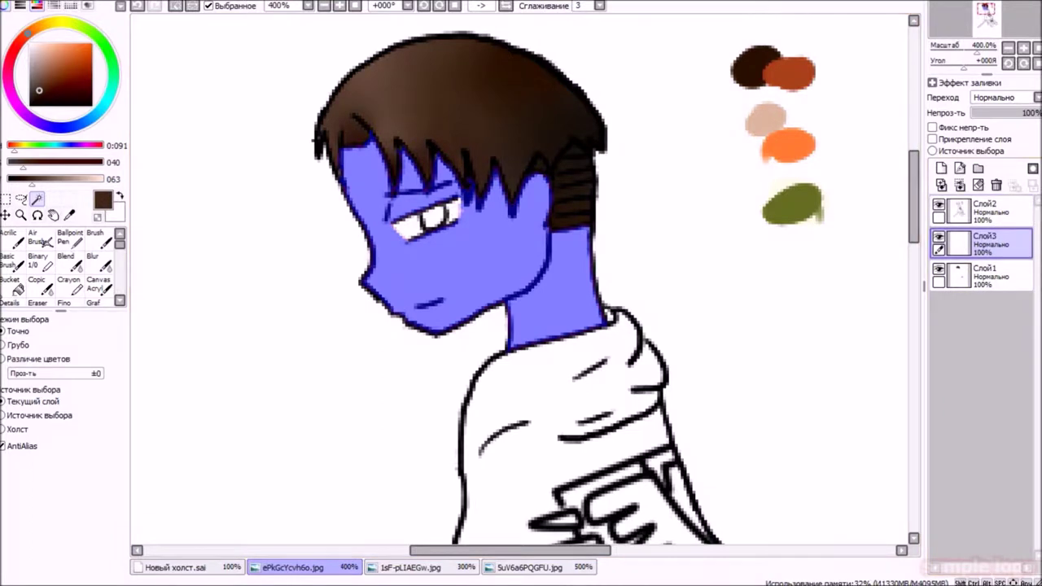
pyautogui.press('b')
pyautogui.keyDown('alt'); pyautogui.click(768, 123); pyautogui.keyUp('alt')
pyautogui.moveTo(570, 205); pyautogui.dragTo(425, 318)
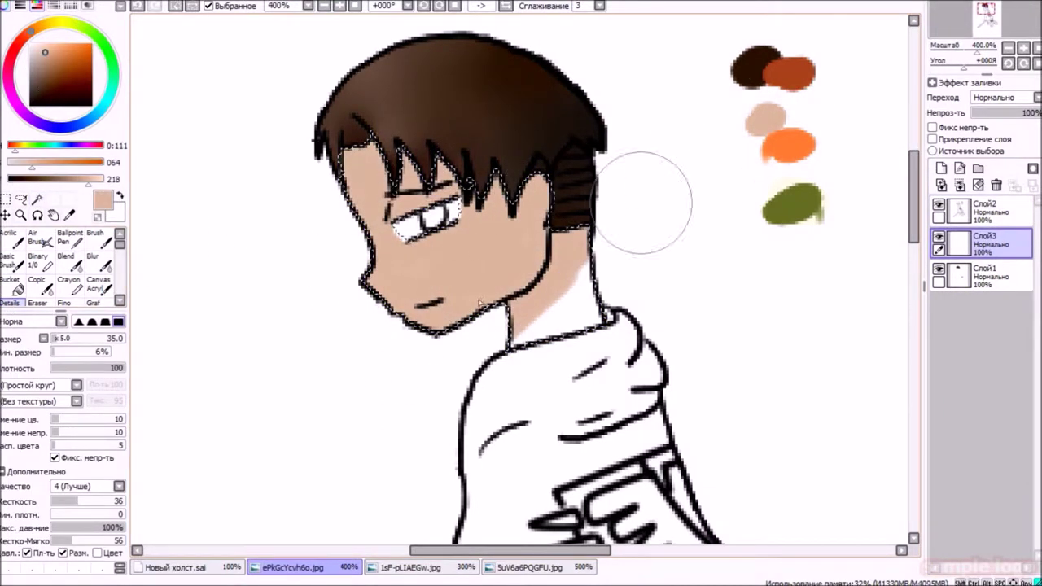
pyautogui.moveTo(562, 248); pyautogui.dragTo(554, 326)
# Paint skin highlights on the nose and forehead with the skin tone at brightness 255, reducing the brush size to 6.8
pyautogui.moveTo(87, 181); pyautogui.dragTo(104, 180)
pyautogui.moveTo(399, 264); pyautogui.dragTo(363, 279)
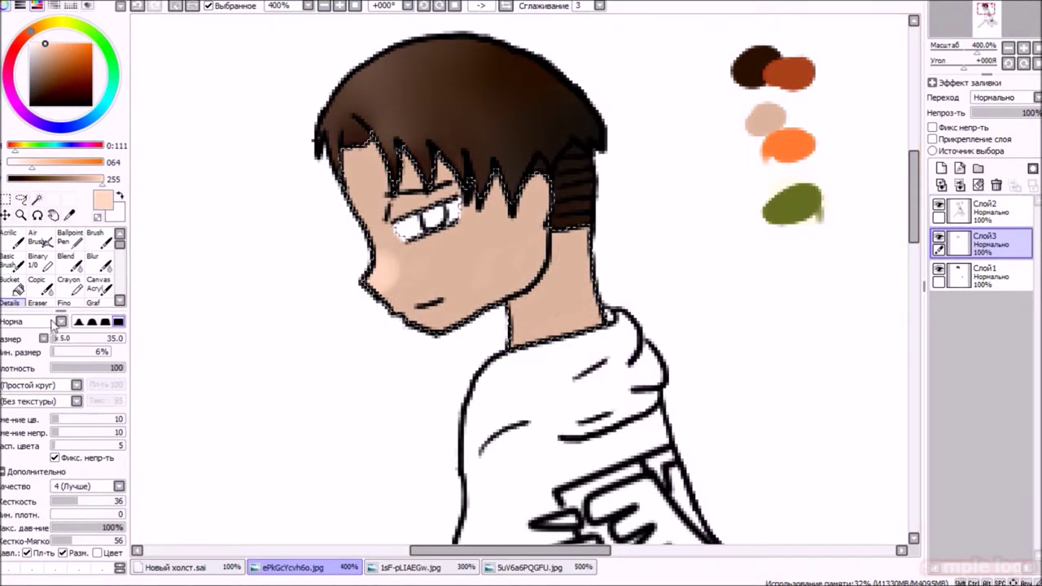
pyautogui.click(43, 338)
pyautogui.click(65, 342)
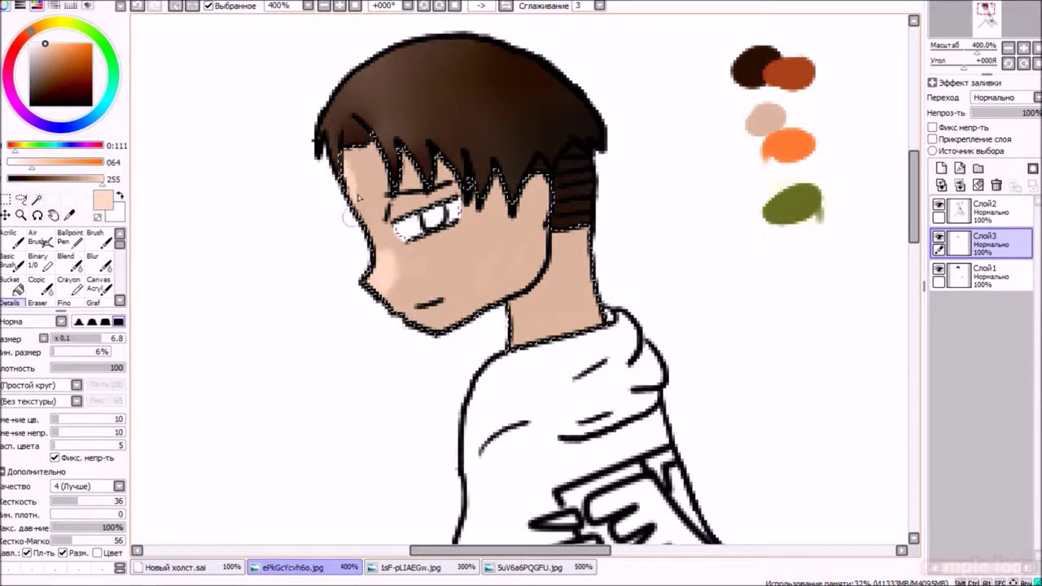
# Shade the skin below the fringe and near the ear with a darker skin tone, and blend with the Blur brush at size 9
pyautogui.keyDown('alt'); pyautogui.click(523, 181); pyautogui.keyUp('alt')
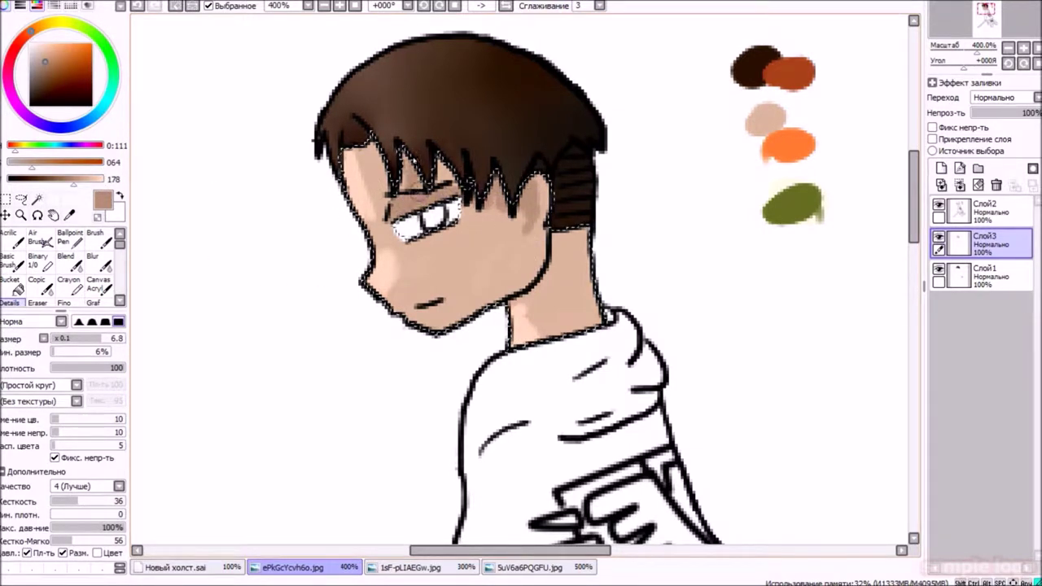
pyautogui.click(98, 262)
pyautogui.press('[')
pyautogui.press('[')
pyautogui.press('[')
pyautogui.press('[')
pyautogui.press('[')
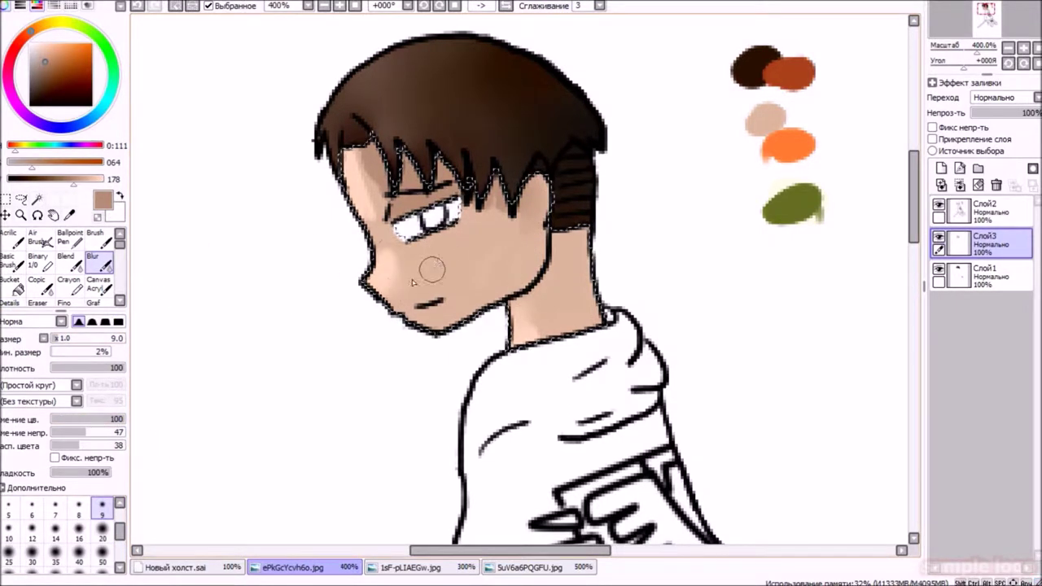
# Paint neck and forehead highlights with the skin tone at brightness 255, shade at brightness 140, and blend with the Blur brush at size 9
pyautogui.click(11, 298)
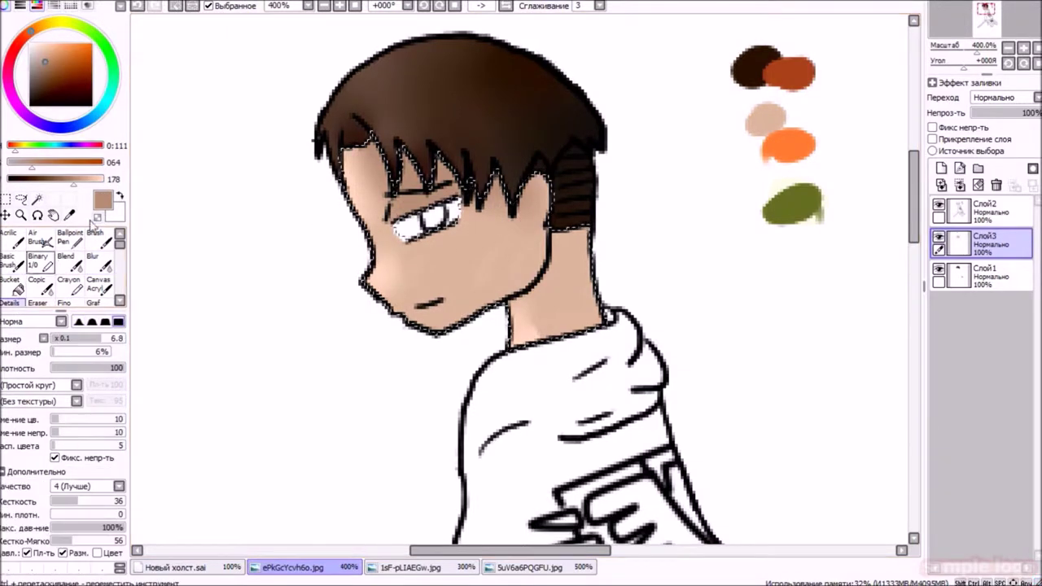
pyautogui.rightClick(389, 266)
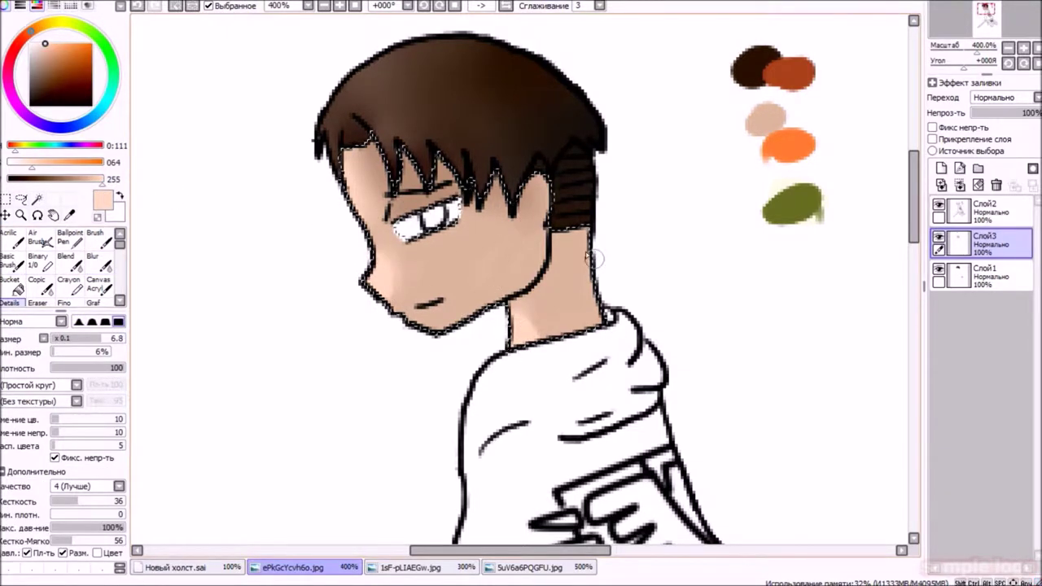
pyautogui.rightClick(405, 175)
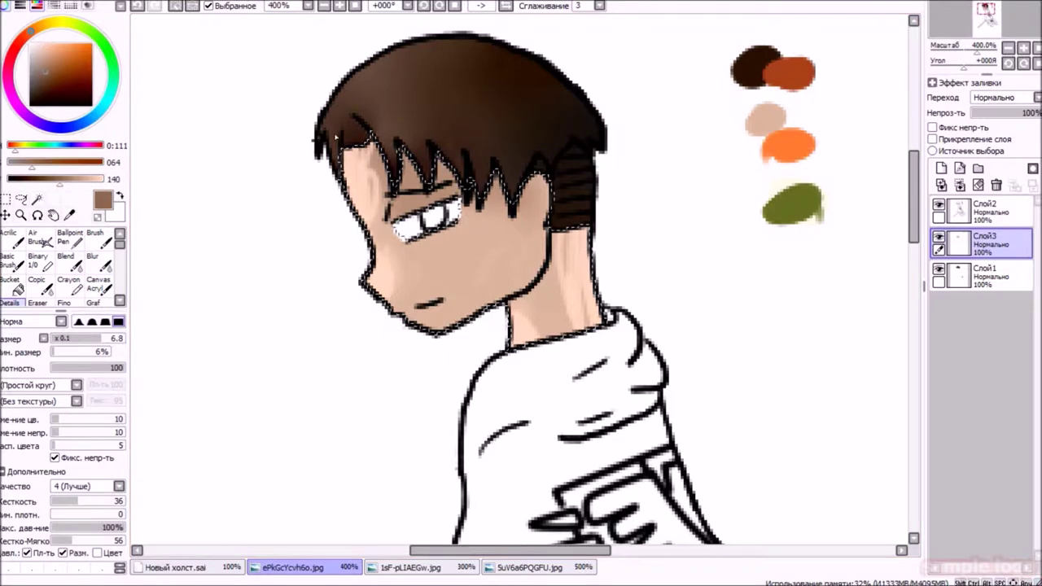
pyautogui.moveTo(350, 160)
pyautogui.mouseDown()
pyautogui.moveTo(452, 325)
pyautogui.moveTo(533, 195)
pyautogui.moveTo(456, 333)
pyautogui.moveTo(535, 263)
pyautogui.moveTo(464, 298)
pyautogui.moveTo(537, 269)
pyautogui.moveTo(529, 326)
pyautogui.mouseUp()
pyautogui.click(92, 261)
pyautogui.moveTo(554, 252)
pyautogui.mouseDown()
pyautogui.moveTo(592, 347)
pyautogui.moveTo(525, 322)
pyautogui.moveTo(456, 314)
pyautogui.moveTo(519, 279)
pyautogui.moveTo(528, 219)
pyautogui.moveTo(489, 181)
pyautogui.moveTo(358, 192)
pyautogui.moveTo(413, 276)
pyautogui.moveTo(517, 283)
pyautogui.moveTo(430, 241)
pyautogui.moveTo(514, 289)
pyautogui.moveTo(568, 299)
pyautogui.mouseUp()
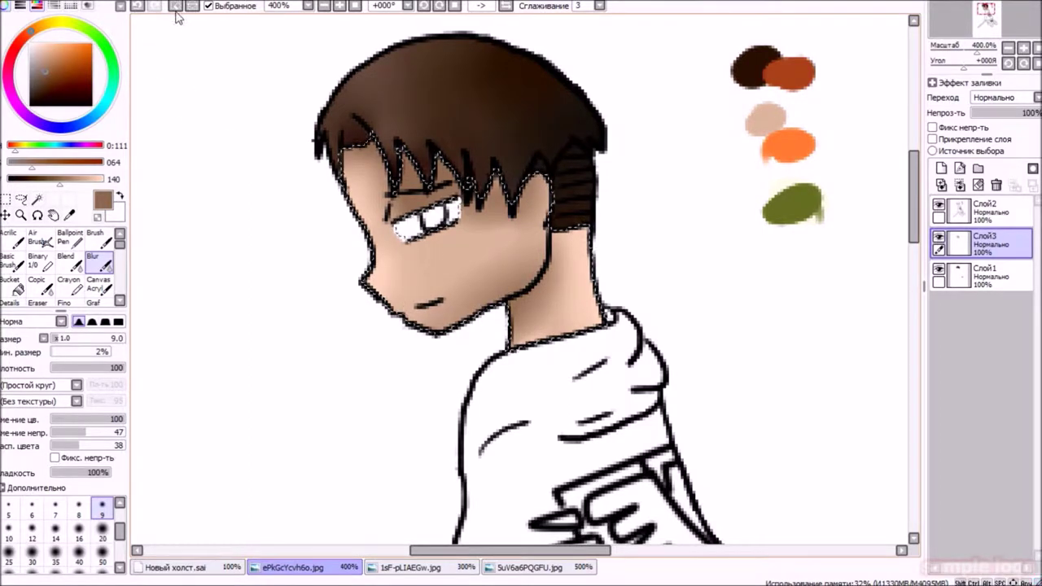
# Clear the skin selection and select the whites of the eye on Слой2 with the Magic Wand
pyautogui.click(173, 13)
pyautogui.moveTo(556, 199)
pyautogui.mouseDown()
pyautogui.moveTo(561, 279)
pyautogui.moveTo(587, 256)
pyautogui.moveTo(525, 237)
pyautogui.moveTo(535, 279)
pyautogui.moveTo(408, 95)
pyautogui.mouseUp()
pyautogui.click(981, 210)
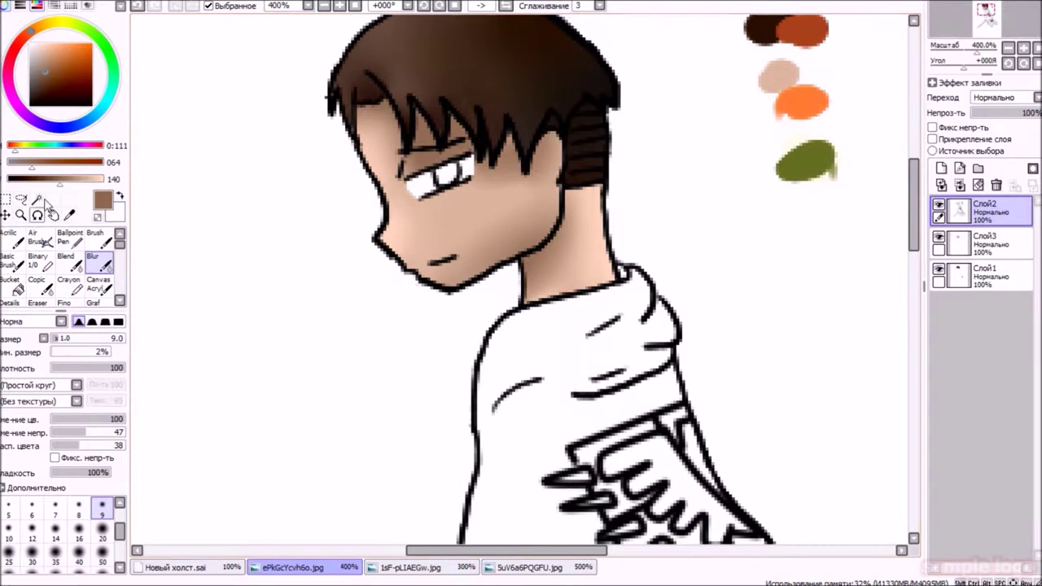
pyautogui.click(37, 199)
pyautogui.scroll(3, 351, 130)
pyautogui.click(437, 211)
pyautogui.click(375, 240)
pyautogui.click(531, 160)
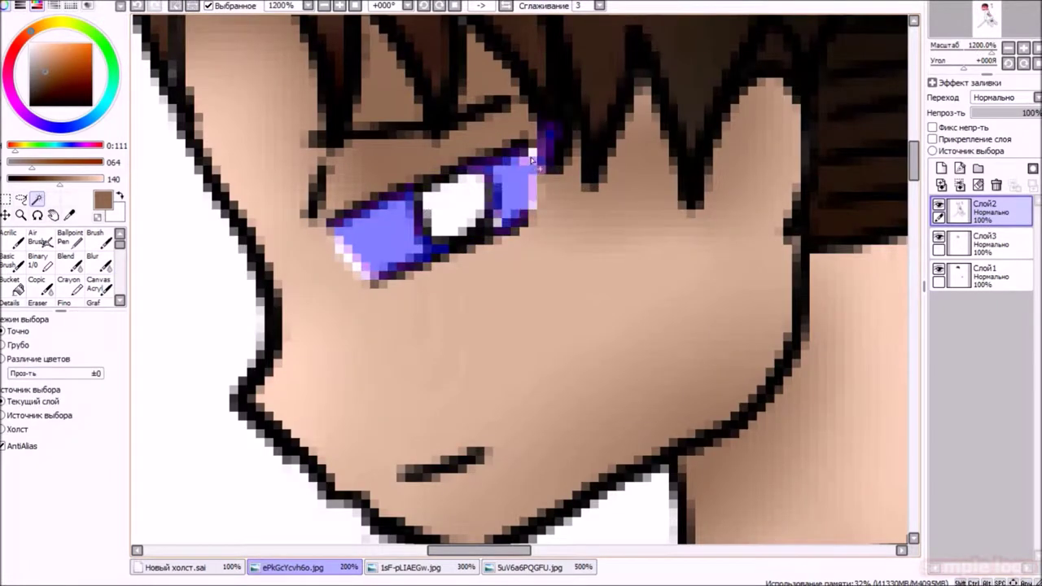
# Add the long blade extending from below the hoodie to the selection with the Magic Wand
pyautogui.scroll(-5, 360, 260)
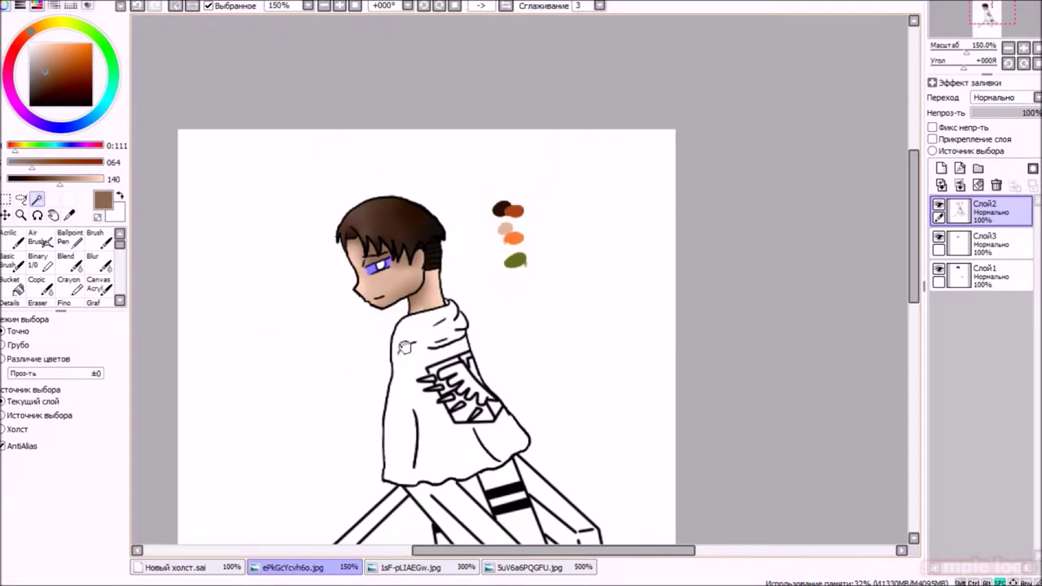
pyautogui.scroll(2, 477, 315)
pyautogui.scroll(-1, 699, 368)
pyautogui.click(699, 368)
pyautogui.moveTo(699, 368); pyautogui.dragTo(507, 302)
pyautogui.scroll(1, 389, 274)
pyautogui.click(388, 274)
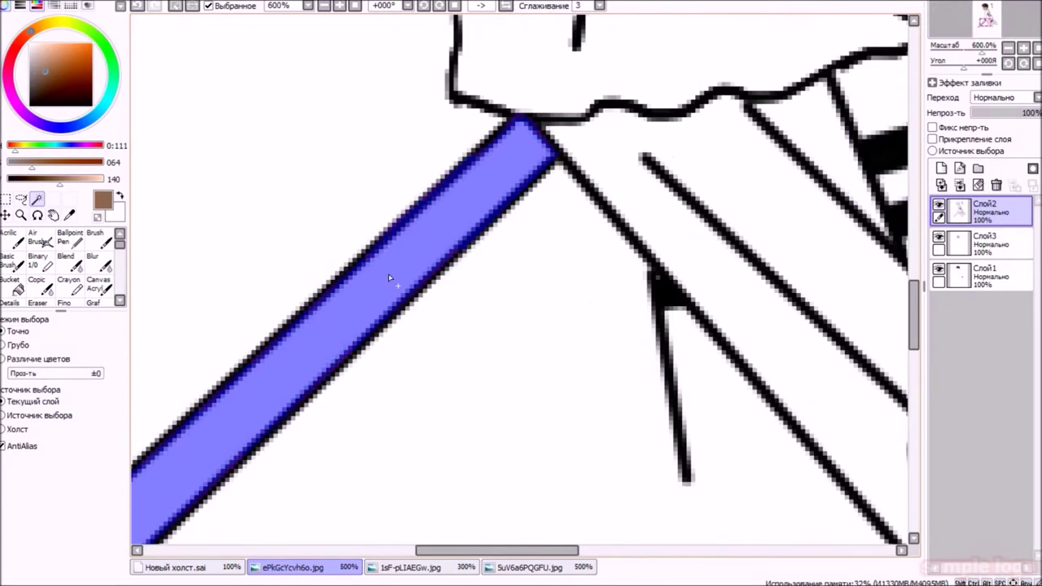
# Sample the greyish blade colour from the reference image 1sF-pLIAEGw.jpg and return to the ePkGcYcvh6o.jpg drawing
pyautogui.scroll(-1, 389, 273)
pyautogui.click(119, 300)
pyautogui.click(120, 301)
pyautogui.click(119, 233)
pyautogui.click(94, 283)
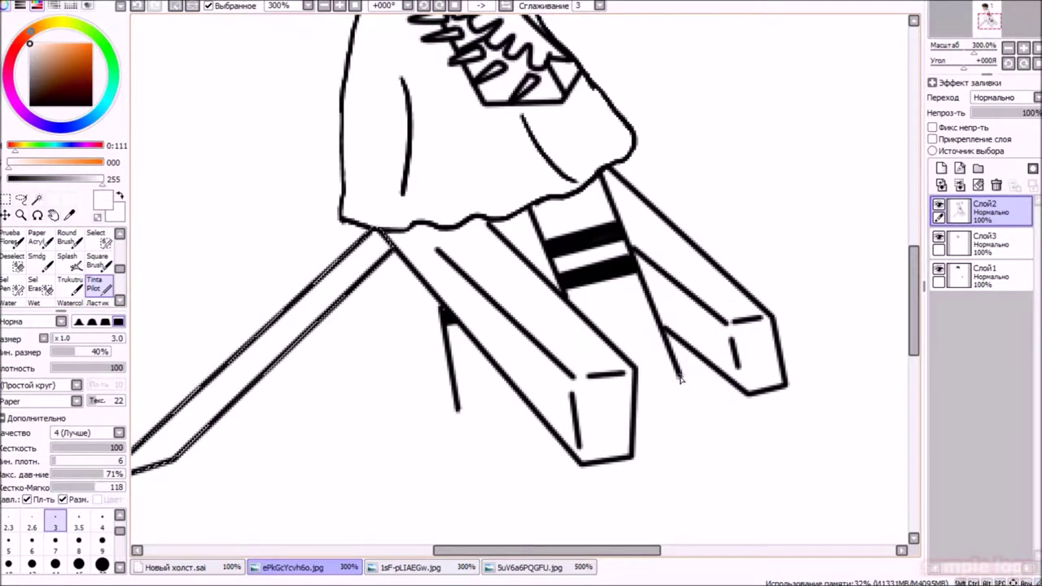
pyautogui.click(411, 567)
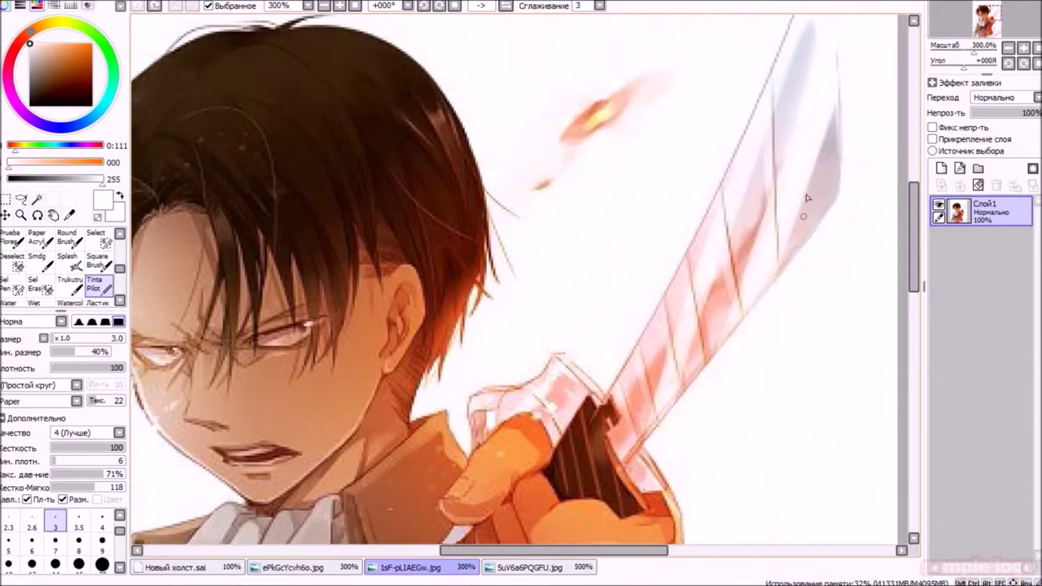
pyautogui.keyDown('alt'); pyautogui.click(821, 190); pyautogui.keyUp('alt')
pyautogui.click(521, 567)
pyautogui.click(293, 566)
# Fill the selected blade on Слой3 with the sampled grey using the Details brush at size 6.8
pyautogui.moveTo(633, 223); pyautogui.dragTo(684, 236)
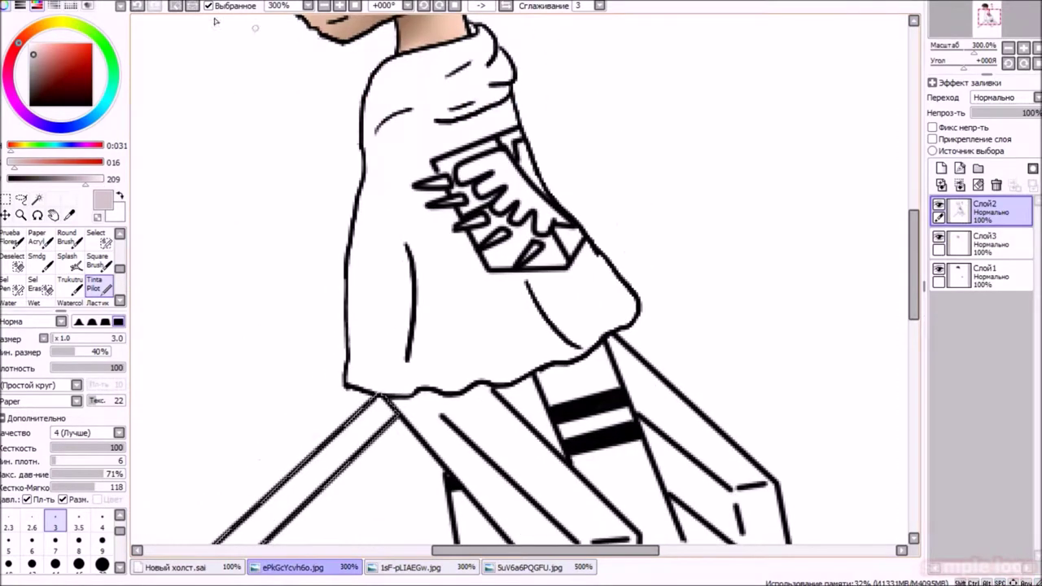
pyautogui.scroll(5, 666, 275)
pyautogui.scroll(-4, 666, 275)
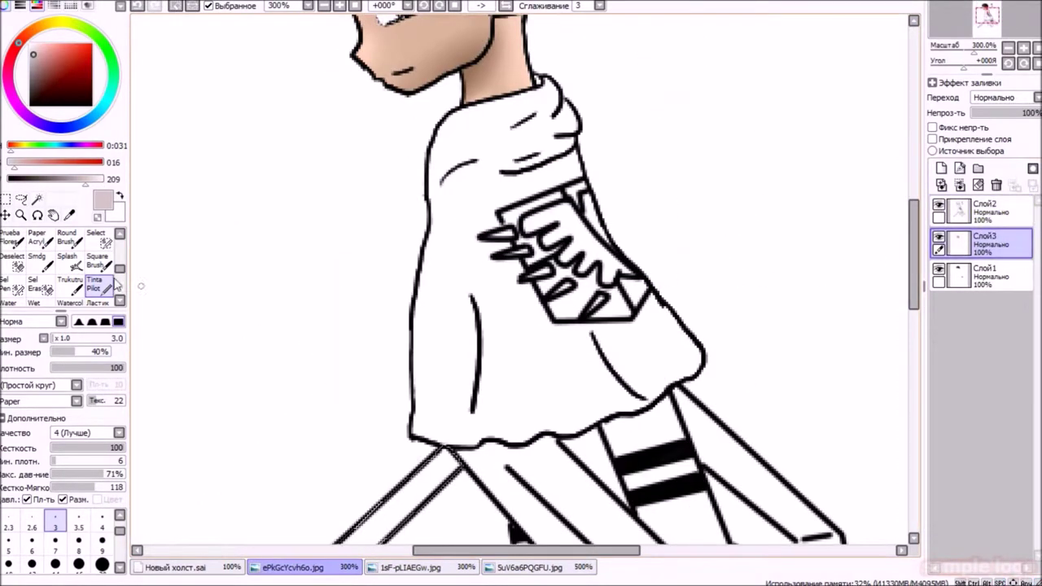
pyautogui.press('b')
pyautogui.scroll(6, 263, 171)
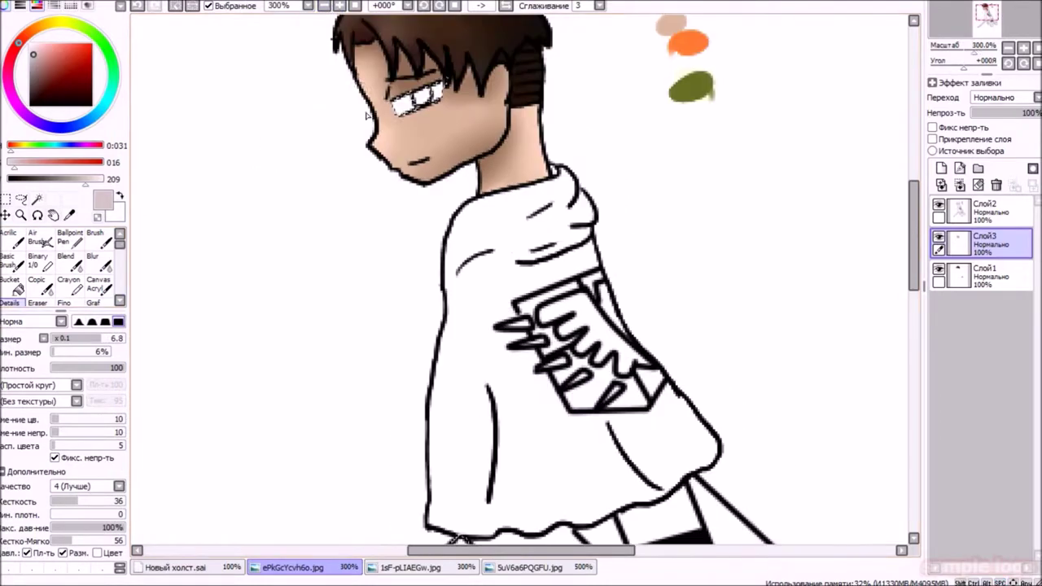
pyautogui.scroll(-10, 528, 163)
pyautogui.moveTo(528, 163)
pyautogui.mouseDown()
pyautogui.moveTo(358, 343)
pyautogui.moveTo(281, 391)
pyautogui.mouseUp()
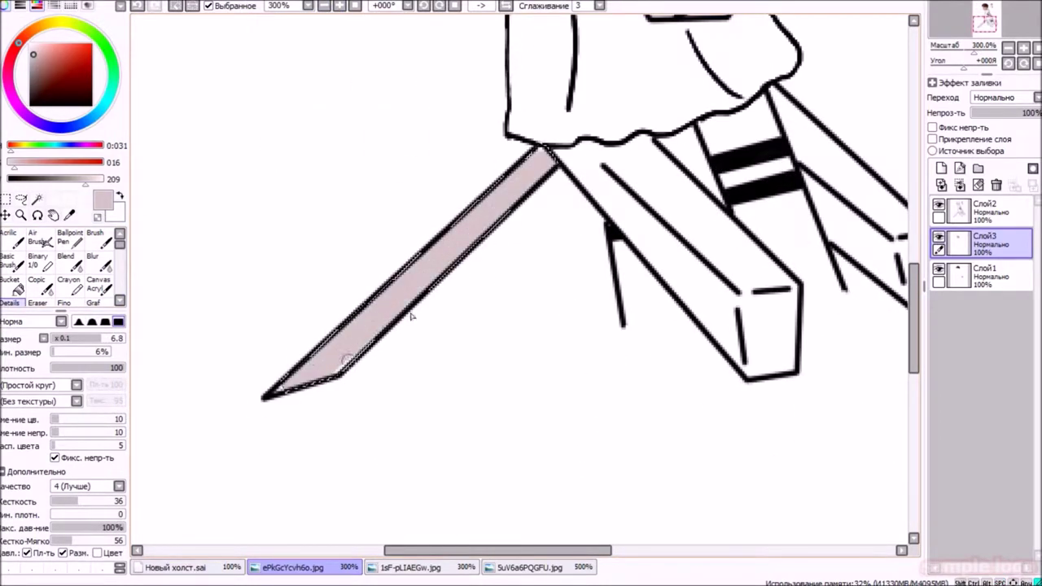
# Sample the grey and pink tones of the blade in 1sF-pLIAEGw.jpg and dab them as swatches beside the drawn blade on Слой2
pyautogui.click(456, 566)
pyautogui.click(285, 567)
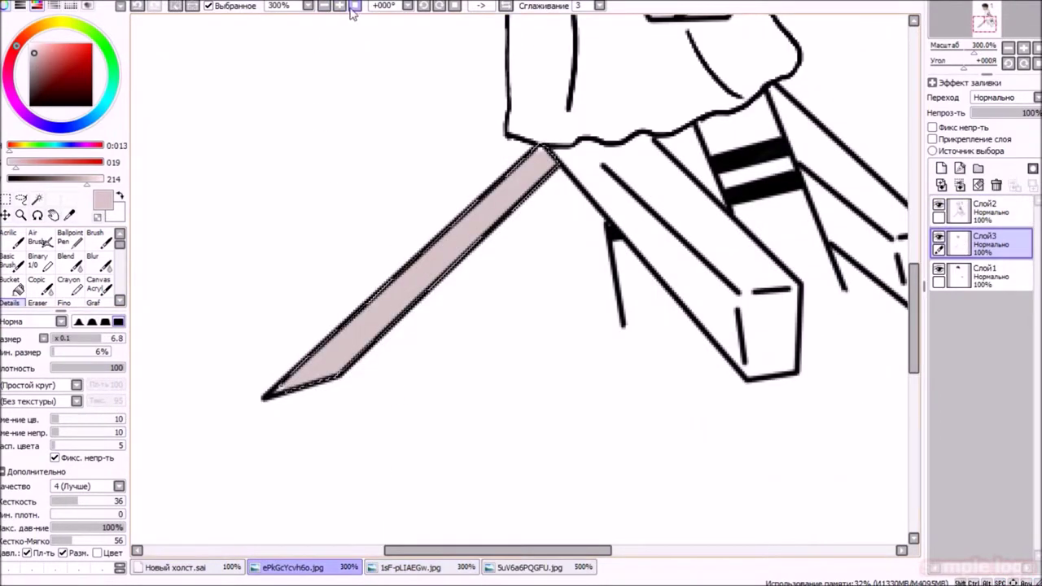
pyautogui.click(410, 567)
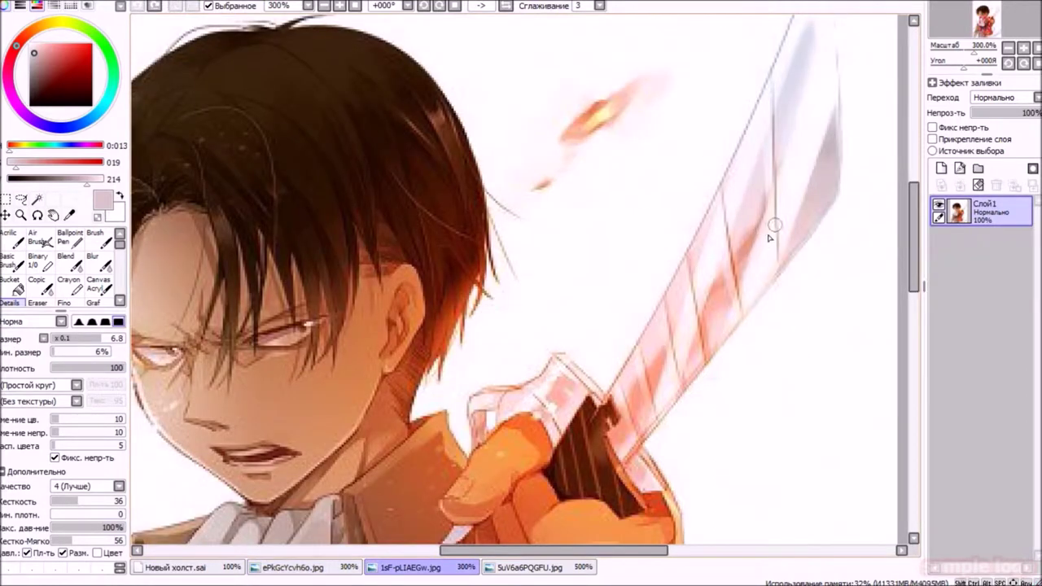
pyautogui.keyDown('alt'); pyautogui.click(775, 235); pyautogui.keyUp('alt')
pyautogui.keyDown('alt'); pyautogui.click(542, 256); pyautogui.keyUp('alt')
pyautogui.hotkey('ctrl', 'Tab')
pyautogui.moveTo(342, 167); pyautogui.dragTo(328, 181)
pyautogui.click(177, 8)
pyautogui.hotkey('ctrl', 'z')
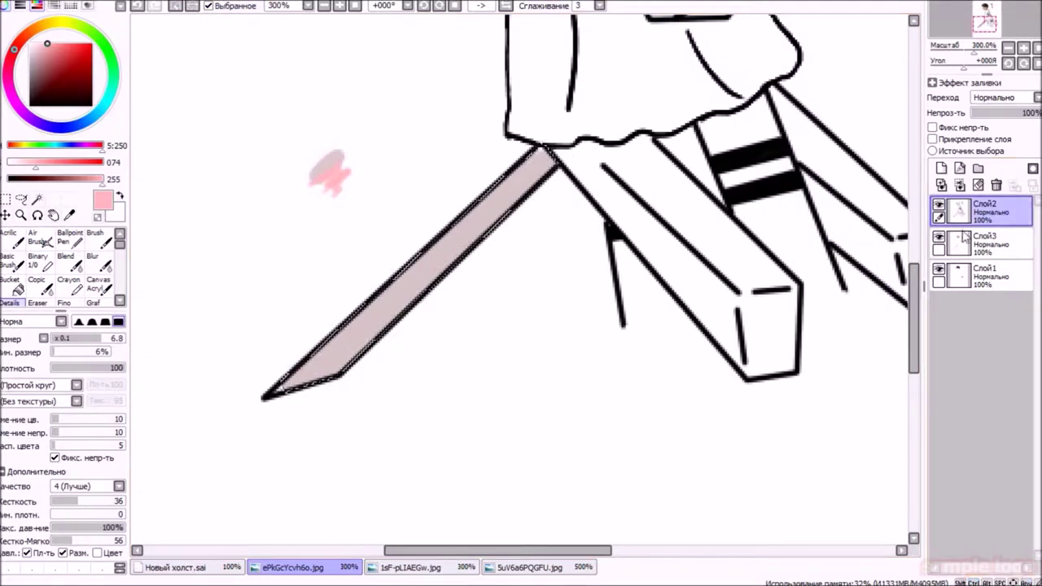
# Paint pink patches and white glints along the blade on Слой3, then blend them with the Blur brush at size 9
pyautogui.hotkey('ctrl', 'z')
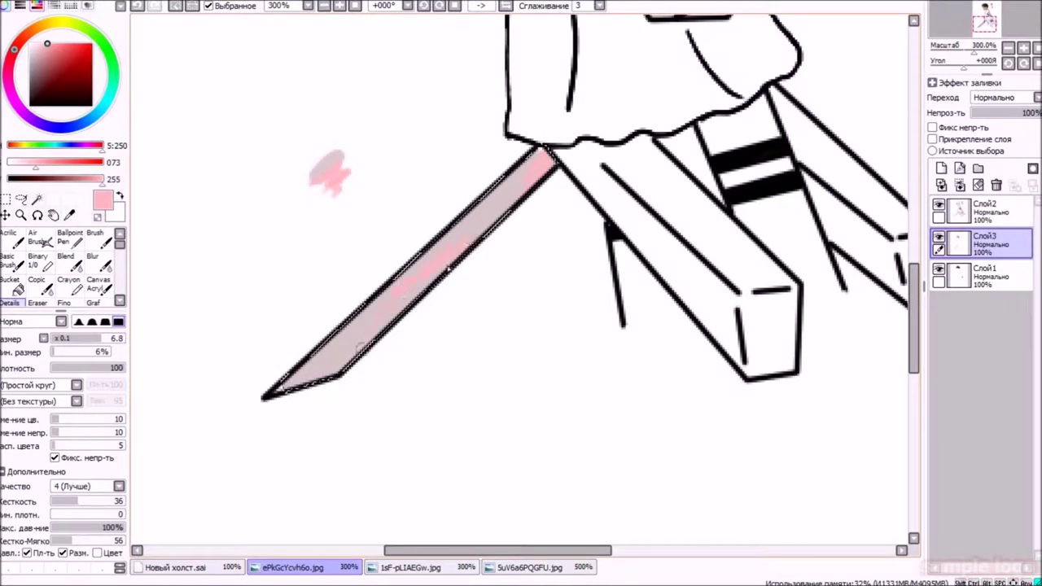
pyautogui.keyDown('alt'); pyautogui.click(326, 183); pyautogui.keyUp('alt')
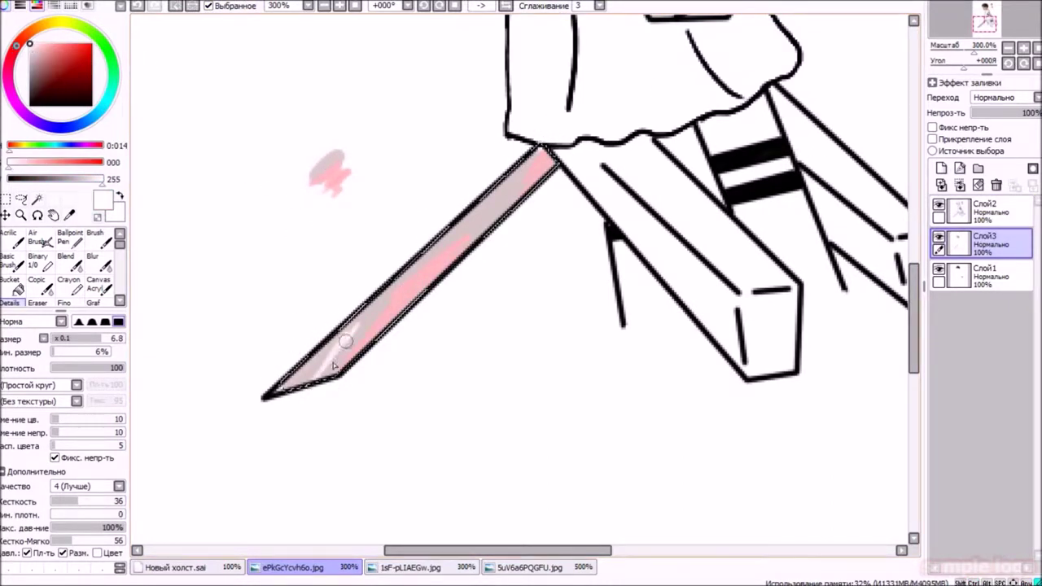
pyautogui.click(98, 262)
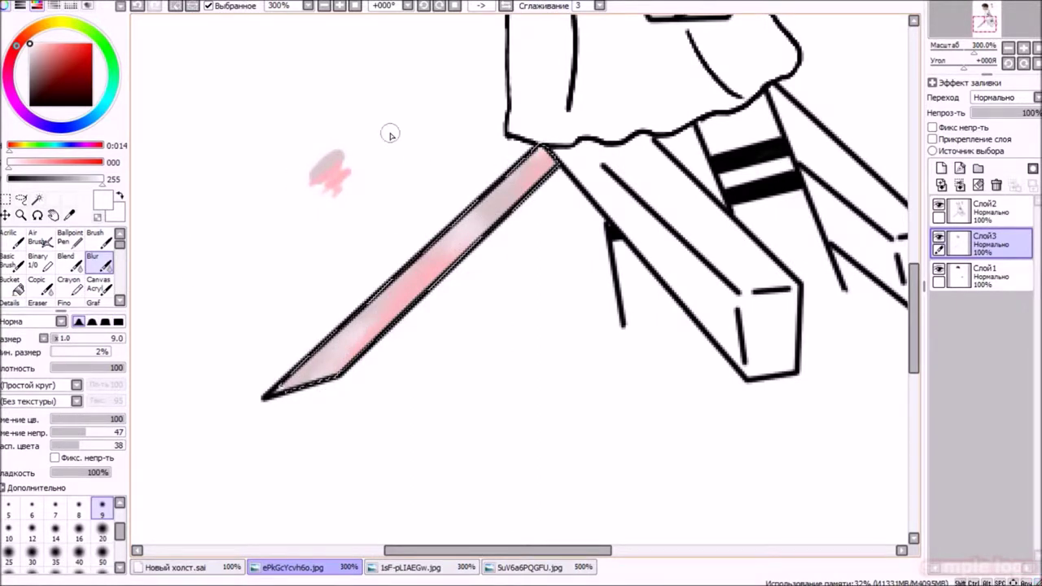
# Add diagonal white glints with pink and grey accents across the blade using the Details brush, then soften them with the Blur brush
pyautogui.press('n')
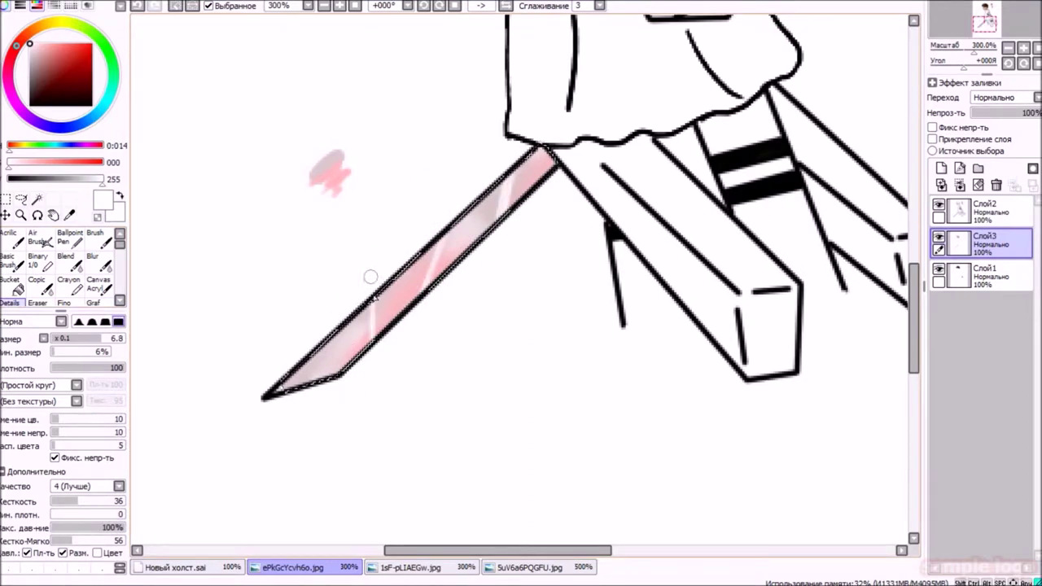
pyautogui.keyDown('alt'); pyautogui.click(335, 175); pyautogui.keyUp('alt')
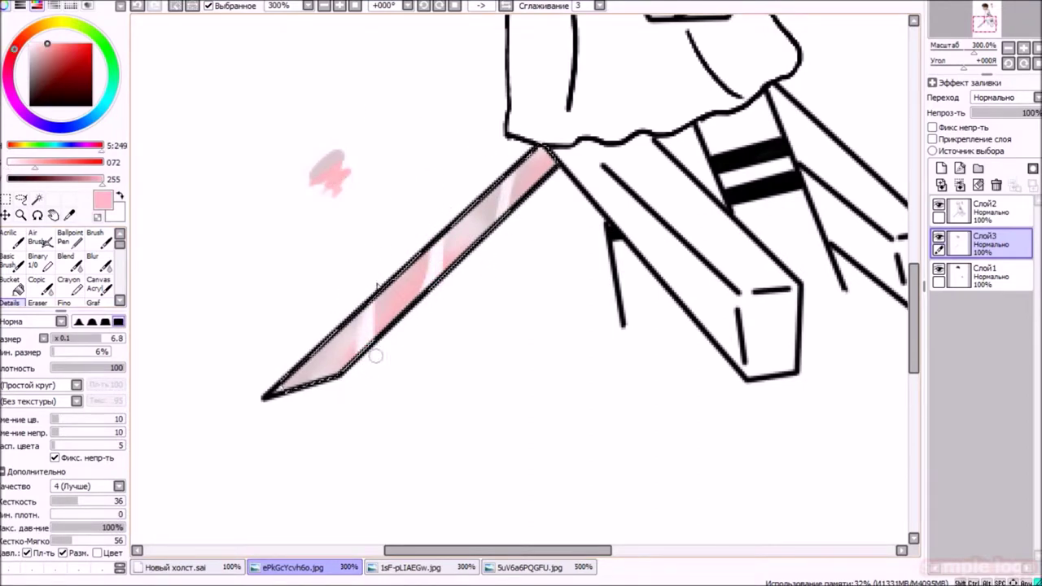
pyautogui.keyDown('alt'); pyautogui.click(320, 172); pyautogui.keyUp('alt')
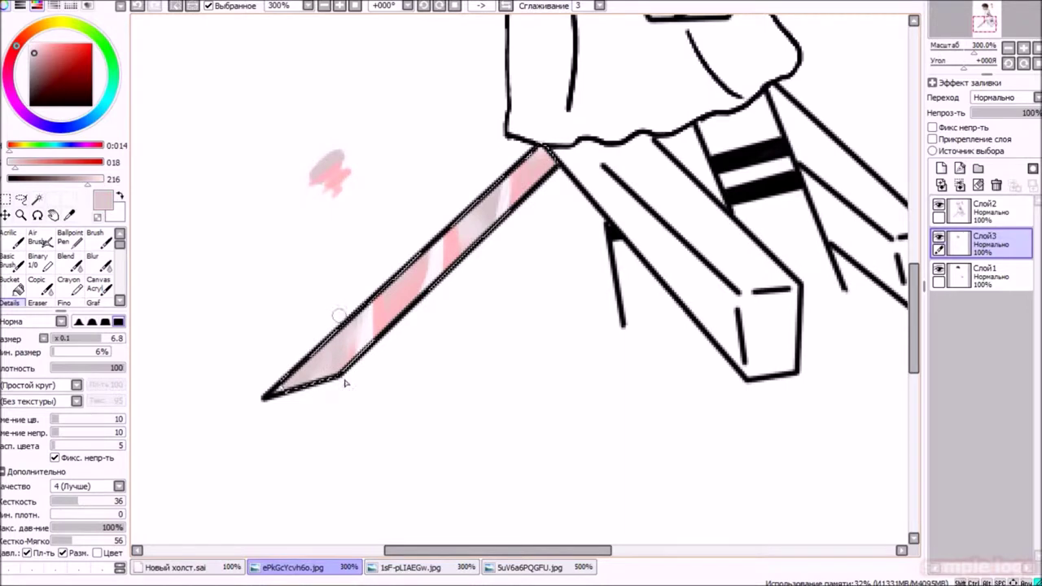
pyautogui.click(93, 259)
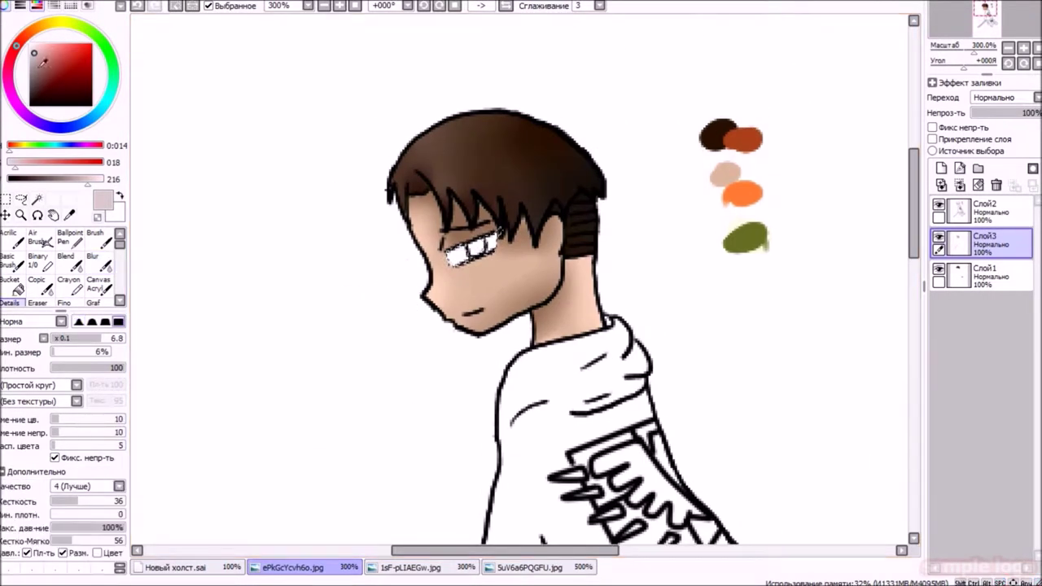
# Shade the selected eye whites with grey and white using the Details brush, and blend with the Blur brush at size 9
pyautogui.scroll(3, 442, 255)
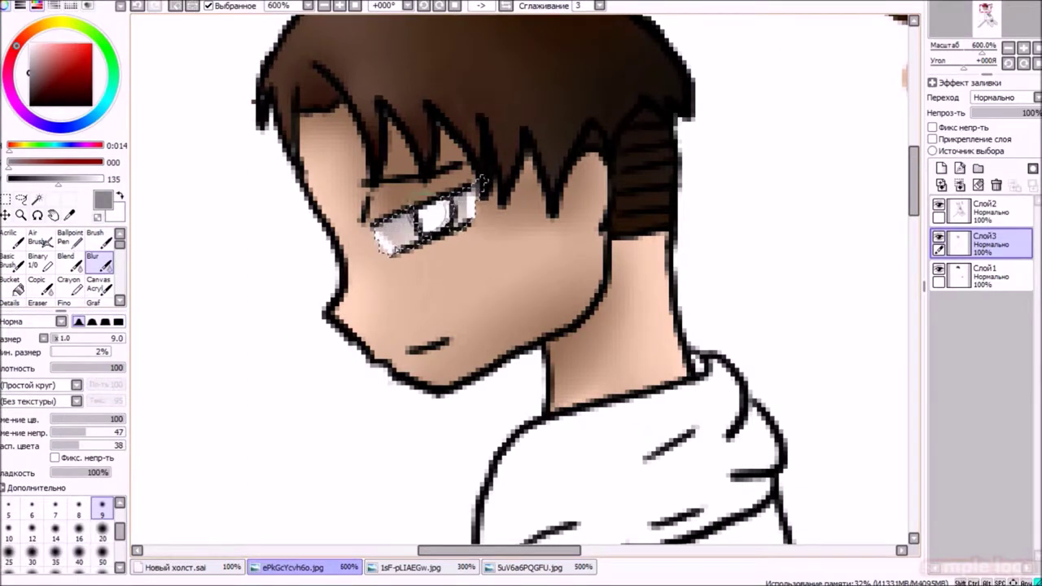
pyautogui.click(985, 210)
pyautogui.click(985, 243)
pyautogui.click(940, 237)
pyautogui.click(940, 237)
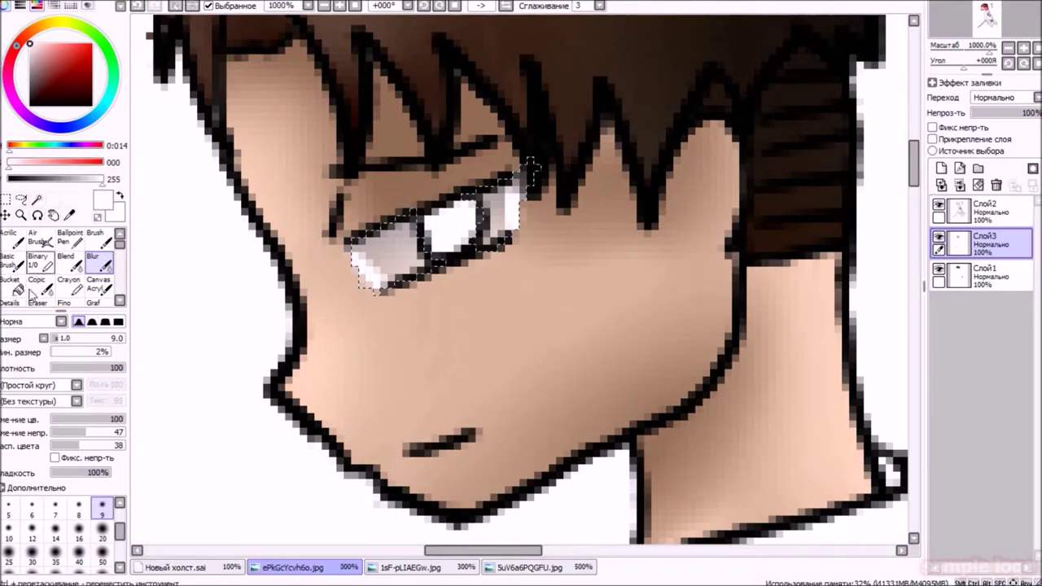
pyautogui.click(12, 303)
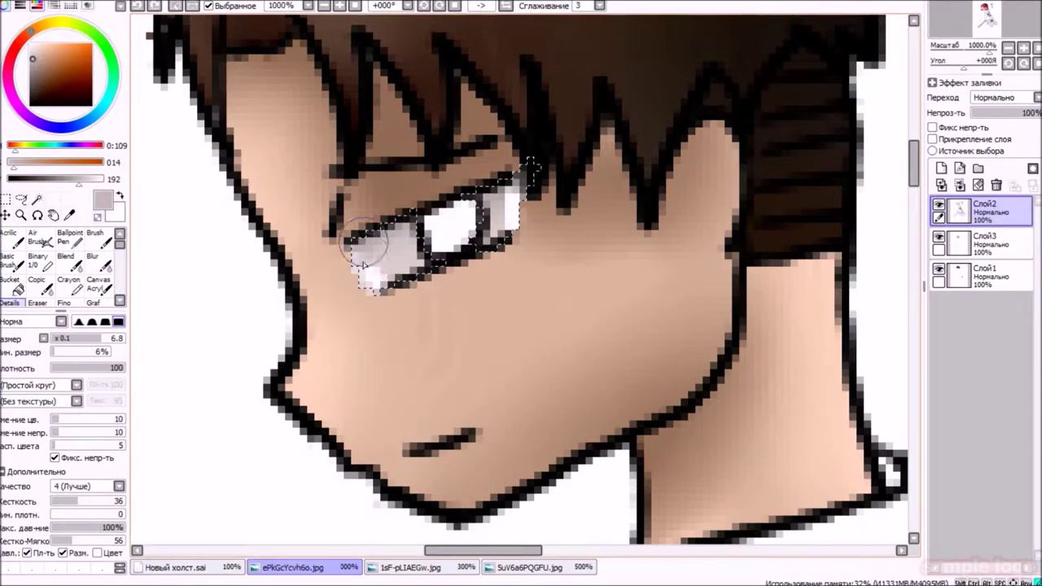
pyautogui.click(96, 262)
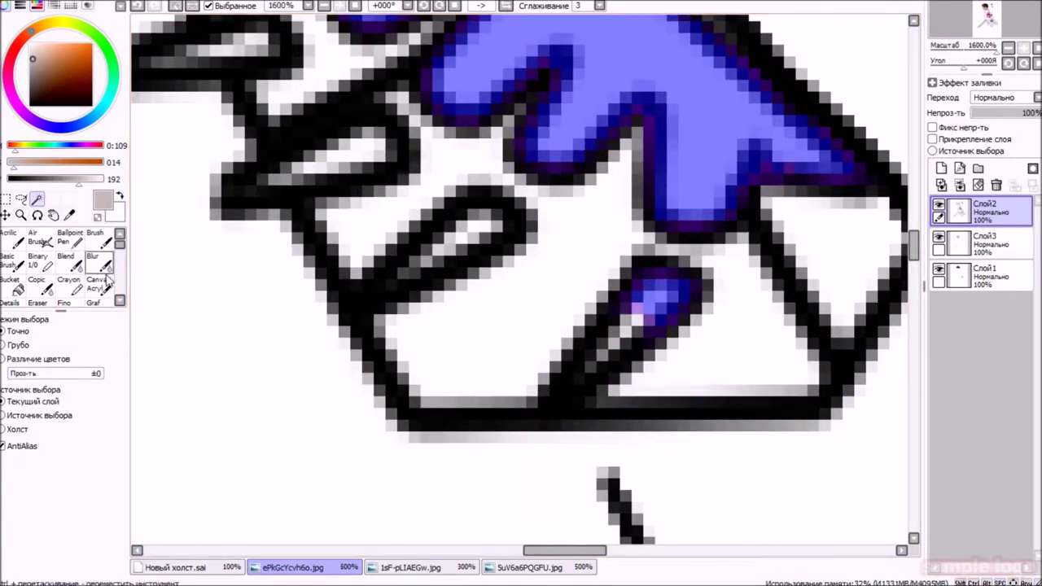
# Complete the selection of the feathers on the hoodie's wing emblem with the Sel Pen at size 3
pyautogui.scroll(-2, 108, 271)
pyautogui.scroll(-3, 108, 271)
pyautogui.click(12, 286)
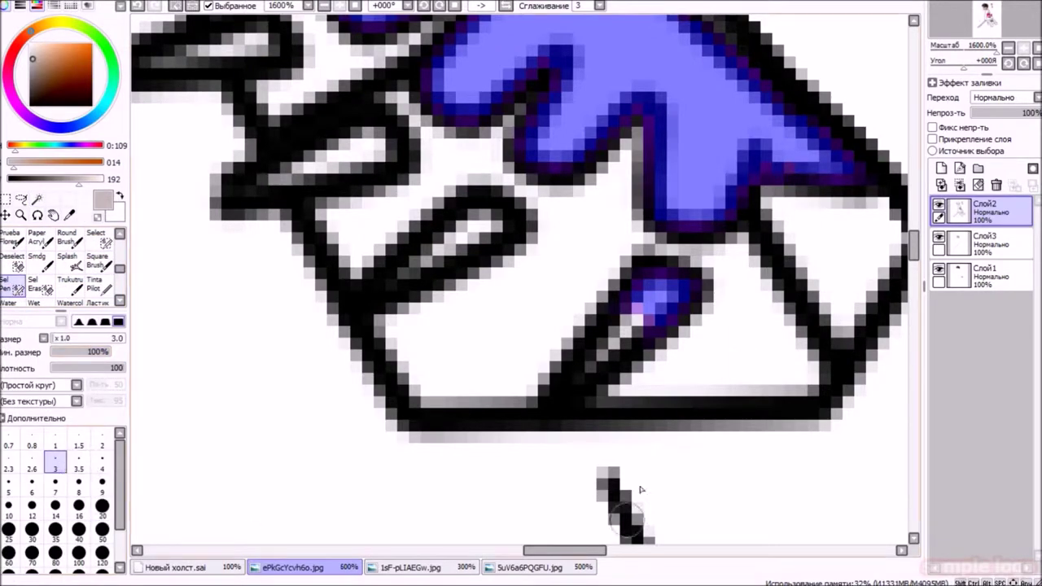
pyautogui.moveTo(636, 347); pyautogui.dragTo(603, 358)
pyautogui.moveTo(505, 228); pyautogui.dragTo(476, 240)
pyautogui.moveTo(387, 130)
pyautogui.mouseDown()
pyautogui.moveTo(473, 224)
pyautogui.moveTo(477, 290)
pyautogui.moveTo(407, 209)
pyautogui.mouseUp()
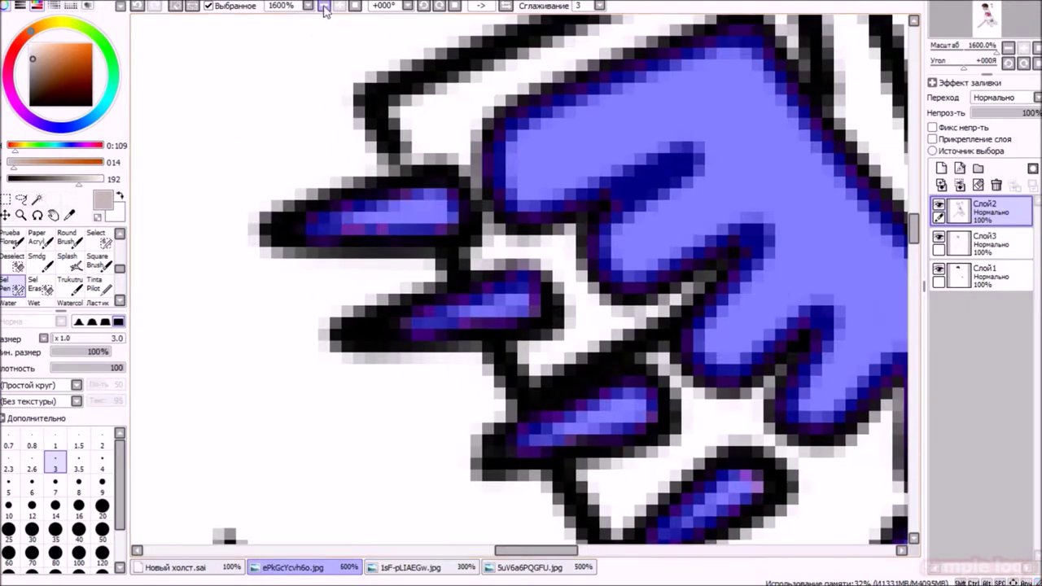
# Add the two box-shaped sheaths below the hoodie to the selection with the Magic Wand, filling missed spots with the Sel Pen
pyautogui.click(324, 6)
pyautogui.click(324, 6)
pyautogui.moveTo(438, 233); pyautogui.dragTo(373, 139)
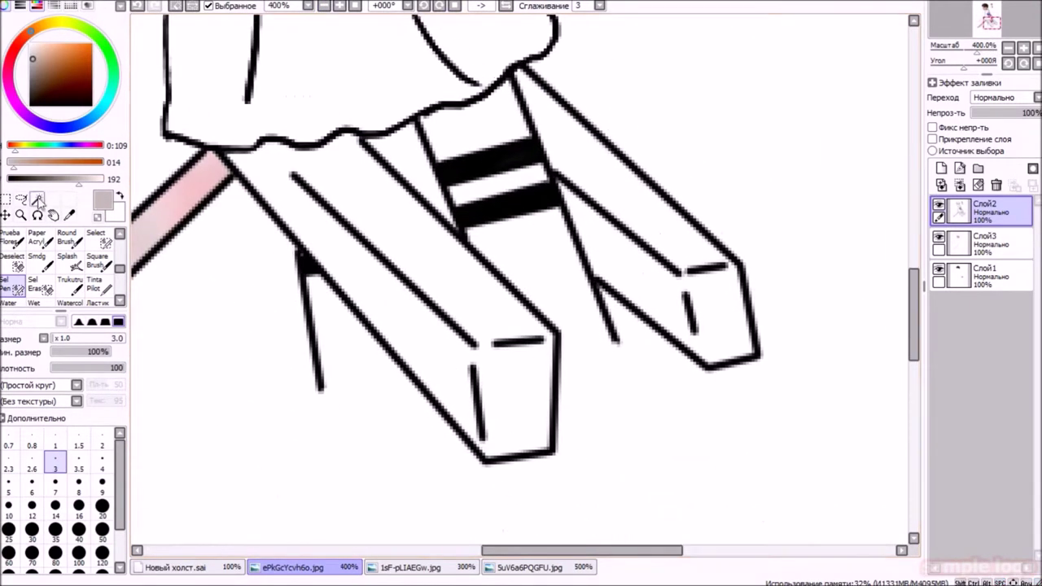
pyautogui.press('w')
pyautogui.click(396, 209)
pyautogui.click(851, 346)
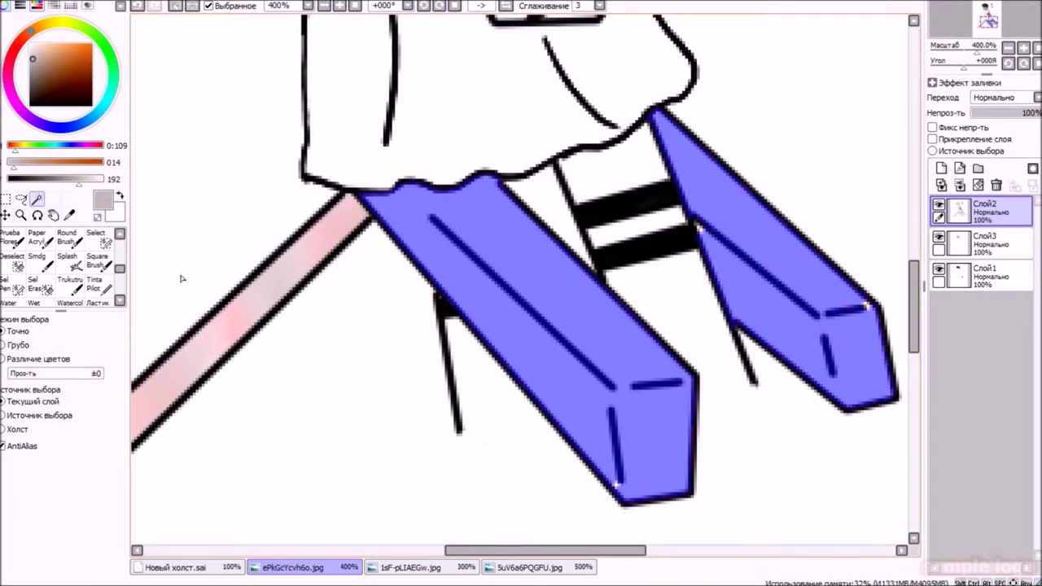
pyautogui.click(9, 285)
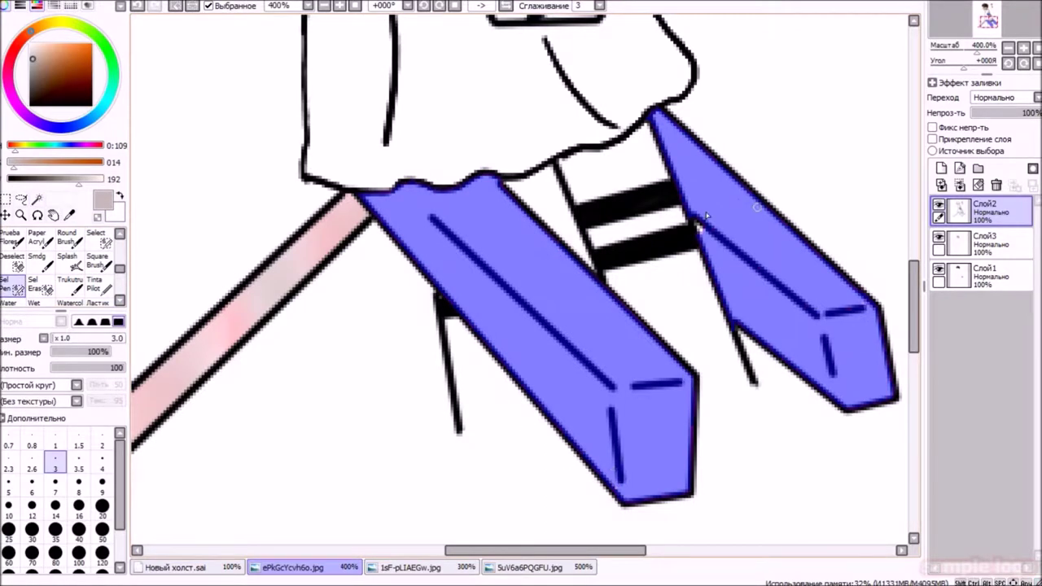
pyautogui.moveTo(698, 214); pyautogui.dragTo(910, 161)
# Restore the cleared selection, add the blade with the Magic Wand, and touch up its tip with the Sel Pen at size 3
pyautogui.hotkey('ctrl', 'd')
pyautogui.press('w')
pyautogui.hotkey('ctrl', 'z')
pyautogui.click(383, 318)
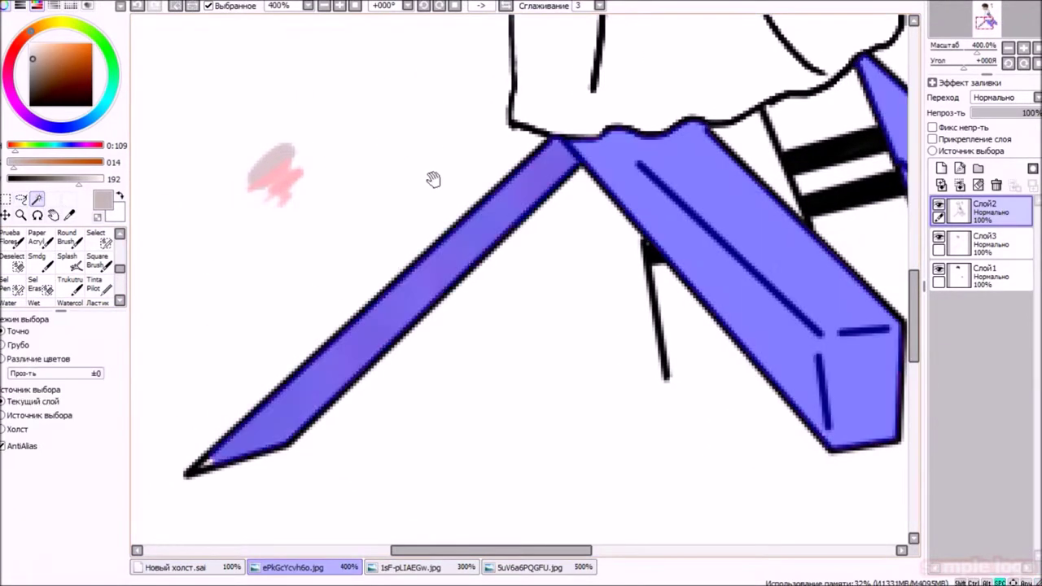
pyautogui.click(11, 285)
pyautogui.click(324, 5)
pyautogui.click(324, 5)
pyautogui.click(340, 6)
pyautogui.scroll(4, 521, 277)
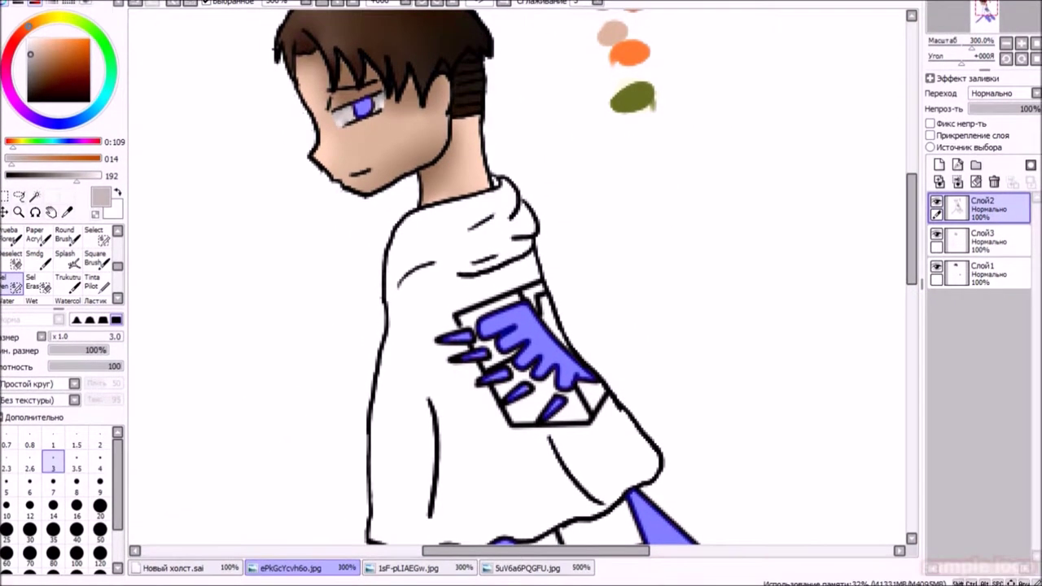
# Try to add the front part of the eye white to the selection with the Magic Wand
pyautogui.scroll(-1, 326, 89)
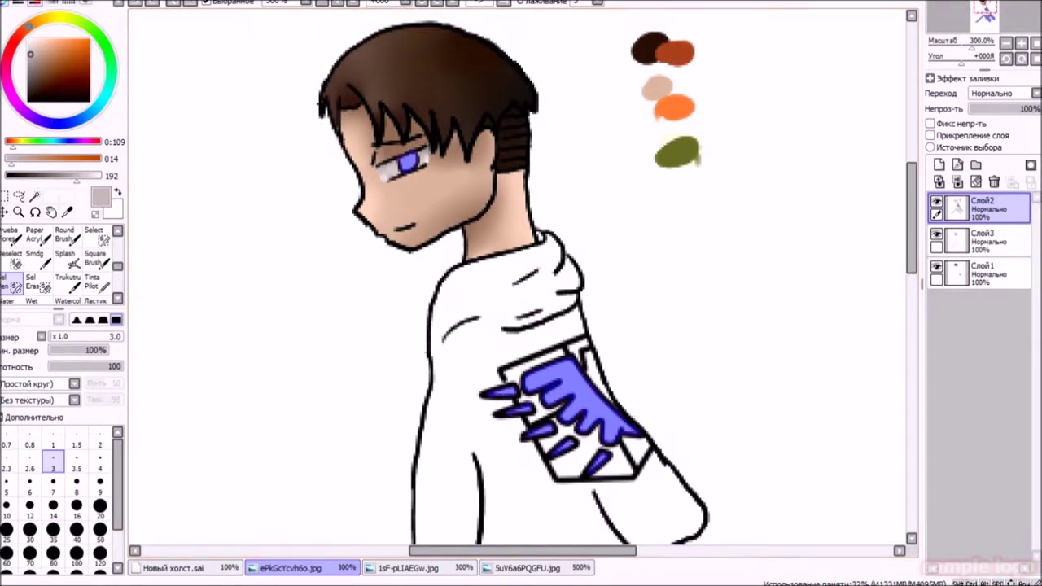
pyautogui.scroll(5, 342, 114)
pyautogui.press('w')
pyautogui.scroll(2, 372, 130)
pyautogui.click(403, 252)
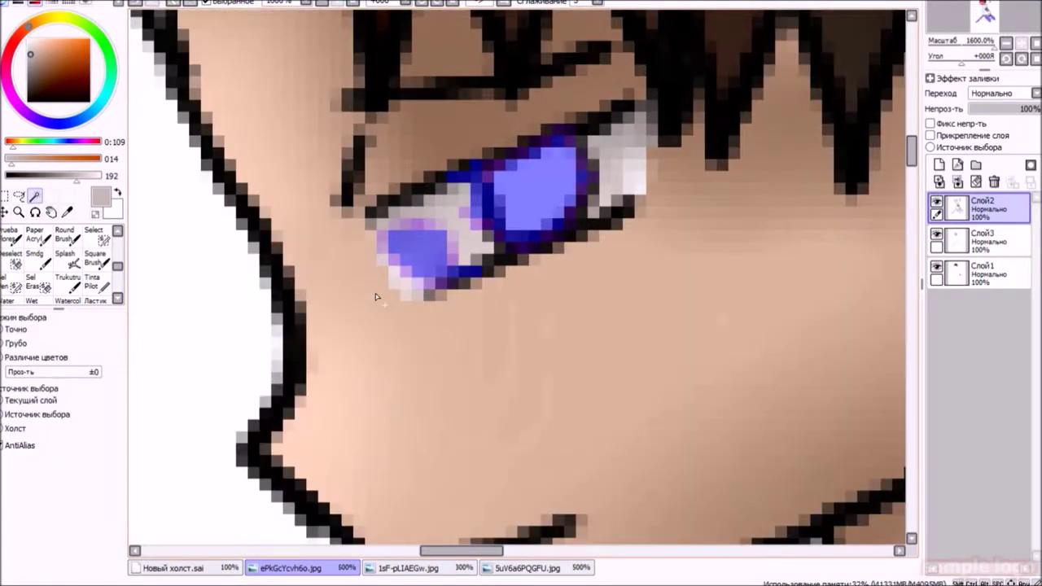
pyautogui.scroll(-3, 200, 238)
# Paint the selected blade light grey with pink tints on layer Слой1 using the Details brush
pyautogui.moveTo(500, 424); pyautogui.dragTo(439, 147)
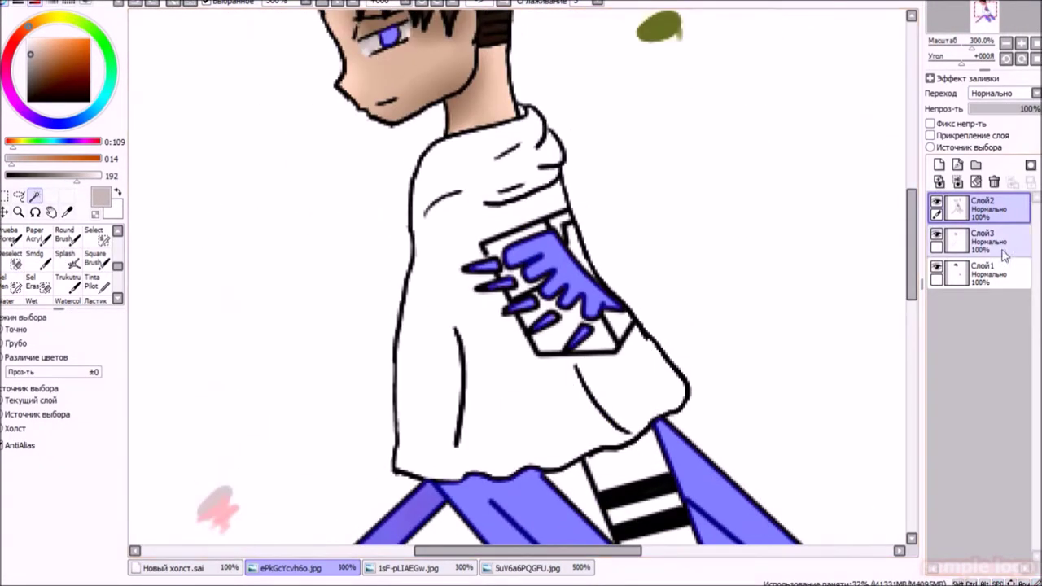
pyautogui.click(982, 240)
pyautogui.moveTo(769, 455); pyautogui.dragTo(779, 187)
pyautogui.click(981, 273)
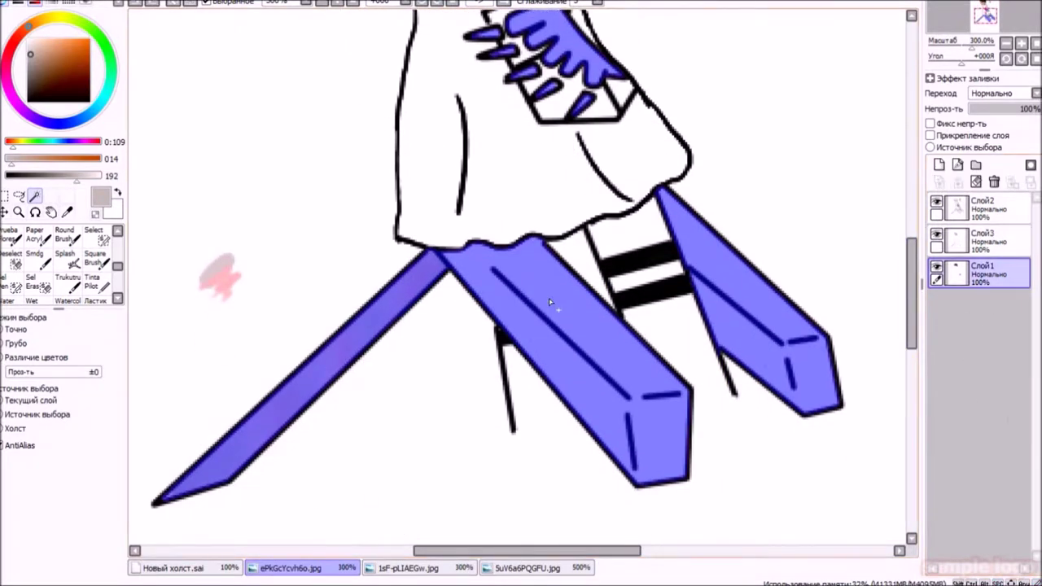
pyautogui.click(30, 234)
pyautogui.moveTo(358, 277); pyautogui.dragTo(211, 456)
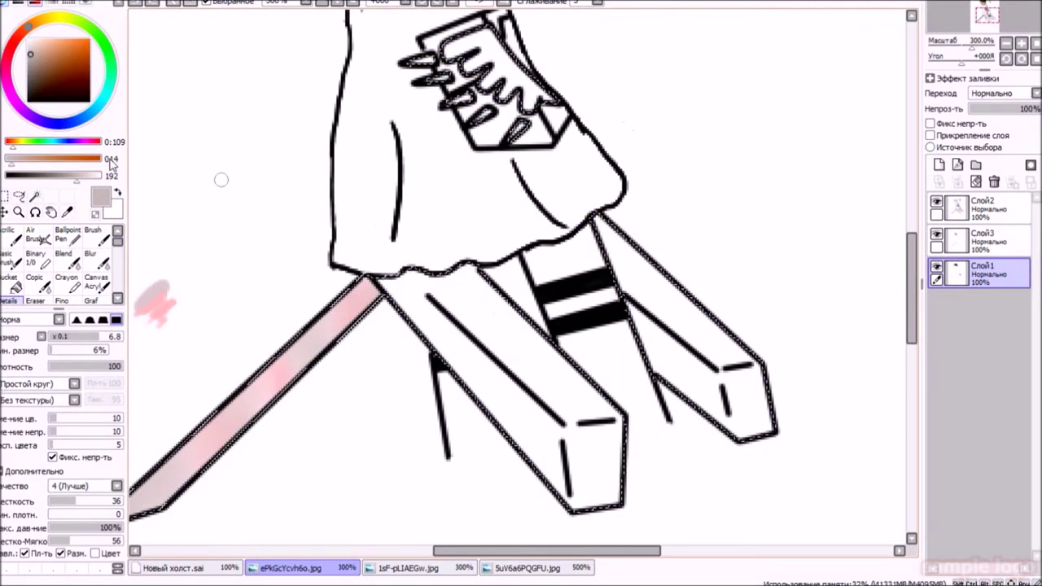
pyautogui.moveTo(379, 282); pyautogui.dragTo(388, 290)
# Fill both box-shaped sheaths dark grey with the Details brush at size 23 and highlight their upper faces in light grey
pyautogui.moveTo(48, 338); pyautogui.dragTo(78, 340)
pyautogui.moveTo(423, 326)
pyautogui.mouseDown()
pyautogui.moveTo(570, 391)
pyautogui.moveTo(617, 371)
pyautogui.moveTo(709, 372)
pyautogui.moveTo(600, 379)
pyautogui.mouseUp()
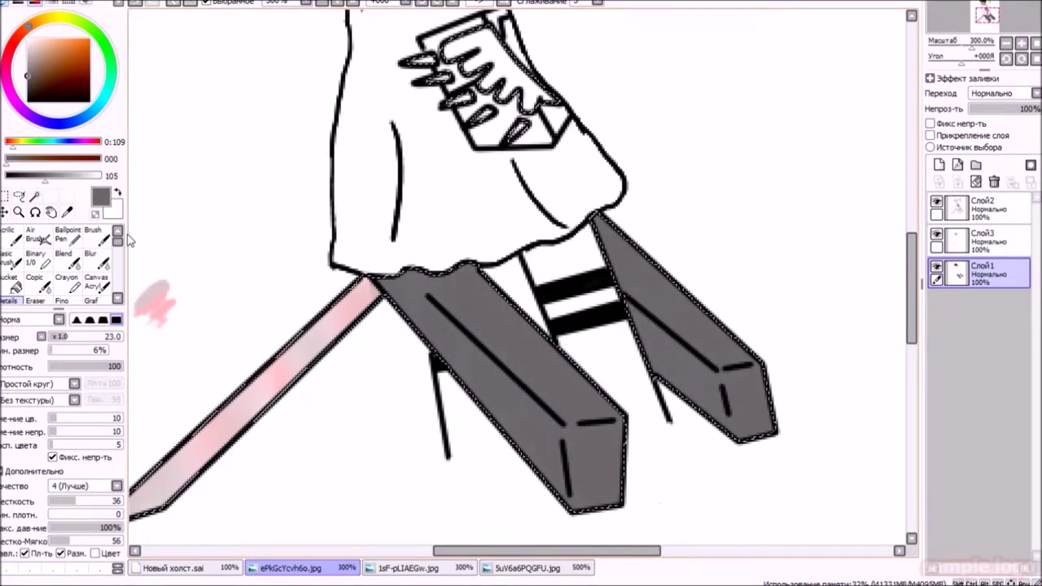
pyautogui.moveTo(48, 186); pyautogui.dragTo(85, 185)
pyautogui.moveTo(500, 298)
pyautogui.mouseDown()
pyautogui.moveTo(540, 333)
pyautogui.moveTo(709, 315)
pyautogui.mouseUp()
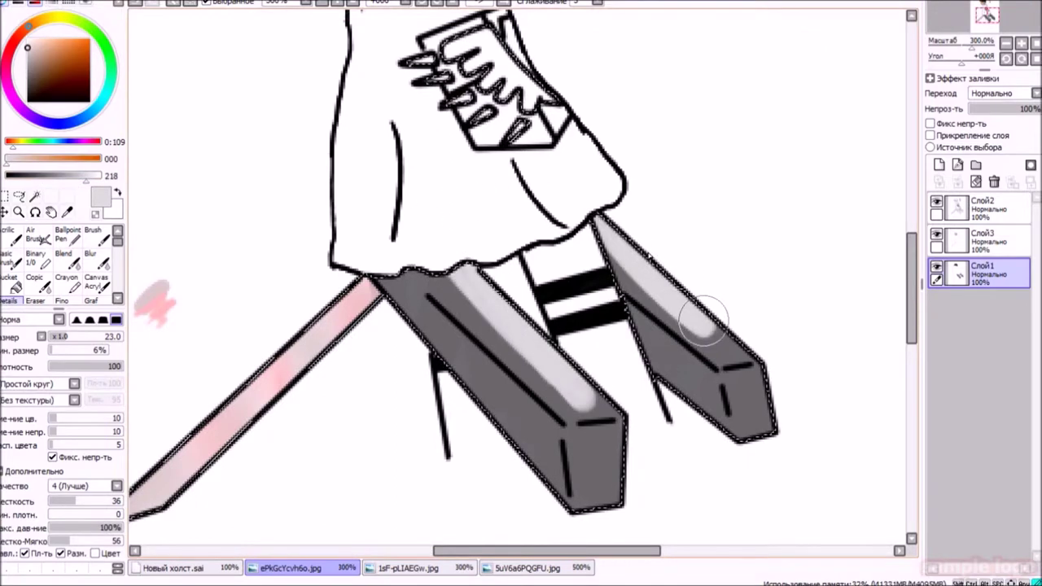
# Darken the undersides and end faces of both sheaths with a deeper grey, and blend the tones with the Blur brush at size 9
pyautogui.moveTo(85, 186); pyautogui.dragTo(32, 186)
pyautogui.moveTo(594, 435)
pyautogui.mouseDown()
pyautogui.moveTo(582, 497)
pyautogui.moveTo(588, 440)
pyautogui.moveTo(467, 361)
pyautogui.moveTo(534, 456)
pyautogui.mouseUp()
pyautogui.moveTo(757, 407)
pyautogui.mouseDown()
pyautogui.moveTo(688, 400)
pyautogui.moveTo(643, 338)
pyautogui.mouseUp()
pyautogui.click(91, 257)
pyautogui.moveTo(548, 432)
pyautogui.mouseDown()
pyautogui.moveTo(493, 360)
pyautogui.moveTo(581, 438)
pyautogui.moveTo(569, 452)
pyautogui.moveTo(613, 476)
pyautogui.moveTo(509, 276)
pyautogui.moveTo(521, 372)
pyautogui.moveTo(578, 398)
pyautogui.mouseUp()
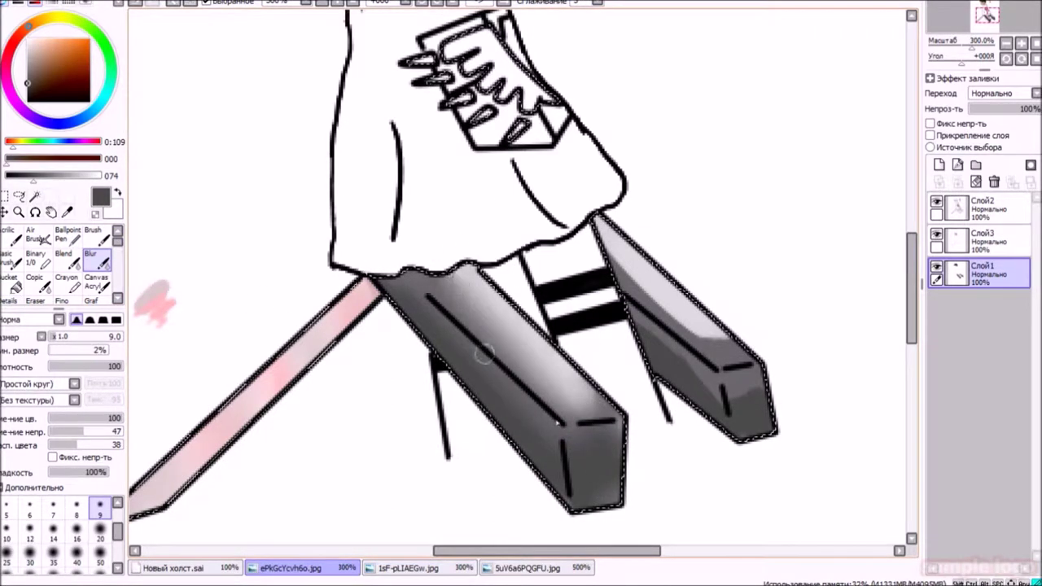
pyautogui.moveTo(701, 342); pyautogui.dragTo(658, 285)
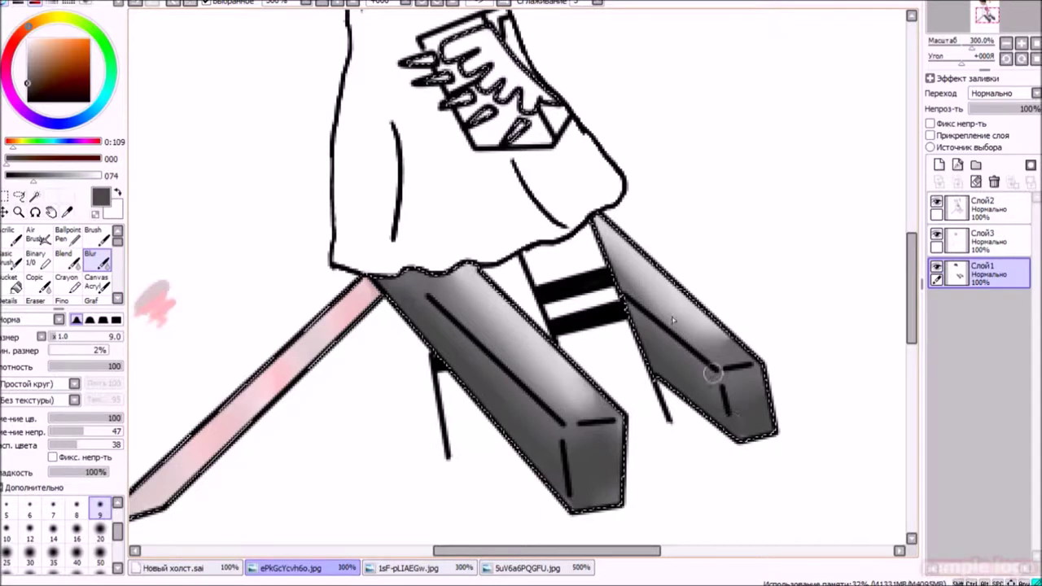
# Paint over the blade's pink tints with light grey using the Details brush at size 23, and place layer Слой3 below Слой1
pyautogui.moveTo(663, 344); pyautogui.dragTo(764, 275)
pyautogui.press('b')
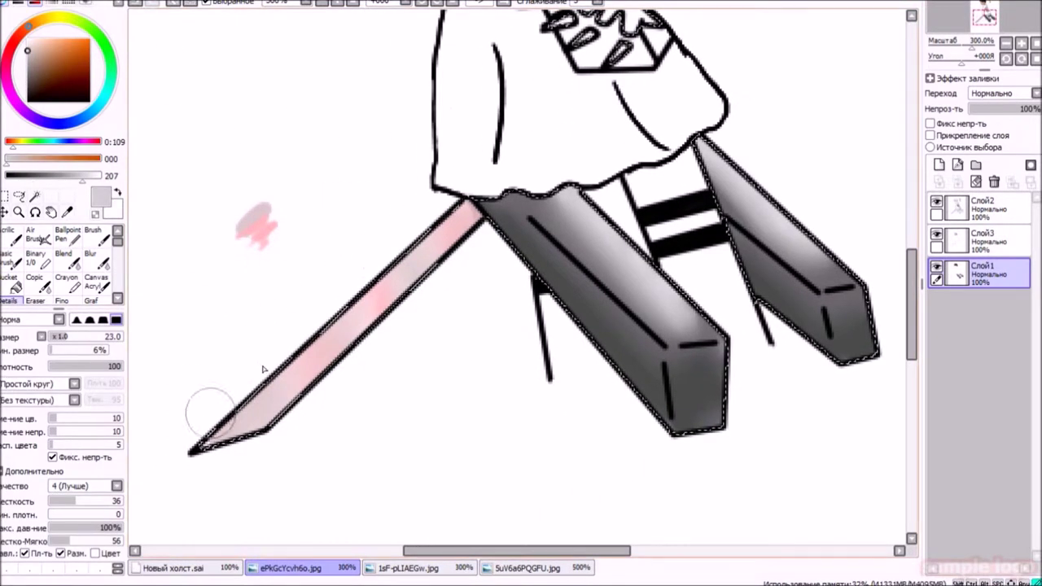
pyautogui.click(981, 241)
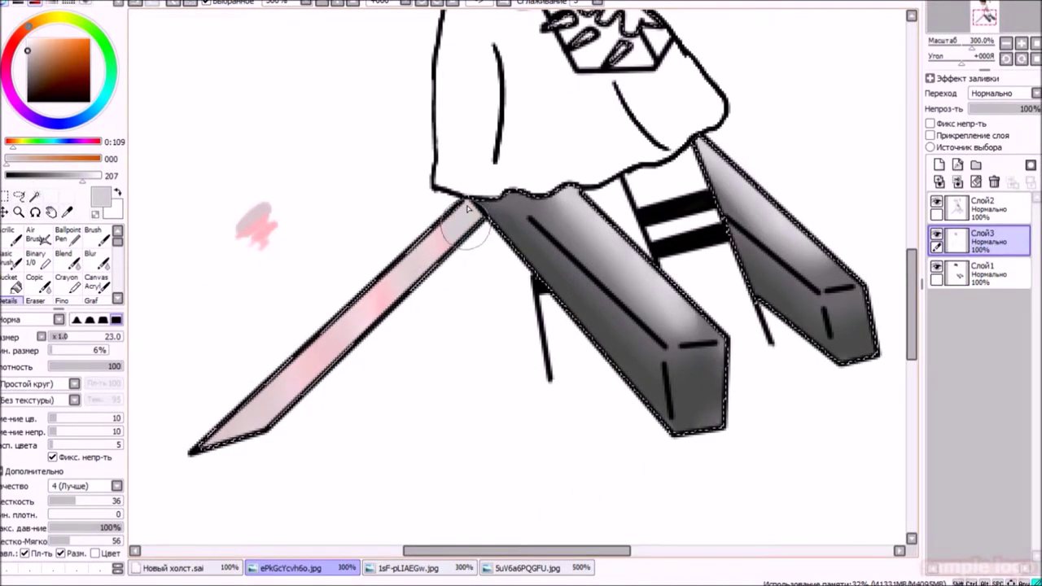
pyautogui.moveTo(981, 241); pyautogui.dragTo(981, 276)
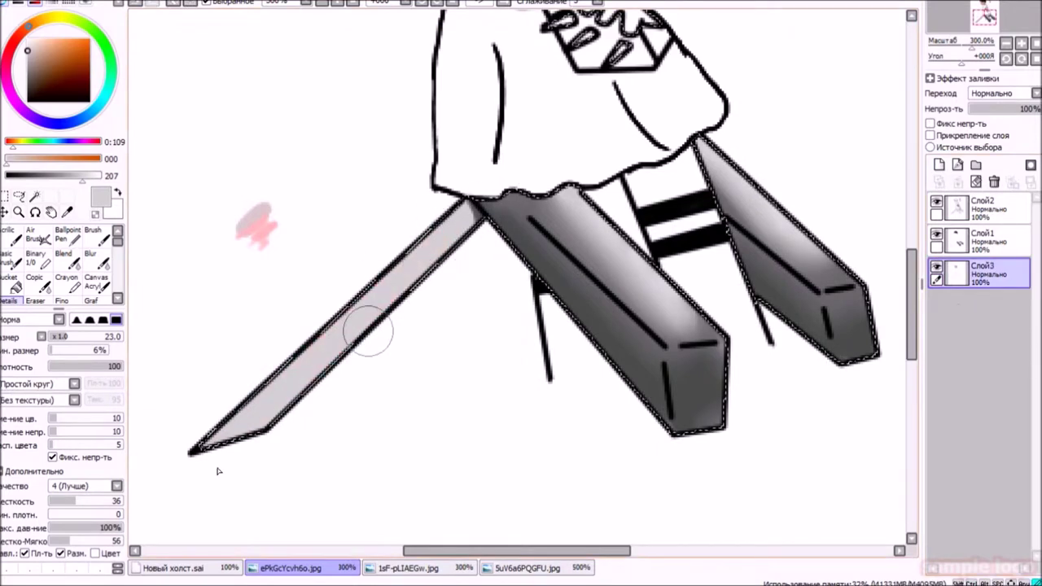
# Shade the blade along its lower edge with a medium grey
pyautogui.click(30, 66)
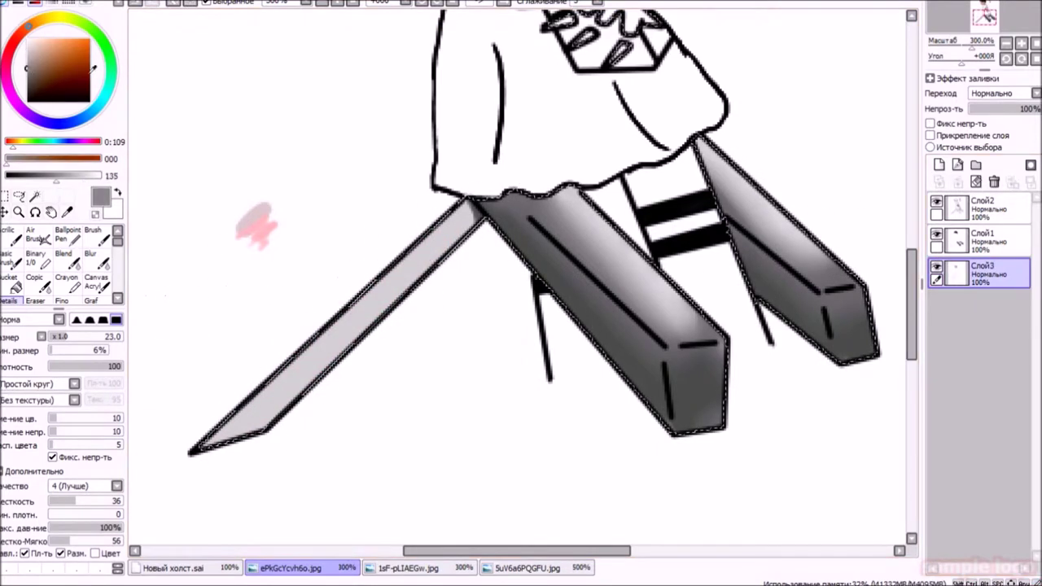
pyautogui.scroll(-3, 97, 269)
pyautogui.click(106, 236)
pyautogui.moveTo(444, 233); pyautogui.dragTo(279, 355)
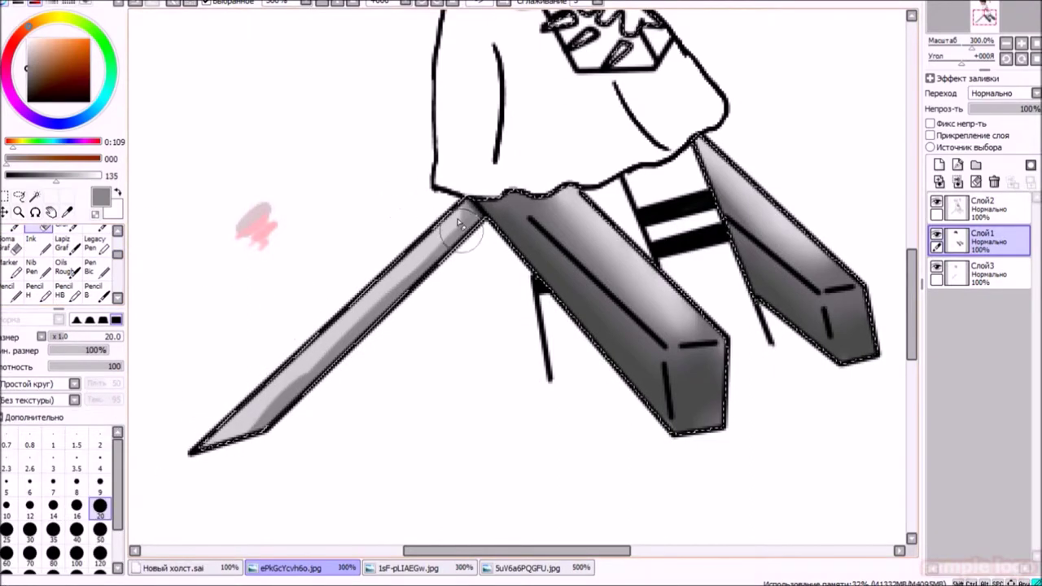
# Try layer Слой1 below Слой3, and return Слой3 to the bottom of the layer order
pyautogui.moveTo(982, 241); pyautogui.dragTo(981, 281)
pyautogui.click(10, 243)
pyautogui.press('e')
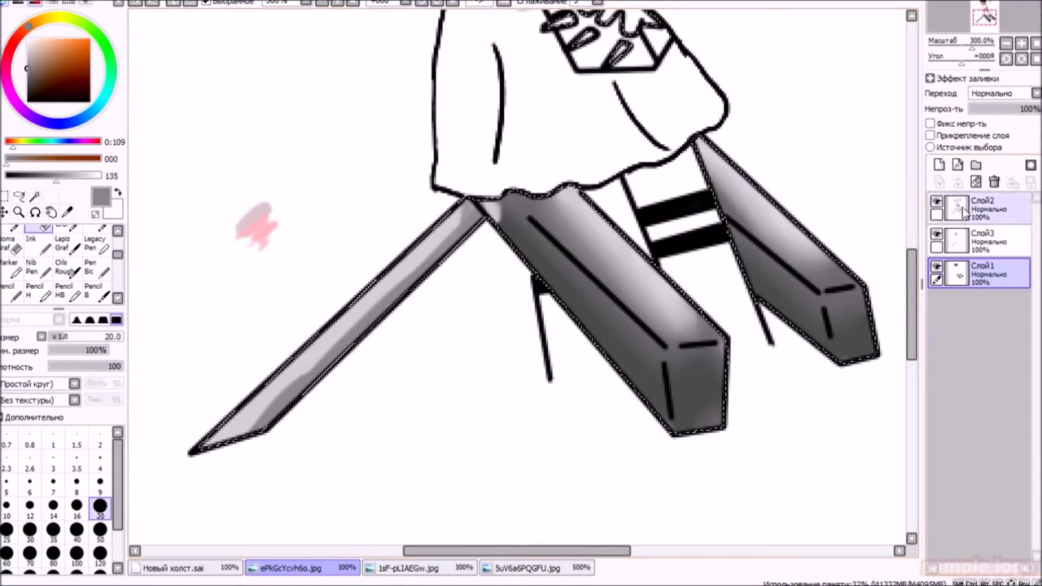
pyautogui.keyDown('ctrl'); pyautogui.click(505, 189); pyautogui.keyUp('ctrl')
pyautogui.moveTo(981, 241); pyautogui.dragTo(987, 281)
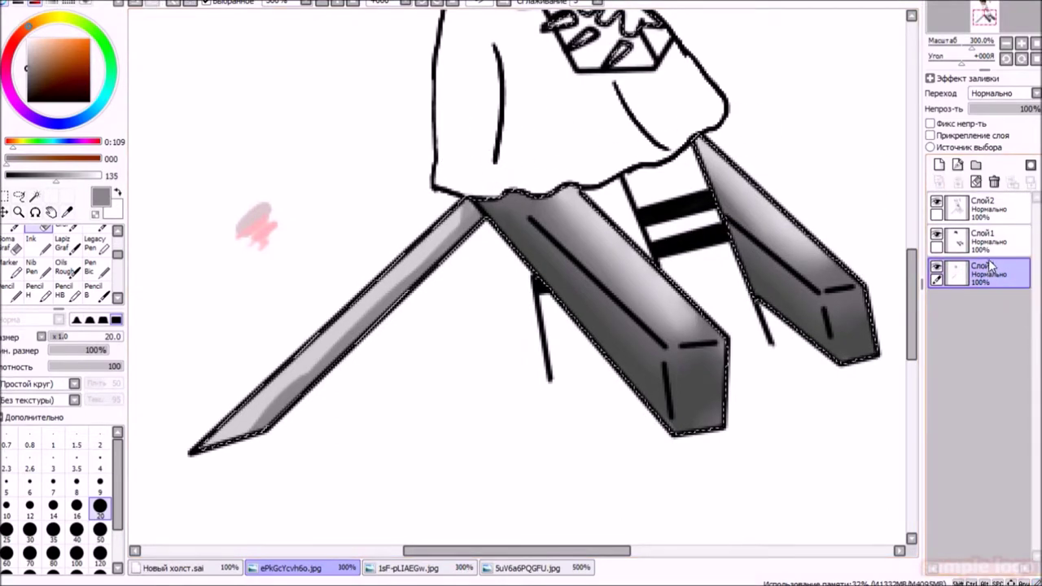
pyautogui.scroll(3, 119, 261)
# Darken the middle of the blade on layer Слой3 with dark grey Details brush strokes, sampling greys from the canvas
pyautogui.click(36, 236)
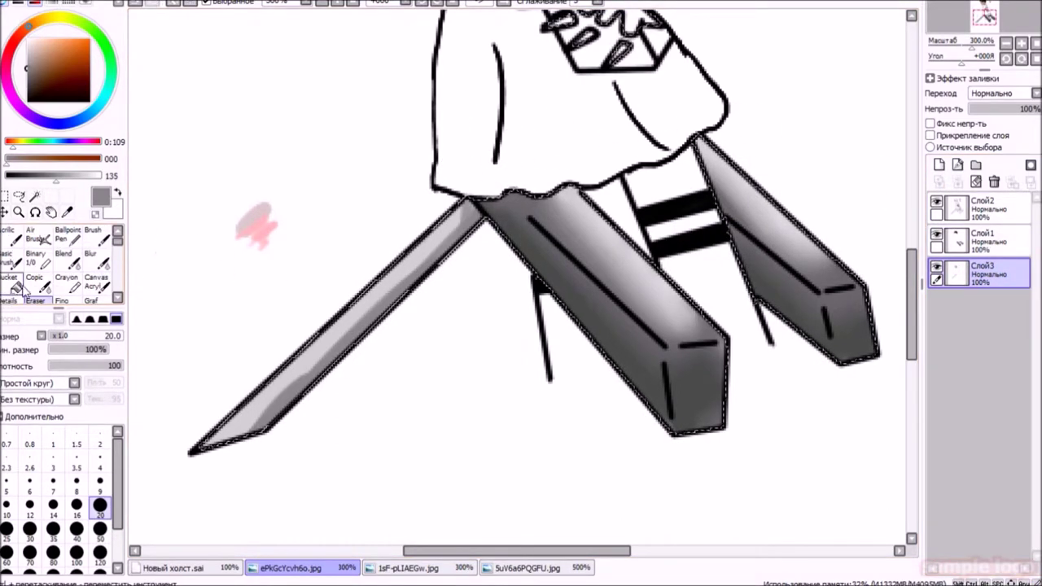
pyautogui.keyDown('alt'); pyautogui.click(466, 202); pyautogui.keyUp('alt')
pyautogui.keyDown('alt'); pyautogui.click(456, 230); pyautogui.keyUp('alt')
pyautogui.moveTo(440, 244)
pyautogui.mouseDown()
pyautogui.moveTo(326, 342)
pyautogui.moveTo(342, 351)
pyautogui.moveTo(322, 351)
pyautogui.moveTo(334, 346)
pyautogui.mouseUp()
pyautogui.keyDown('alt'); pyautogui.click(466, 203); pyautogui.keyUp('alt')
pyautogui.keyDown('alt'); pyautogui.click(456, 230); pyautogui.keyUp('alt')
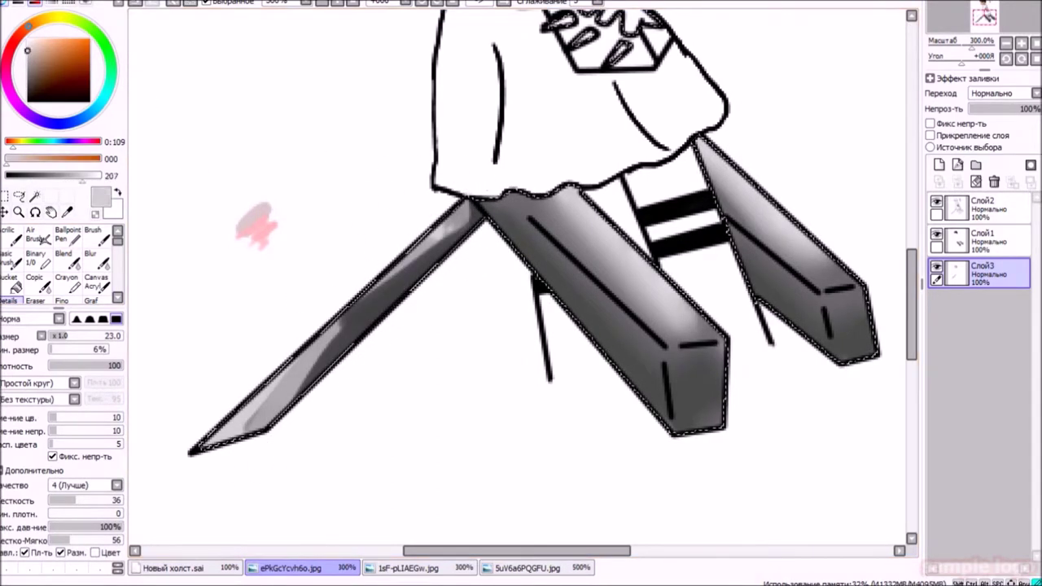
# Add light highlights along the blade and blend its grey tones with the Blur brush at size 9
pyautogui.press('x')
pyautogui.moveTo(326, 291)
pyautogui.mouseDown()
pyautogui.moveTo(373, 364)
pyautogui.moveTo(464, 302)
pyautogui.moveTo(440, 244)
pyautogui.moveTo(342, 321)
pyautogui.moveTo(370, 293)
pyautogui.moveTo(379, 334)
pyautogui.moveTo(426, 259)
pyautogui.mouseUp()
pyautogui.press('b')
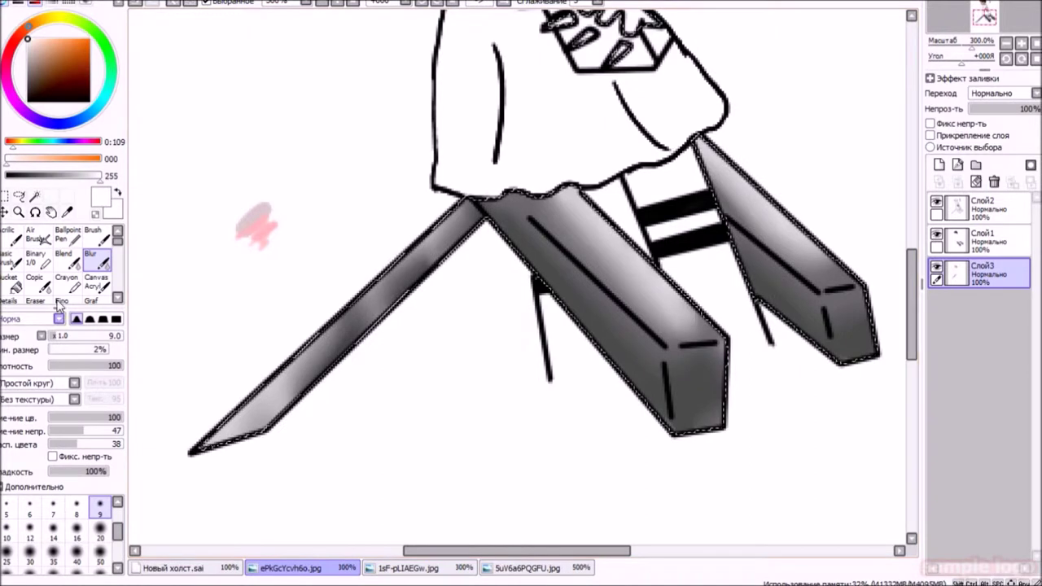
# Draw short dark grey segment lines across the blade with the Tinta Pilot pen at size 3
pyautogui.click(10, 301)
pyautogui.click(416, 567)
pyautogui.click(338, 571)
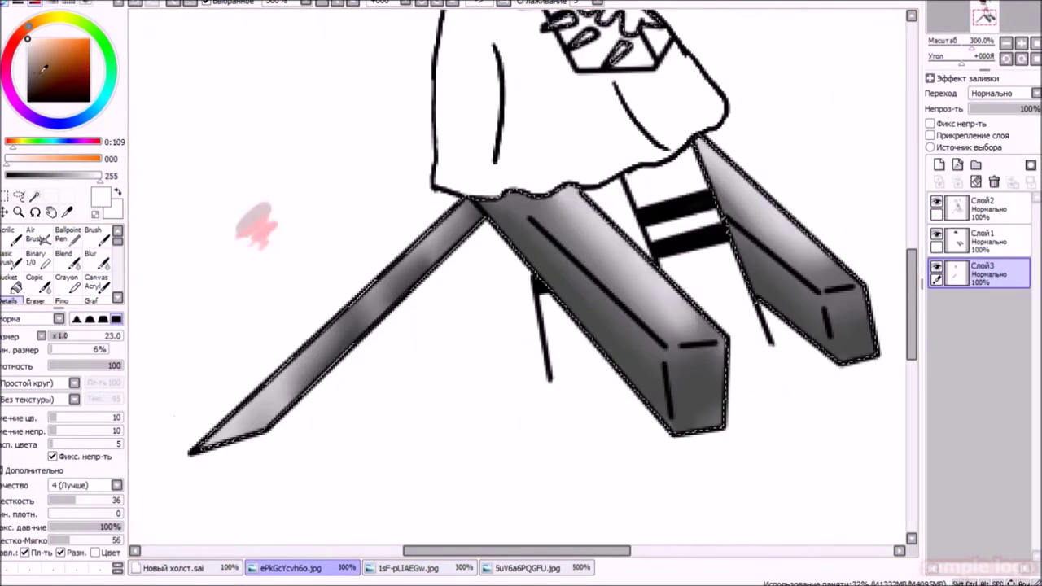
pyautogui.keyDown('alt'); pyautogui.click(391, 294); pyautogui.keyUp('alt')
pyautogui.click(58, 336)
pyautogui.click(120, 296)
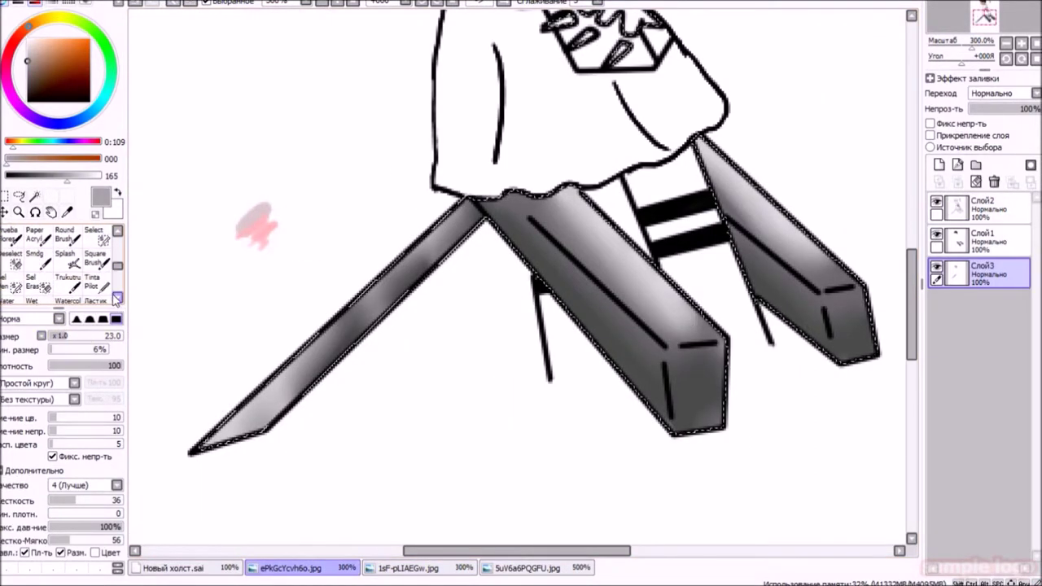
pyautogui.click(96, 282)
pyautogui.moveTo(432, 237)
pyautogui.mouseDown()
pyautogui.moveTo(358, 310)
pyautogui.moveTo(442, 226)
pyautogui.moveTo(358, 325)
pyautogui.mouseUp()
pyautogui.click(38, 70)
pyautogui.click(38, 68)
pyautogui.moveTo(442, 298)
pyautogui.mouseDown()
pyautogui.moveTo(395, 344)
pyautogui.moveTo(325, 307)
pyautogui.moveTo(265, 368)
pyautogui.mouseUp()
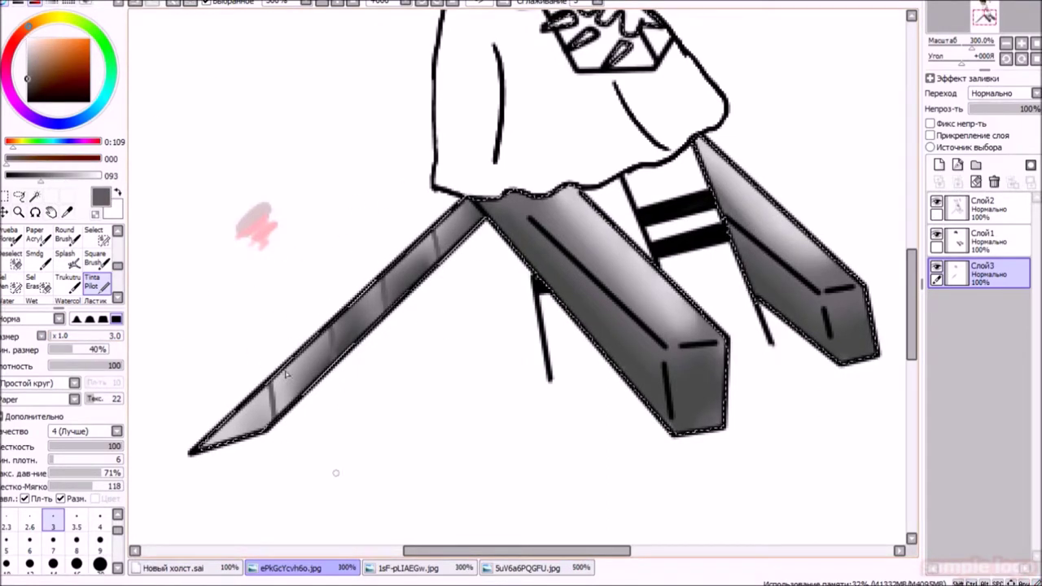
# Fill the selected iris on layer Слой1 with the olive green reference colour using the Details brush
pyautogui.click(981, 209)
pyautogui.scroll(5, 885, 246)
pyautogui.click(981, 241)
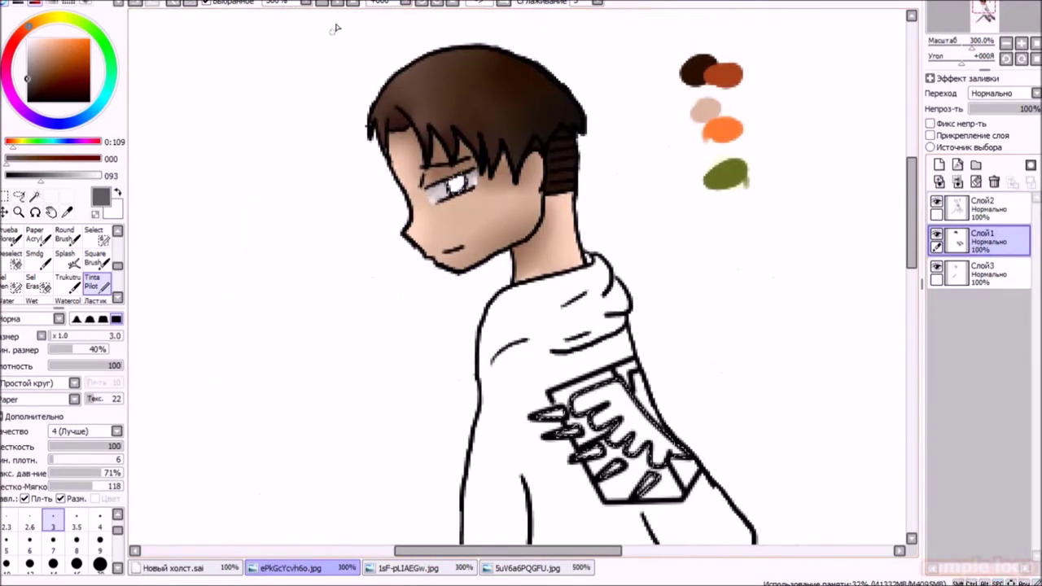
pyautogui.scroll(3, 489, 203)
pyautogui.scroll(3, 10, 303)
pyautogui.click(9, 303)
pyautogui.keyDown('alt'); pyautogui.click(786, 210); pyautogui.keyUp('alt')
pyautogui.moveTo(330, 215)
pyautogui.mouseDown()
pyautogui.moveTo(354, 240)
pyautogui.moveTo(351, 228)
pyautogui.moveTo(363, 232)
pyautogui.moveTo(361, 244)
pyautogui.mouseUp()
# Shade the iris with brighter green and dark tones, blend them, and add a white highlight with the Details brush at size 8
pyautogui.click(92, 49)
pyautogui.click(89, 77)
pyautogui.click(90, 259)
pyautogui.click(10, 303)
pyautogui.click(90, 102)
pyautogui.press('x')
pyautogui.click(385, 244)
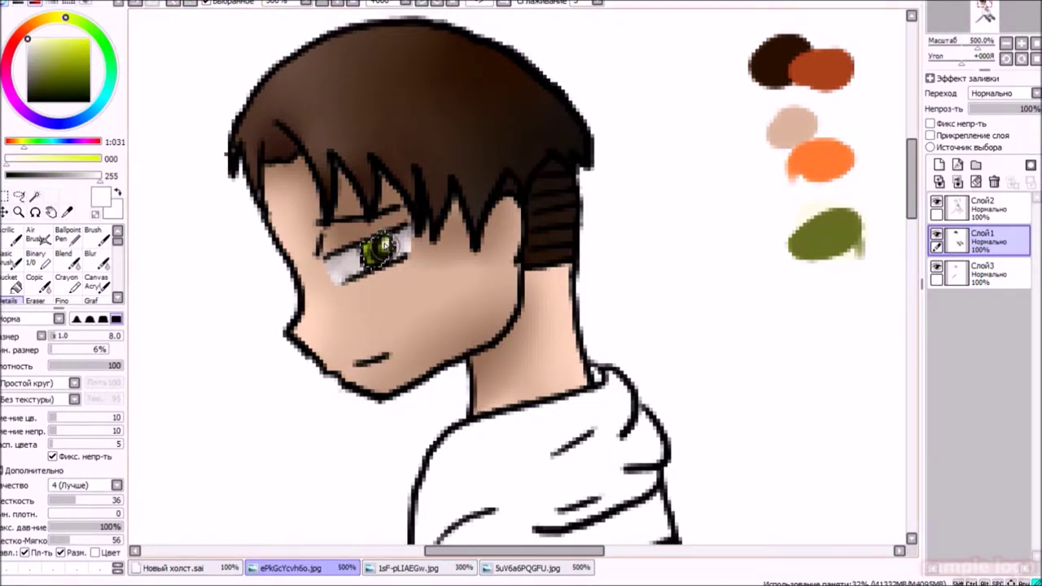
# Clear the selection and select both eye whites on layer Слой2 with the Sel Pen at size 3
pyautogui.moveTo(383, 245); pyautogui.dragTo(432, 241)
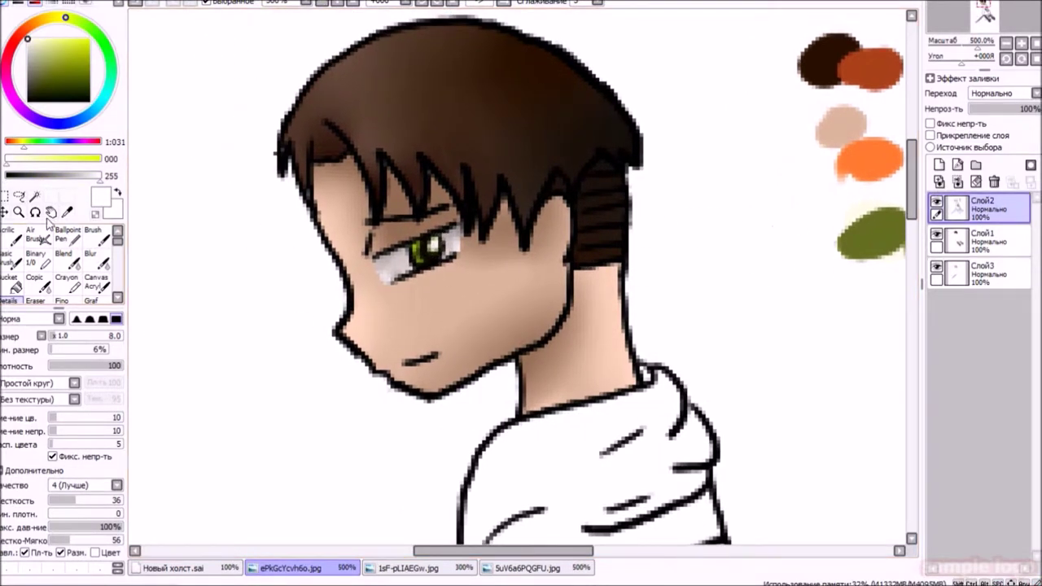
pyautogui.click(35, 196)
pyautogui.scroll(-3, 65, 260)
pyautogui.click(12, 236)
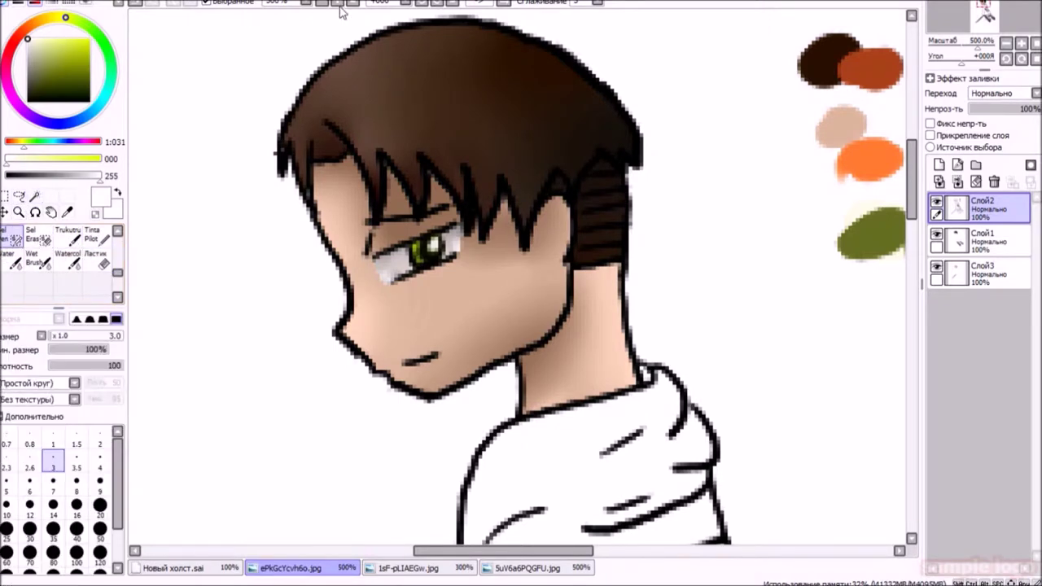
pyautogui.scroll(1, 367, 259)
pyautogui.moveTo(366, 259); pyautogui.dragTo(398, 234)
pyautogui.moveTo(374, 224); pyautogui.dragTo(338, 234)
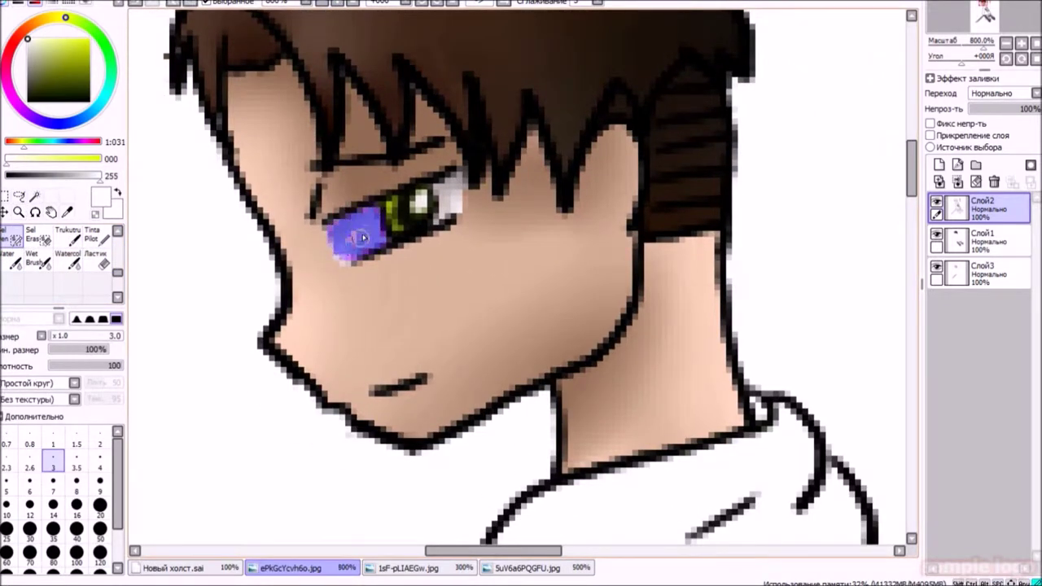
# Erase the grey shading inside the selected eye whites on layer Слой3 with the eraser at size 3.5
pyautogui.click(977, 242)
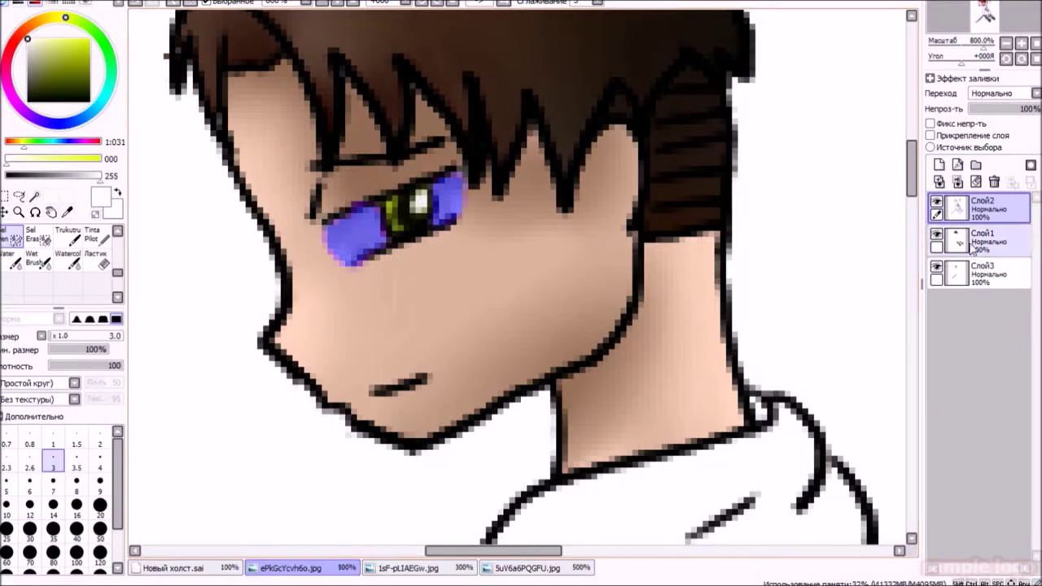
pyautogui.press('e')
pyautogui.press('Down')
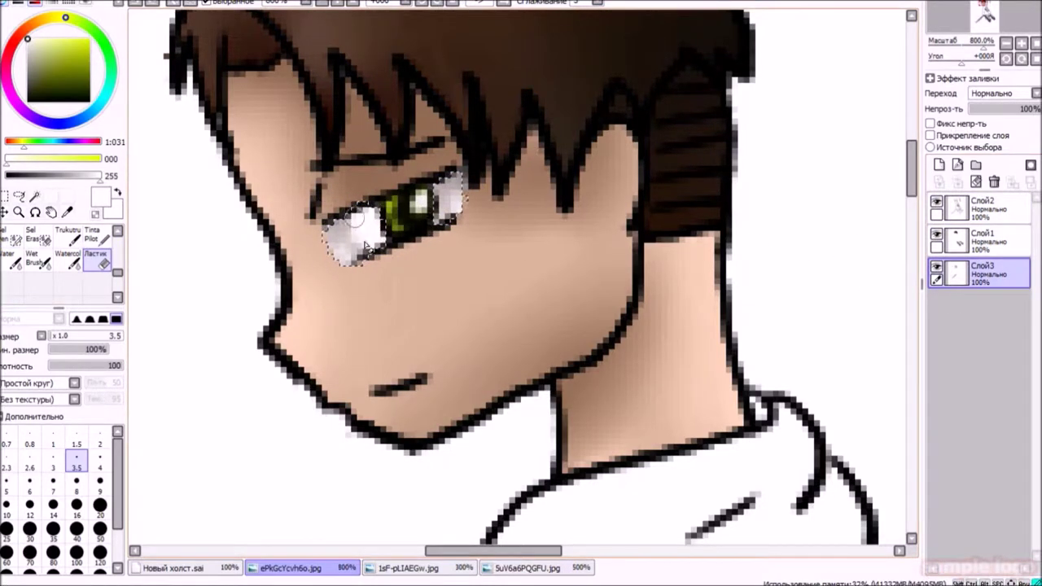
pyautogui.press('Up')
pyautogui.press('Up')
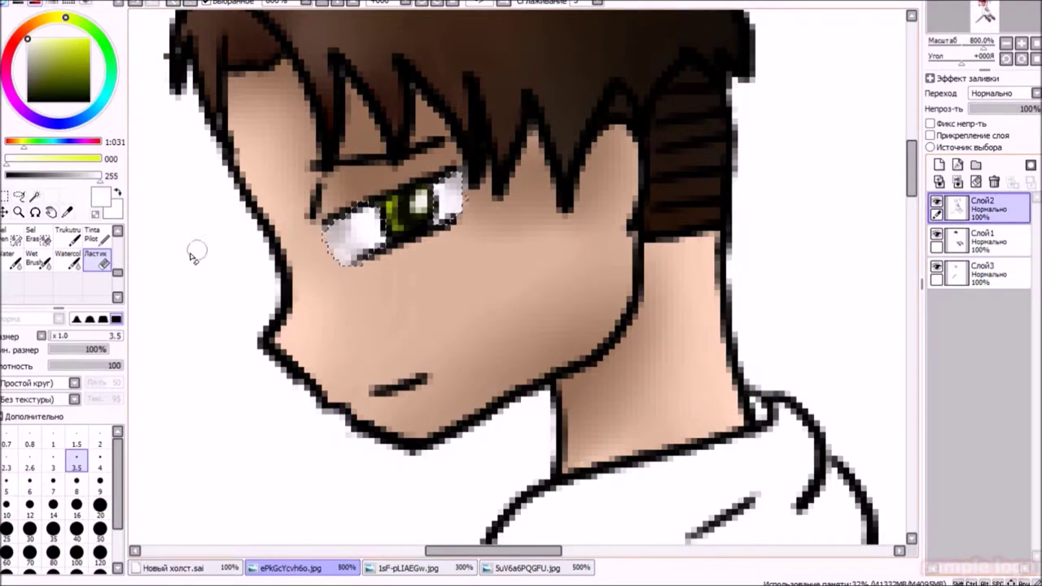
# Repaint the eye whites on layer Слой3 in white with grey shading beside the iris using Tinta Pilot, and soften them with the Blur brush
pyautogui.press('n')
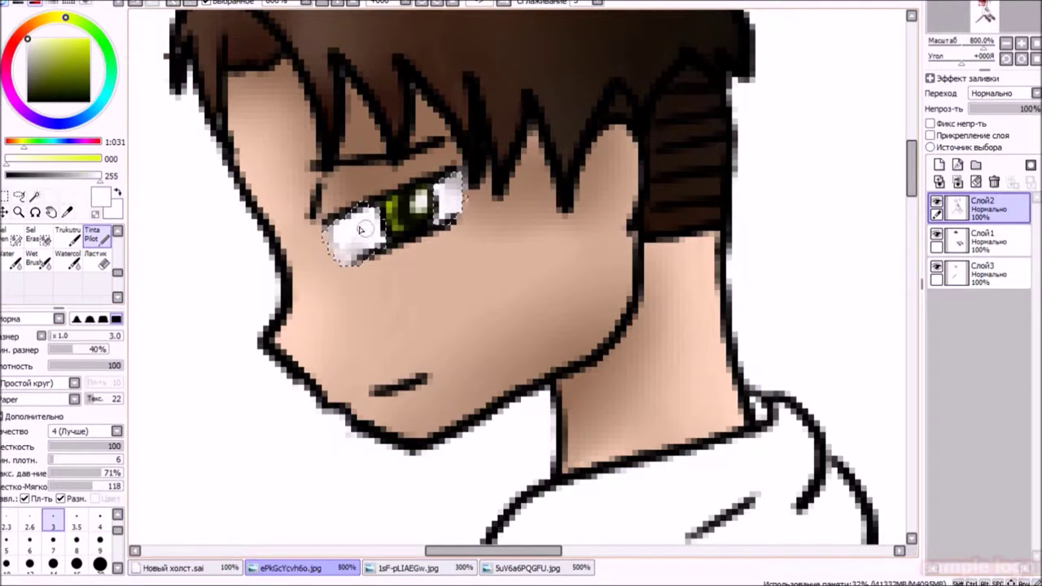
pyautogui.press('Down')
pyautogui.press('Down')
pyautogui.keyDown('alt'); pyautogui.click(376, 211); pyautogui.keyUp('alt')
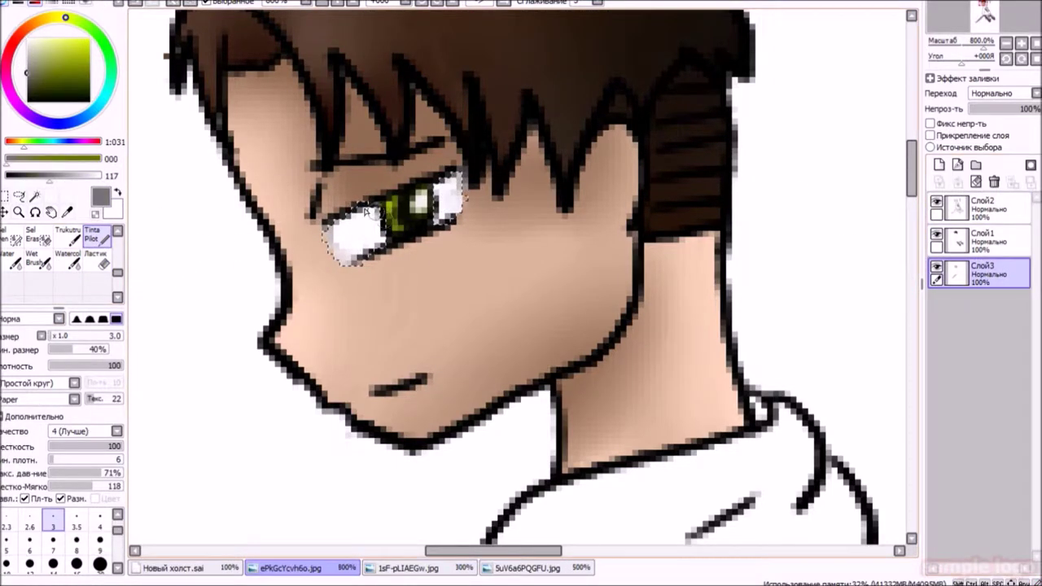
pyautogui.scroll(5, 96, 261)
pyautogui.click(96, 259)
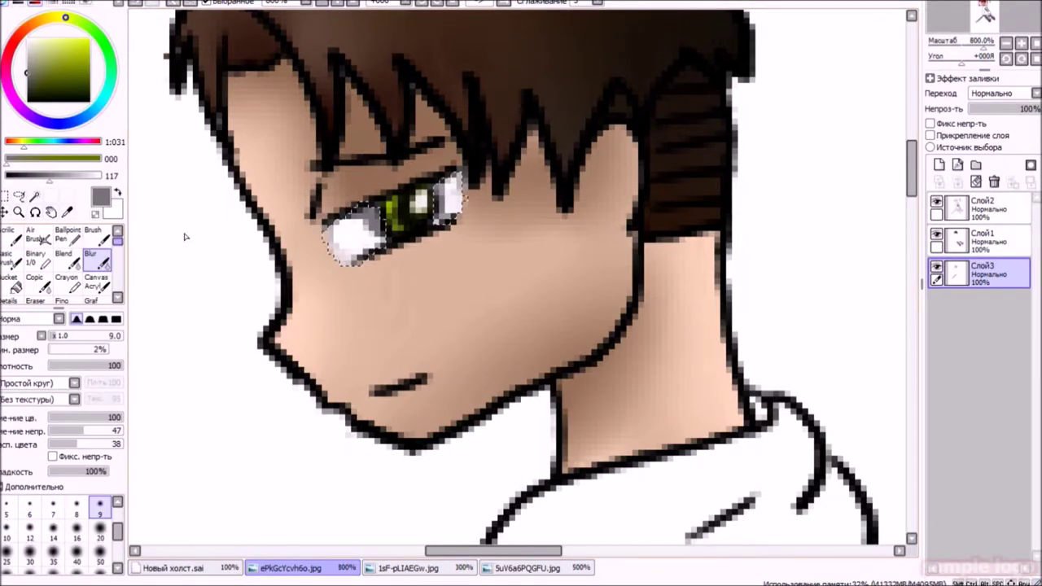
pyautogui.moveTo(449, 194); pyautogui.dragTo(343, 236)
# Clear the eye selection and select the hoodie on layer Слой2 with the Magic Wand
pyautogui.click(325, 3)
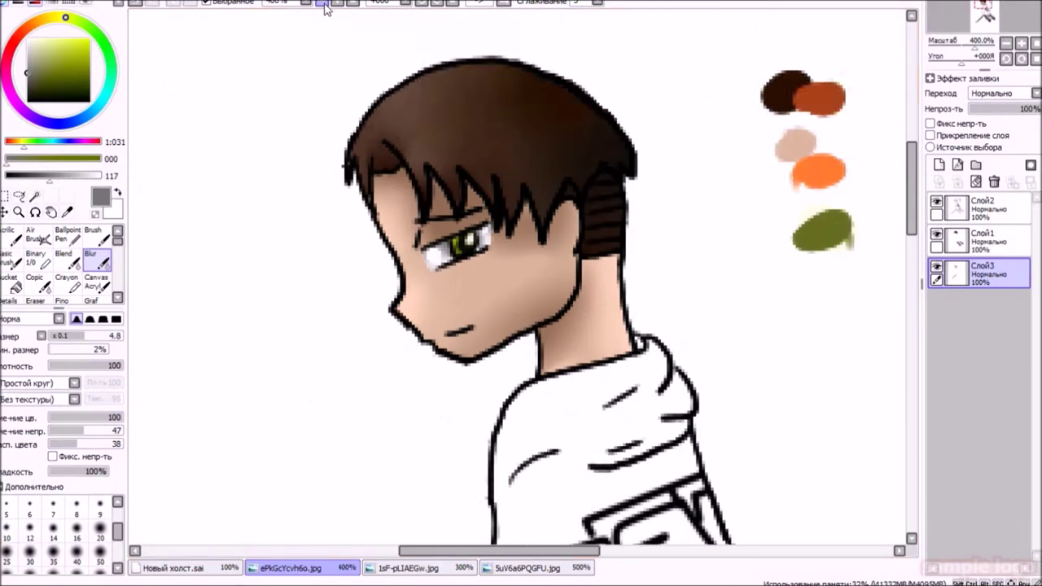
pyautogui.scroll(-5, 522, 285)
pyautogui.click(35, 196)
pyautogui.click(986, 208)
pyautogui.click(487, 133)
pyautogui.scroll(-5, 487, 132)
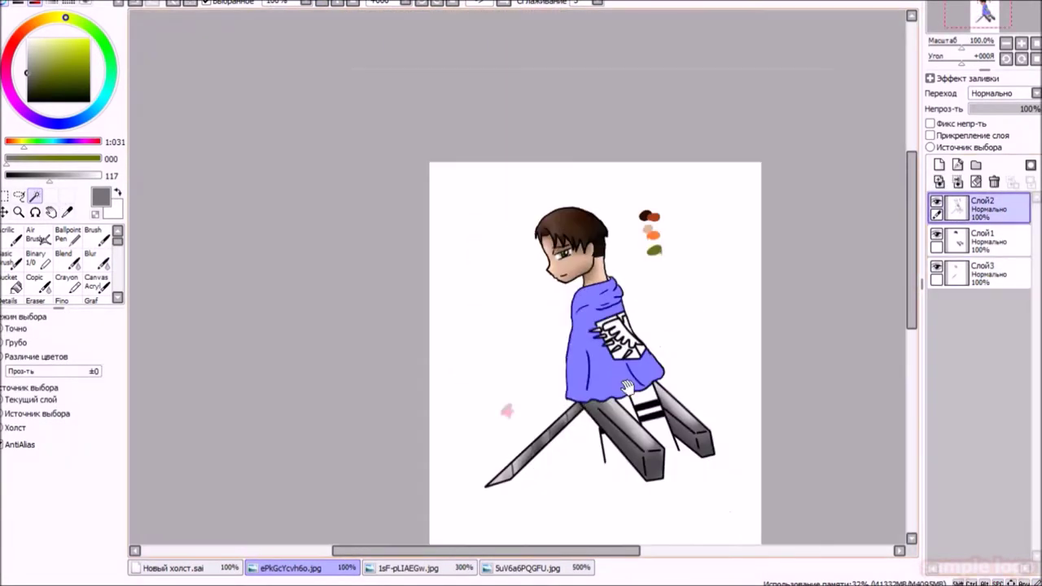
# On layer Слой3, paint the hood and shoulders of the selected hoodie dark green with the Details brush
pyautogui.scroll(4, 605, 410)
pyautogui.moveTo(570, 440); pyautogui.dragTo(521, 359)
pyautogui.scroll(-2, 521, 358)
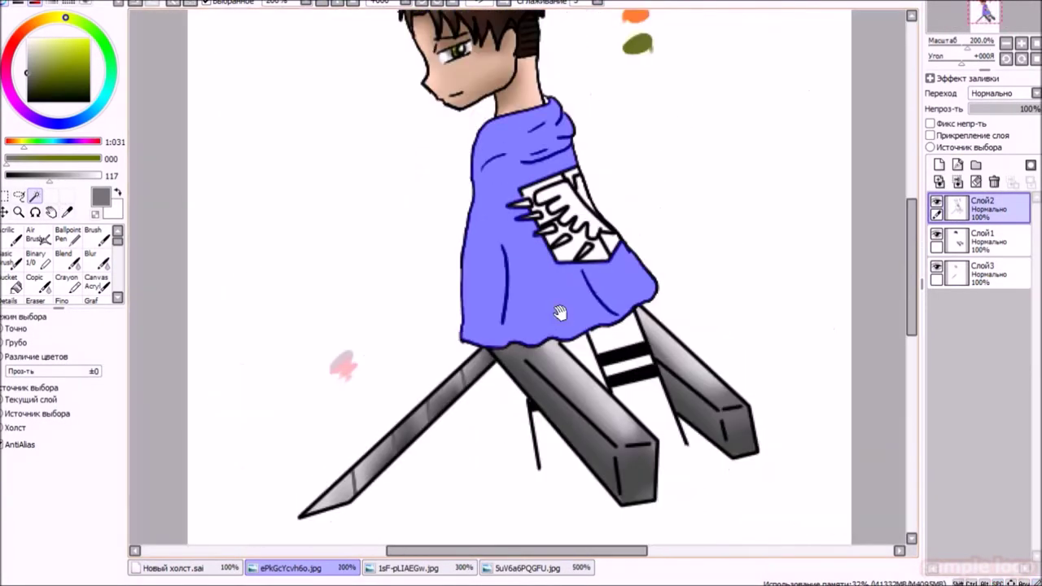
pyautogui.scroll(1, 561, 310)
pyautogui.click(982, 273)
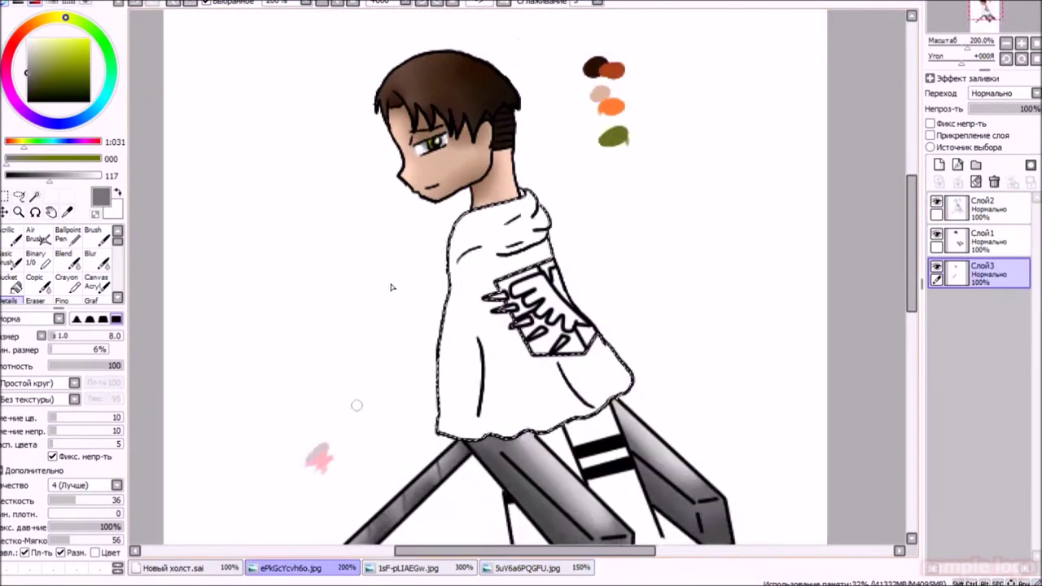
pyautogui.moveTo(96, 65); pyautogui.dragTo(92, 72)
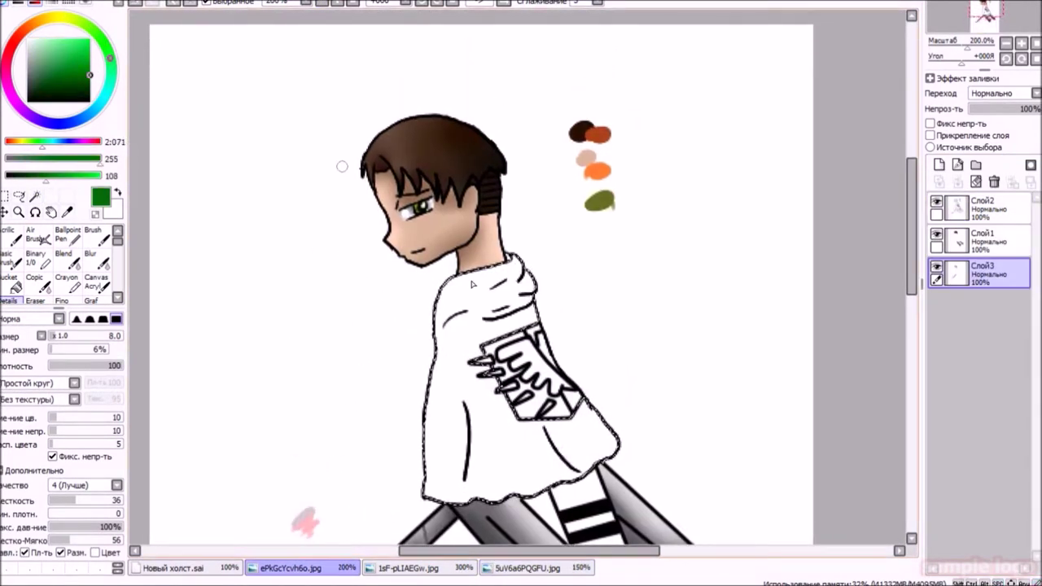
pyautogui.moveTo(444, 308); pyautogui.dragTo(513, 263)
pyautogui.moveTo(481, 324)
pyautogui.mouseDown()
pyautogui.moveTo(402, 316)
pyautogui.moveTo(488, 269)
pyautogui.mouseUp()
pyautogui.moveTo(401, 320)
pyautogui.mouseDown()
pyautogui.moveTo(521, 294)
pyautogui.moveTo(444, 342)
pyautogui.mouseUp()
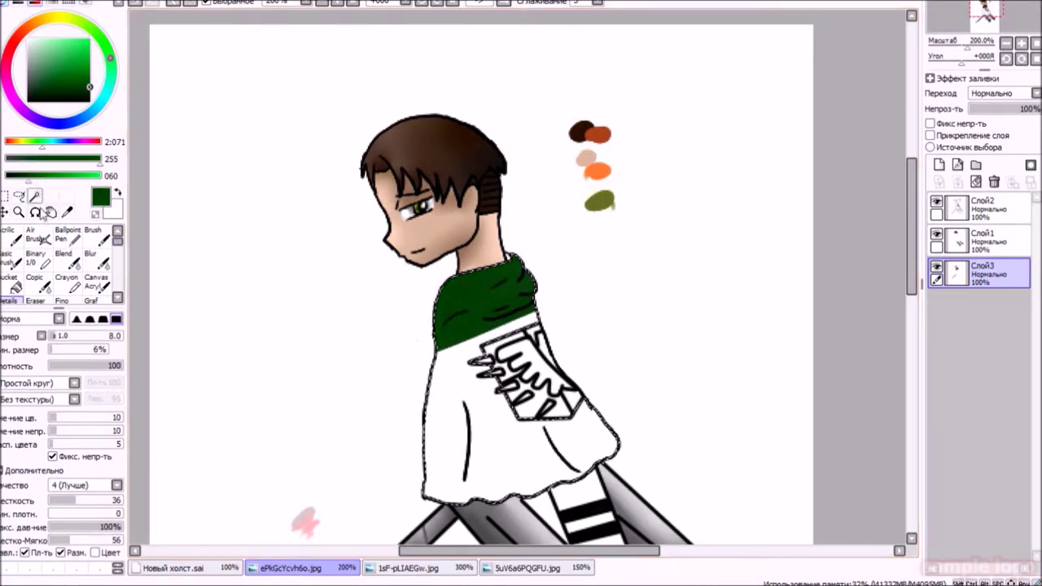
# Fill the rest of the selected hoodie with the same dark green using the Bucket, and return to the Details brush
pyautogui.click(13, 285)
pyautogui.click(489, 423)
pyautogui.click(10, 301)
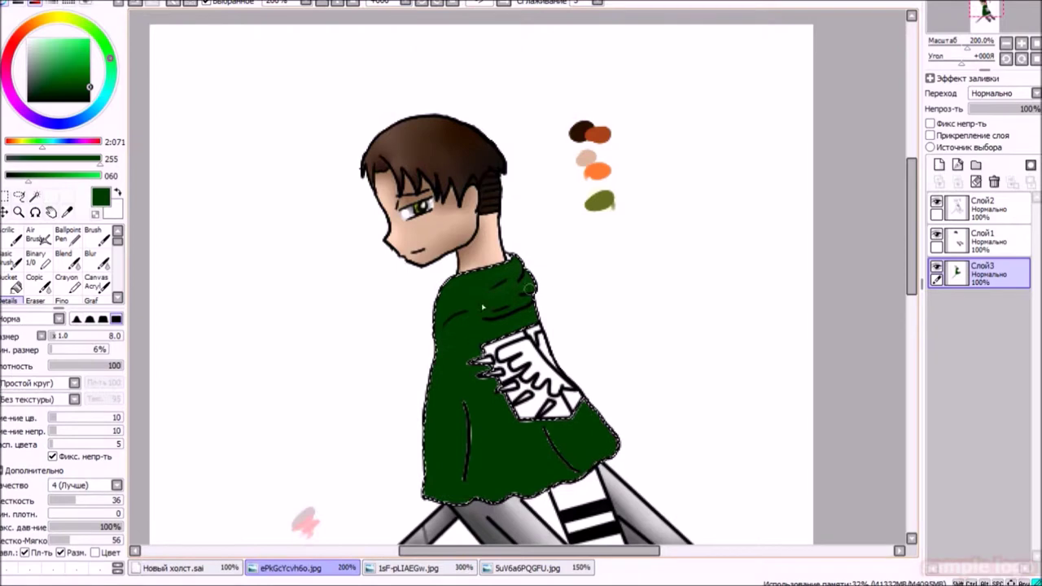
# Paint bright green highlights of brightness 222 along the hoodie's front edge, hood and lower back corner with the Details brush
pyautogui.moveTo(466, 317); pyautogui.dragTo(403, 229)
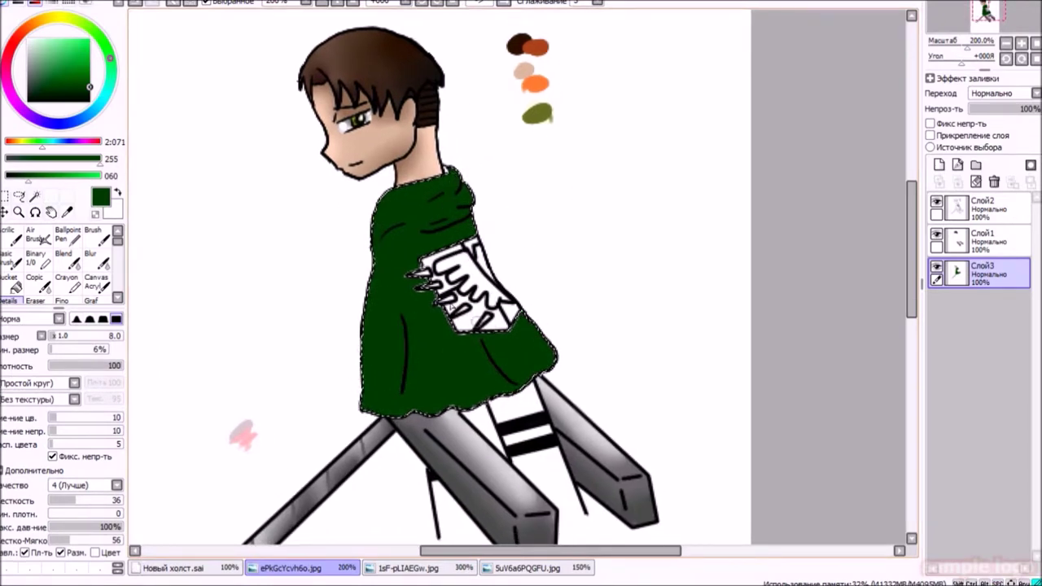
pyautogui.moveTo(69, 176); pyautogui.dragTo(88, 176)
pyautogui.moveTo(378, 259); pyautogui.dragTo(366, 330)
pyautogui.moveTo(374, 411)
pyautogui.mouseDown()
pyautogui.moveTo(381, 214)
pyautogui.moveTo(406, 174)
pyautogui.moveTo(444, 179)
pyautogui.mouseUp()
pyautogui.moveTo(370, 212); pyautogui.dragTo(370, 285)
pyautogui.moveTo(529, 322); pyautogui.dragTo(553, 367)
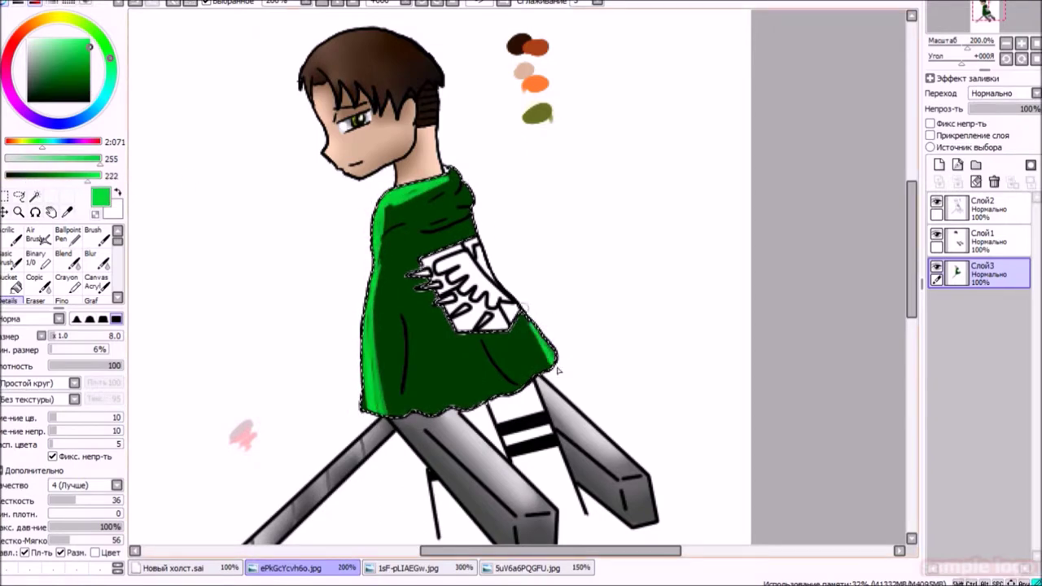
pyautogui.moveTo(477, 240); pyautogui.dragTo(458, 181)
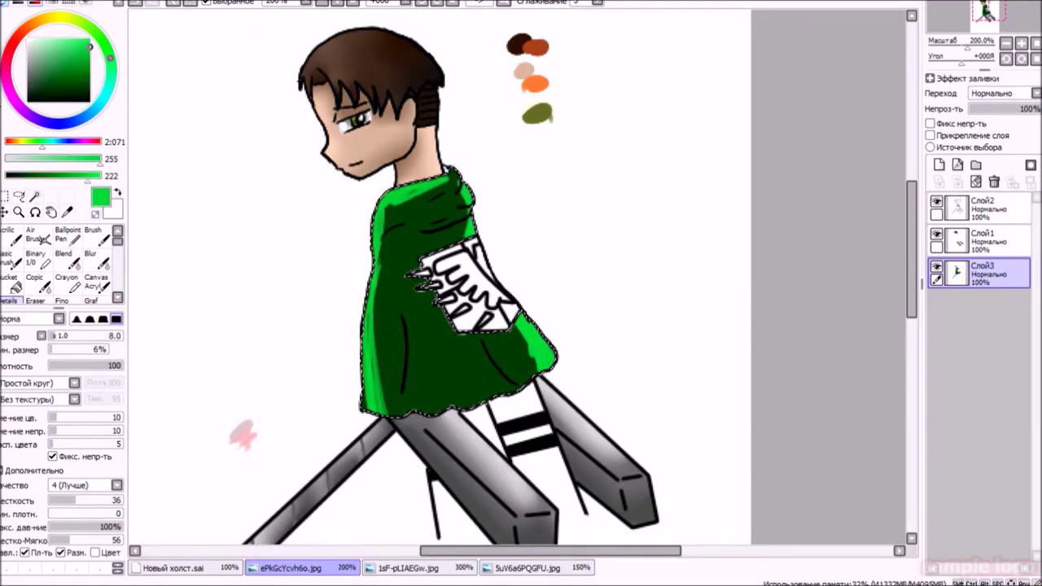
# Add black shadows along the hoodie's folds and beside the emblem, and brighter green highlights of brightness 255 along its edges
pyautogui.keyDown('alt'); pyautogui.click(412, 250); pyautogui.keyUp('alt')
pyautogui.keyDown('alt'); pyautogui.click(402, 359); pyautogui.keyUp('alt')
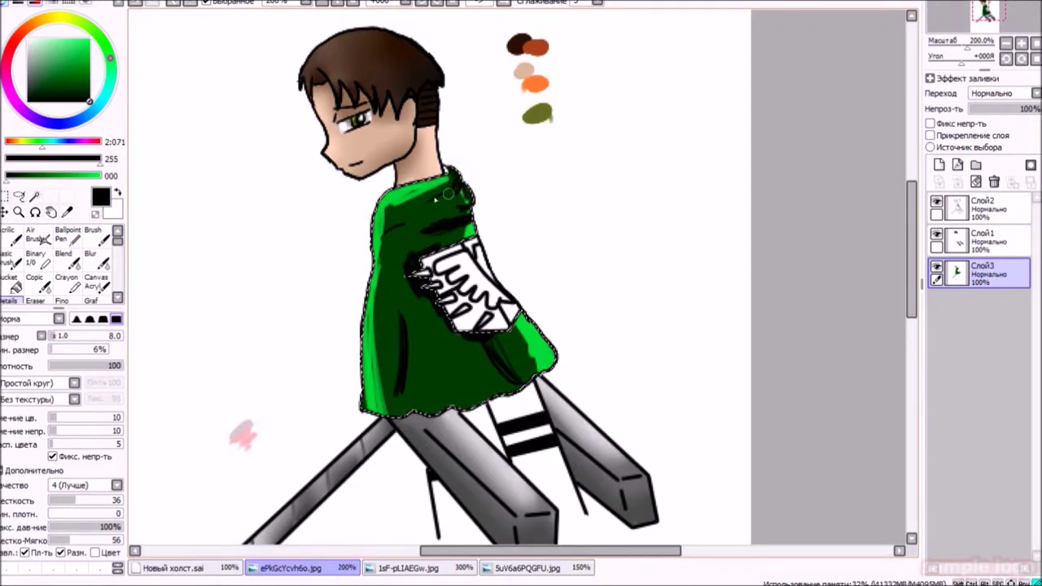
pyautogui.keyDown('alt'); pyautogui.click(377, 277); pyautogui.keyUp('alt')
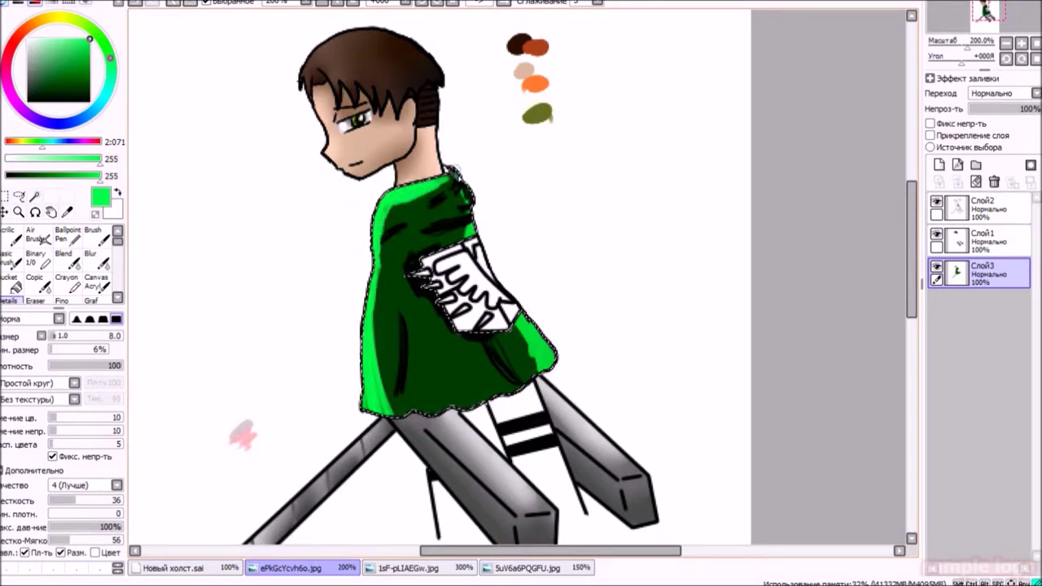
# Blend the hoodie's highlights and shadows with the Blur brush at size 20, and refine them at size 9
pyautogui.press('b')
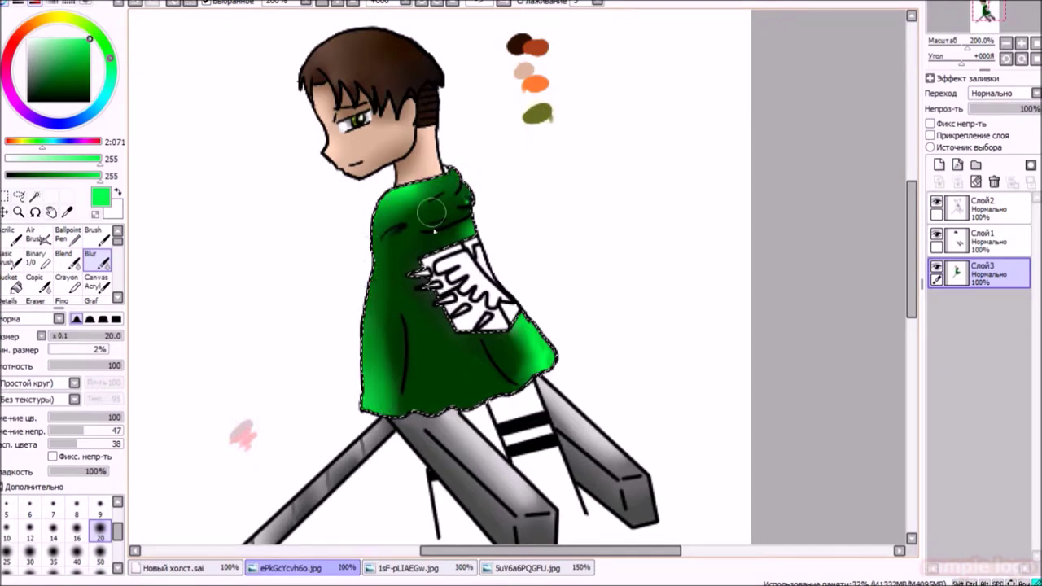
pyautogui.press('[')
pyautogui.press('[')
pyautogui.press('[')
pyautogui.press('[')
pyautogui.press('[')
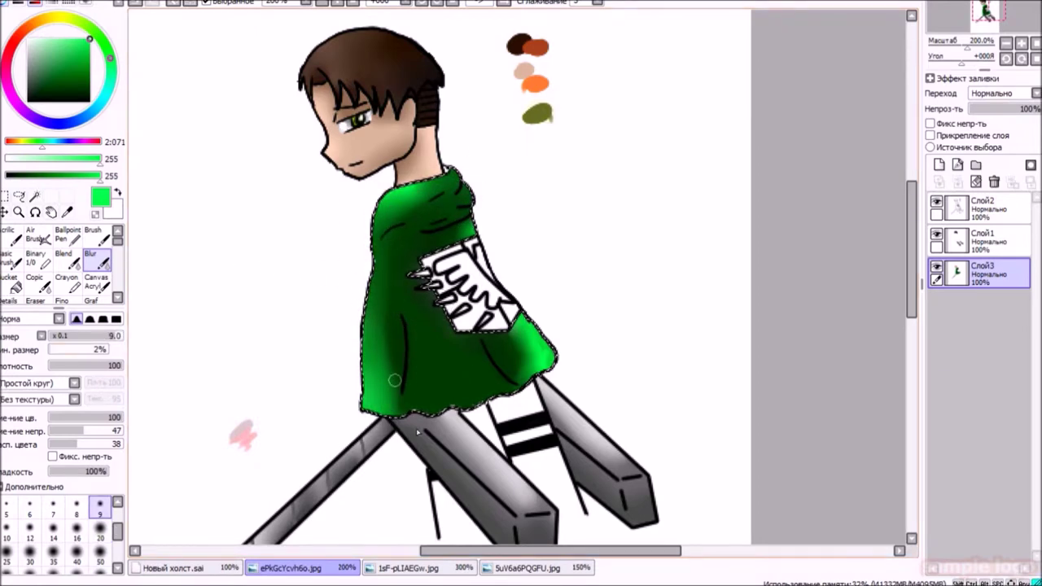
# Tone down the highlights on the hoodie's front and lower back with green of brightness 114, and blend them with the Blur brush
pyautogui.click(8, 300)
pyautogui.click(89, 54)
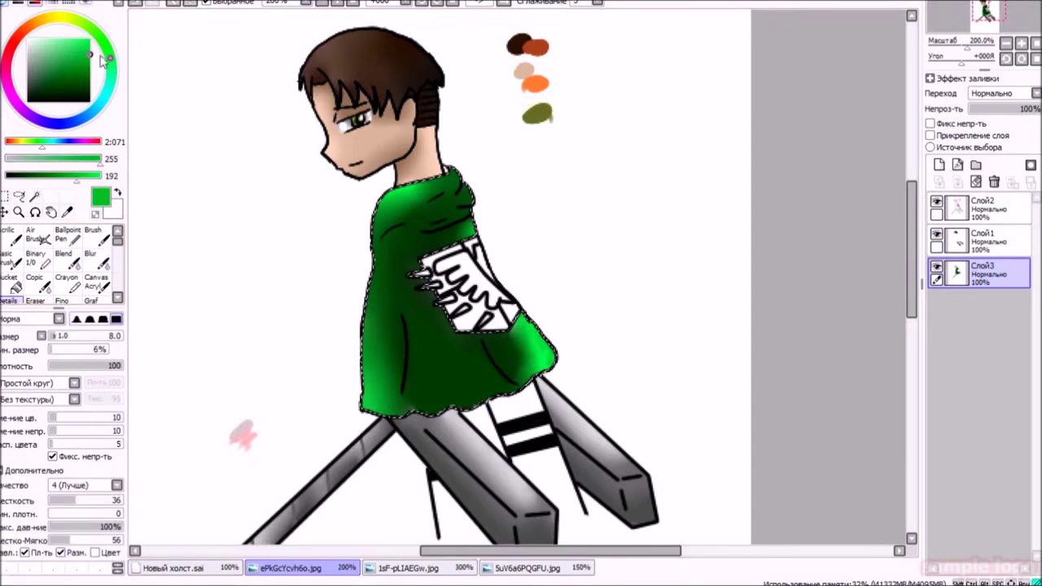
pyautogui.click(89, 73)
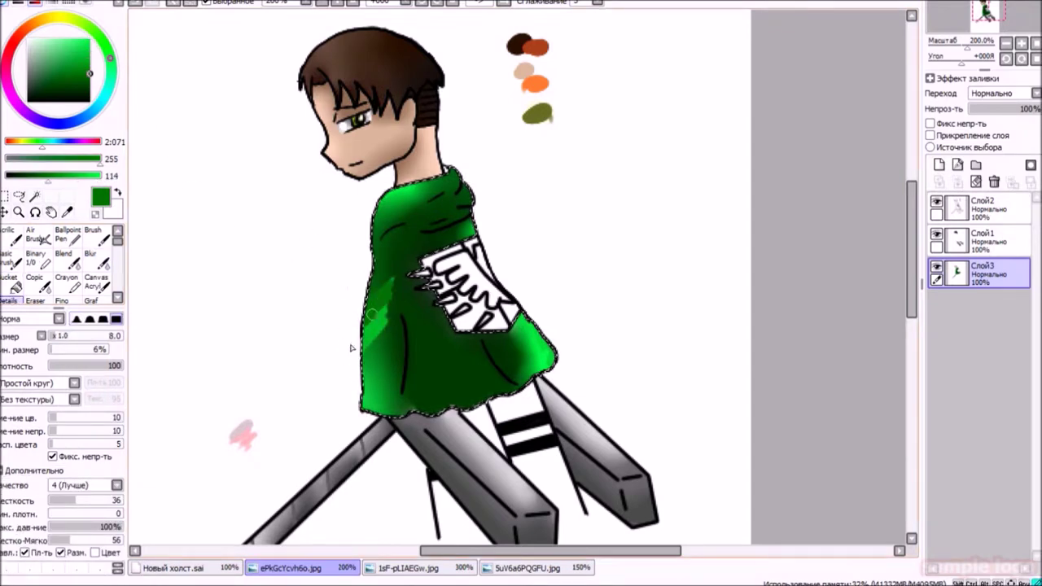
pyautogui.click(90, 259)
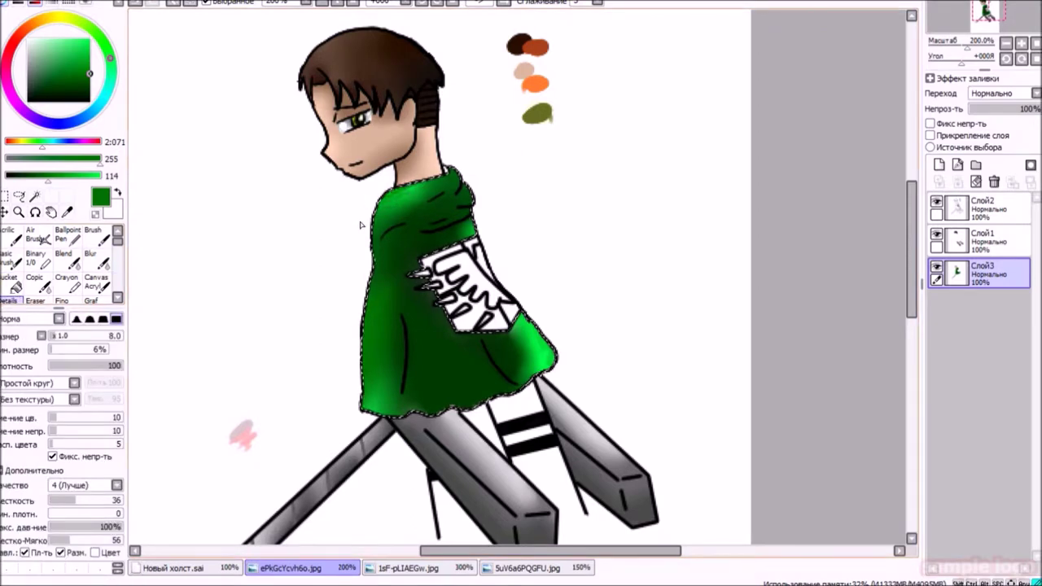
pyautogui.press('b')
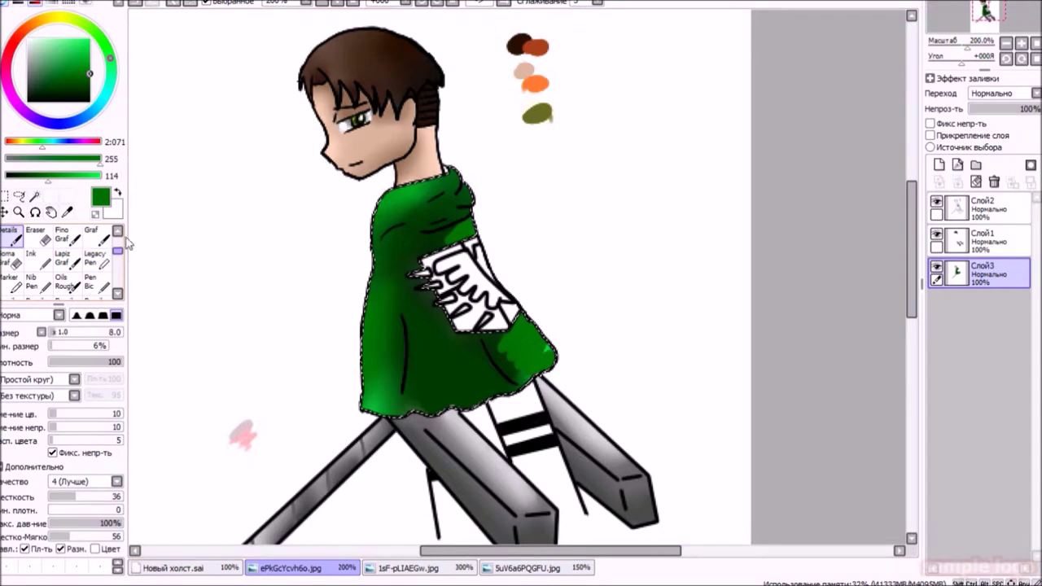
pyautogui.click(90, 259)
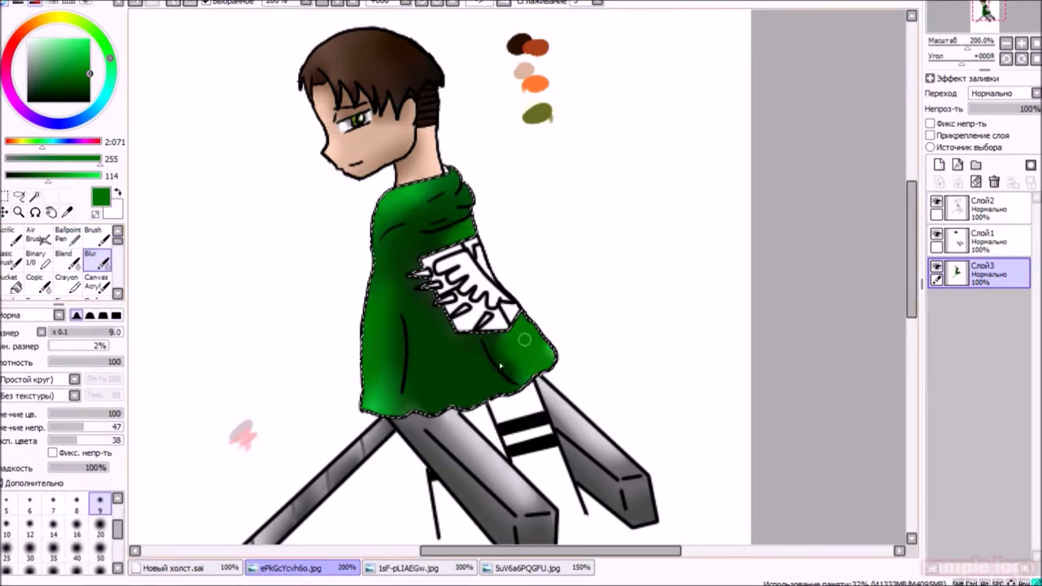
# Shade the hem with green of brightness 33 and the front edge with brightness 87, blur both, and clear the hoodie selection
pyautogui.press('b')
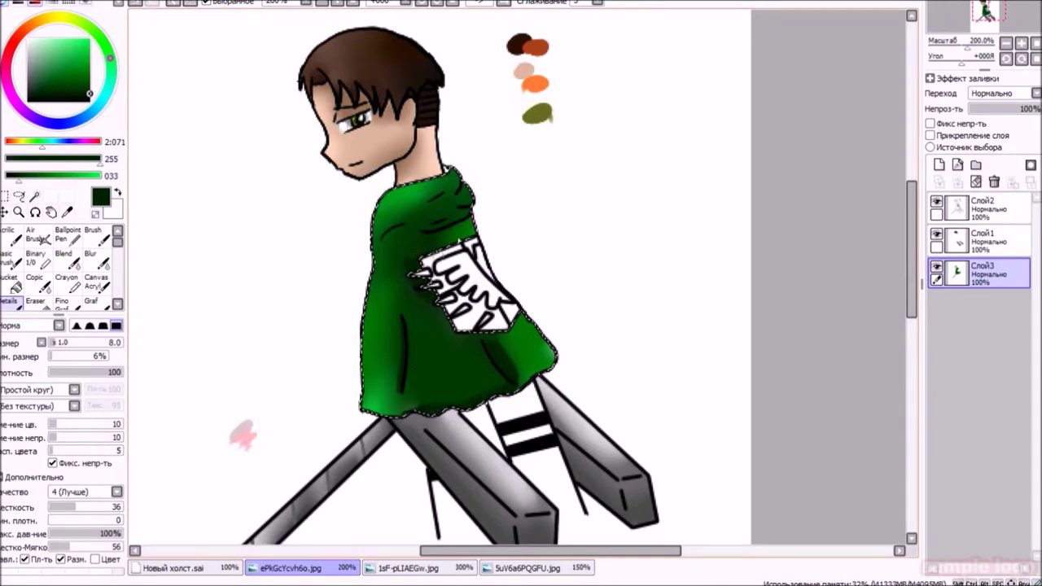
pyautogui.click(98, 259)
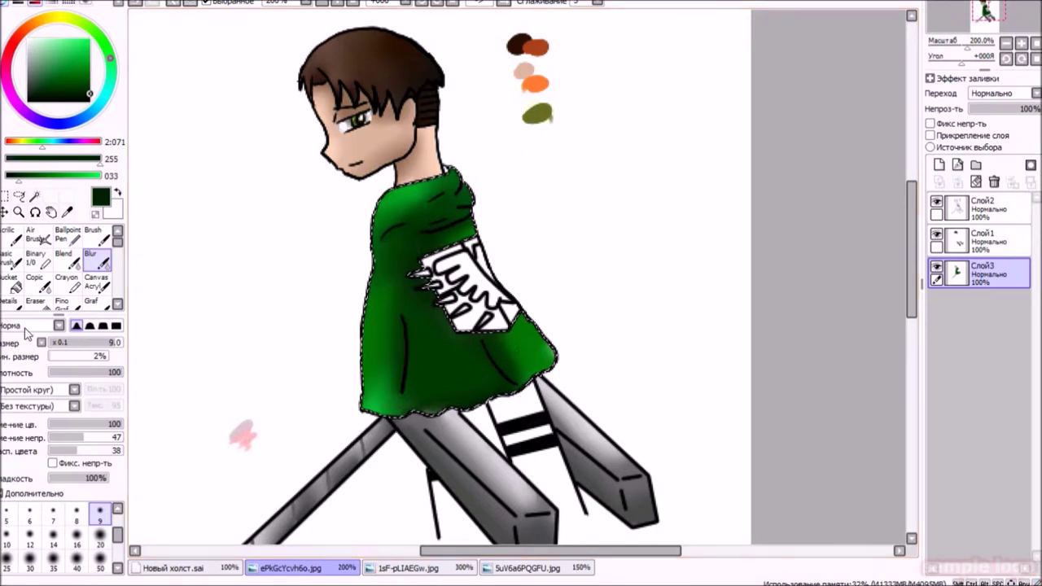
pyautogui.click(9, 301)
pyautogui.moveTo(18, 175)
pyautogui.mouseDown()
pyautogui.moveTo(49, 175)
pyautogui.moveTo(38, 175)
pyautogui.mouseUp()
pyautogui.moveTo(376, 319); pyautogui.dragTo(403, 408)
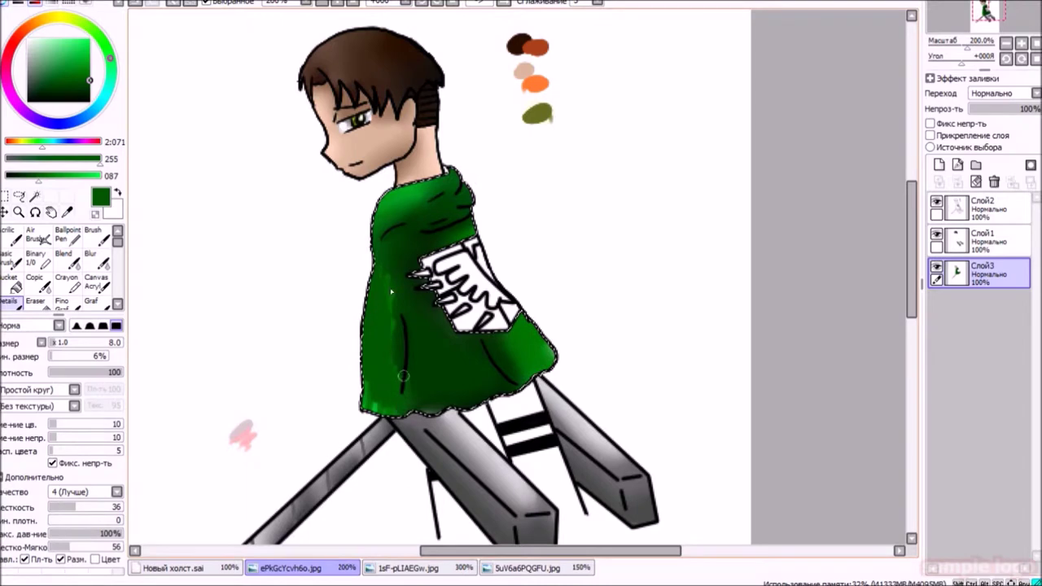
pyautogui.click(99, 266)
pyautogui.moveTo(355, 292)
pyautogui.mouseDown()
pyautogui.moveTo(444, 192)
pyautogui.moveTo(390, 220)
pyautogui.moveTo(418, 171)
pyautogui.mouseUp()
pyautogui.hotkey('ctrl', 'd')
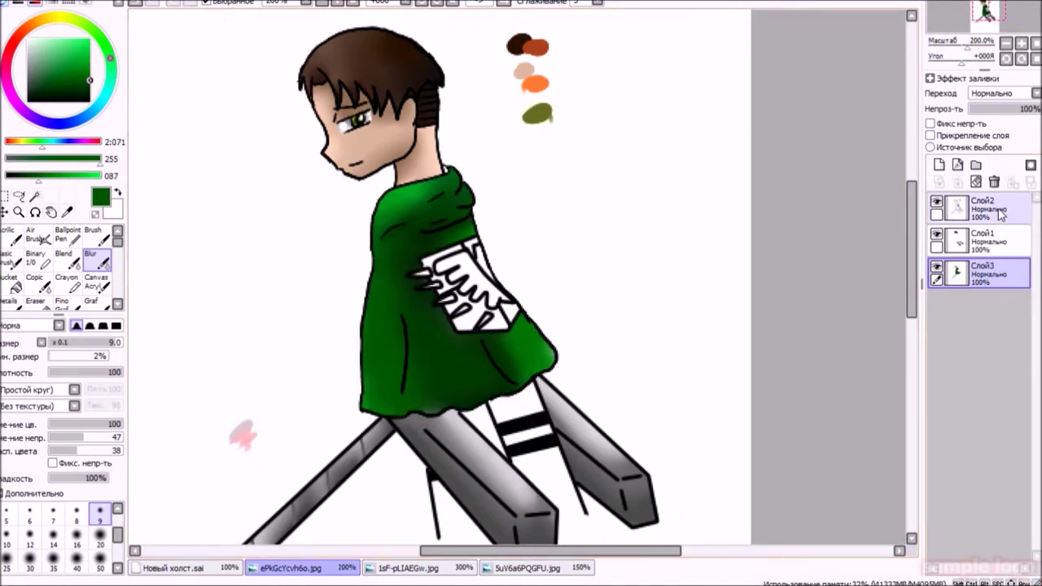
# On layer Слой2, select the upper strip of the wing emblem's background with the Magic Wand
pyautogui.click(1003, 213)
pyautogui.click(34, 196)
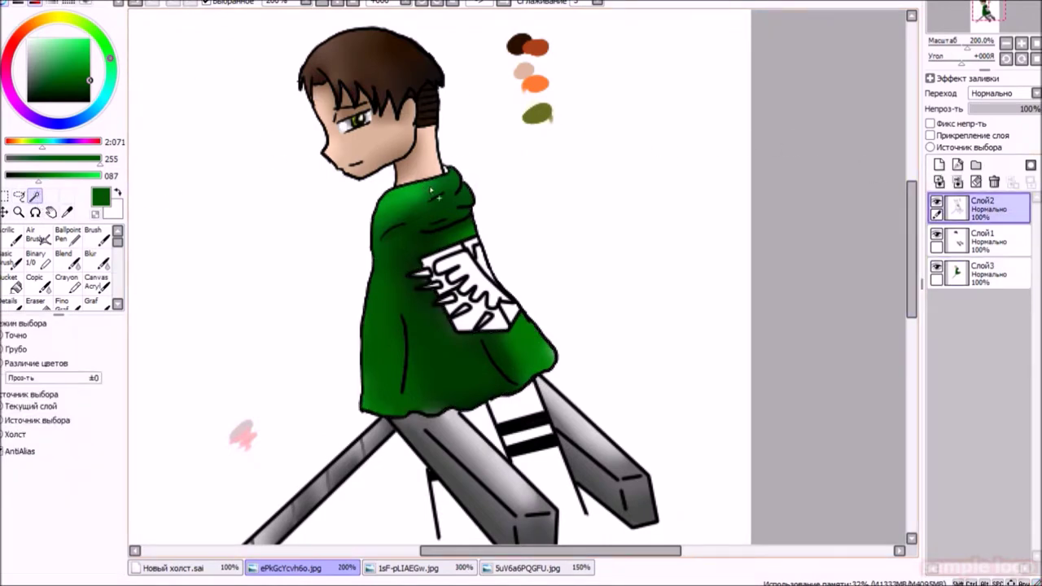
pyautogui.scroll(2, 450, 248)
pyautogui.click(448, 250)
# Switch to Chrome, examine the reference picture of the caped character, and return to the drawing
pyautogui.moveTo(232, 585)
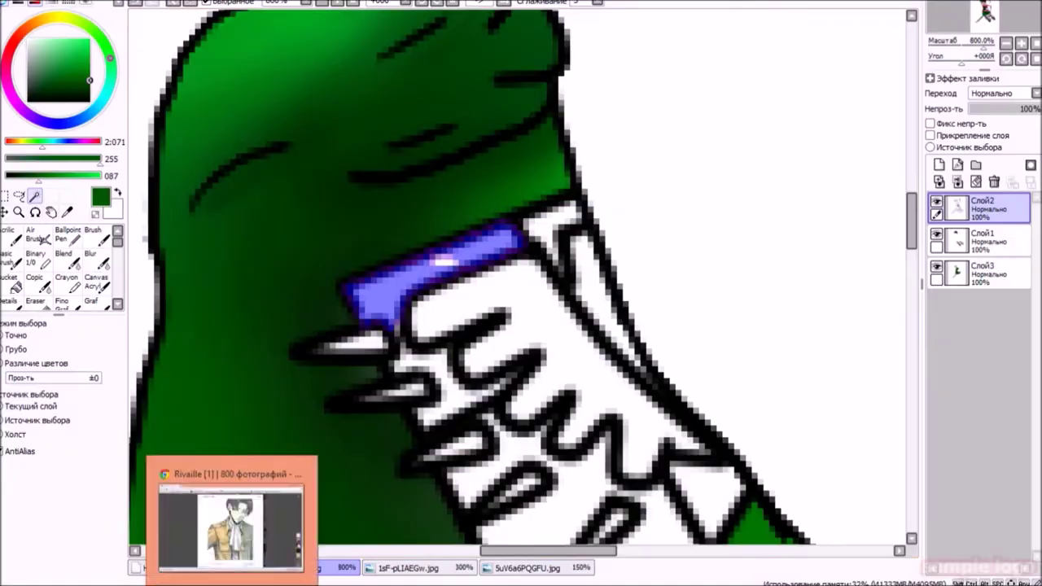
pyautogui.click(232, 526)
pyautogui.click(938, 356)
pyautogui.click(823, 320)
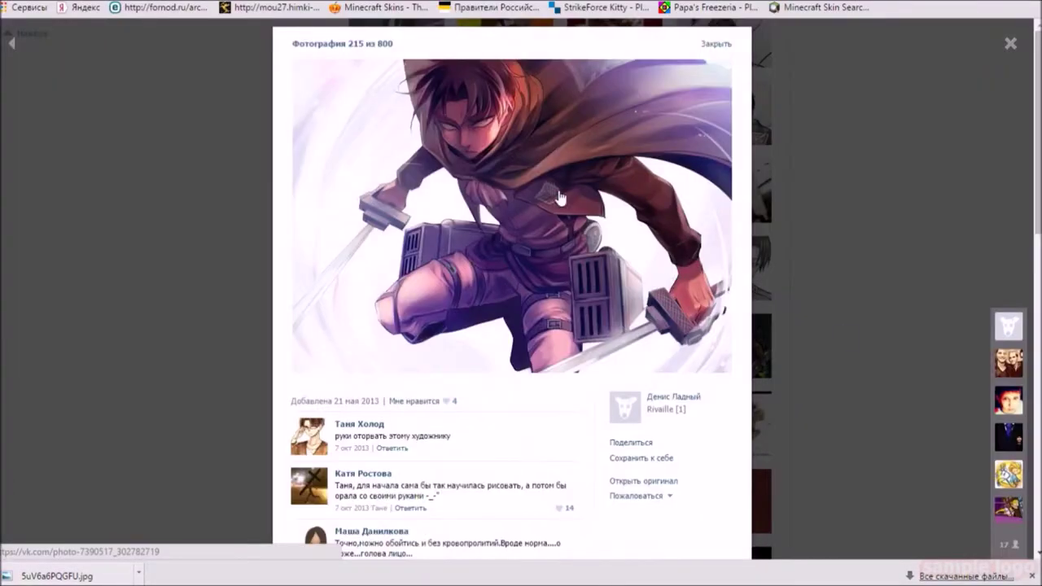
pyautogui.hotkey('alt', 'Tab')
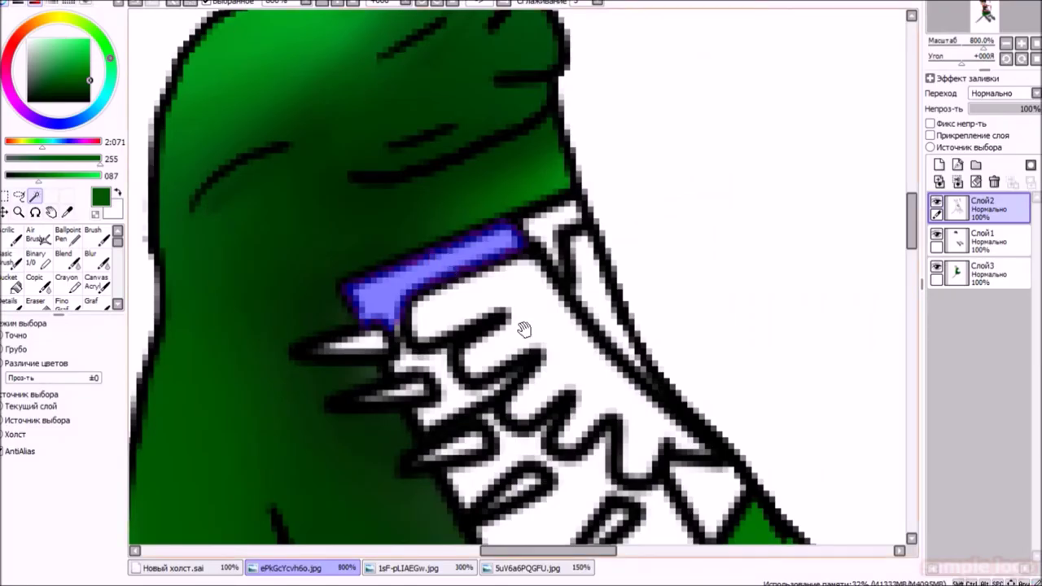
# Add the background gaps between the wing emblem's feathers to the Magic Wand selection
pyautogui.moveTo(524, 329); pyautogui.dragTo(467, 256)
pyautogui.keyDown('shift'); pyautogui.click(340, 293); pyautogui.keyUp('shift')
pyautogui.moveTo(401, 314); pyautogui.dragTo(384, 288)
pyautogui.keyDown('shift'); pyautogui.click(426, 287); pyautogui.keyUp('shift')
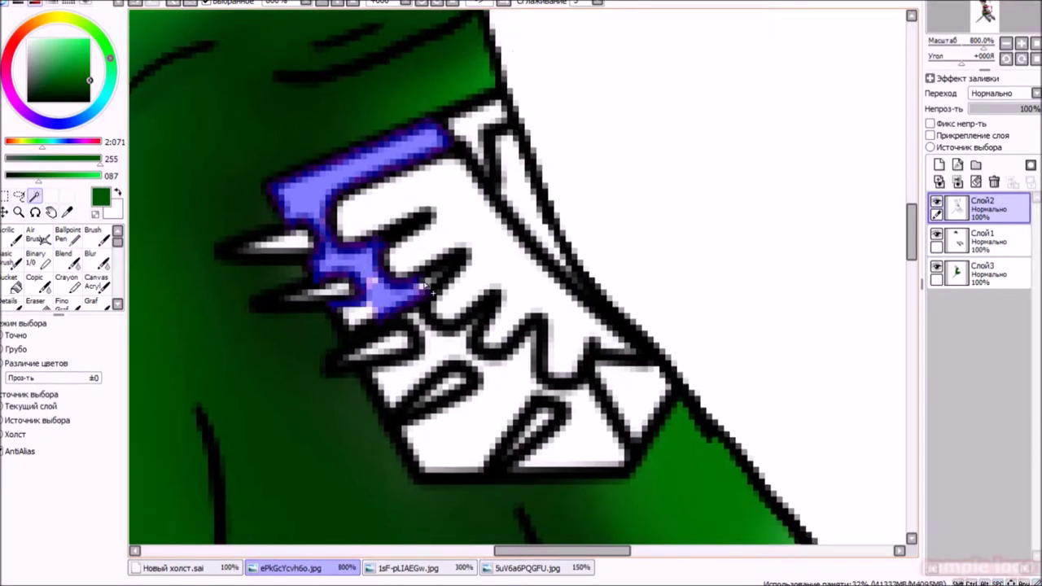
pyautogui.keyDown('shift'); pyautogui.click(422, 325); pyautogui.keyUp('shift')
pyautogui.keyDown('shift'); pyautogui.click(407, 366); pyautogui.keyUp('shift')
pyautogui.moveTo(407, 366); pyautogui.dragTo(402, 330)
# Add the emblem's remaining lower background areas and its upper corner to the selection with the Sel Pen at size 3
pyautogui.click(118, 304)
pyautogui.press('s')
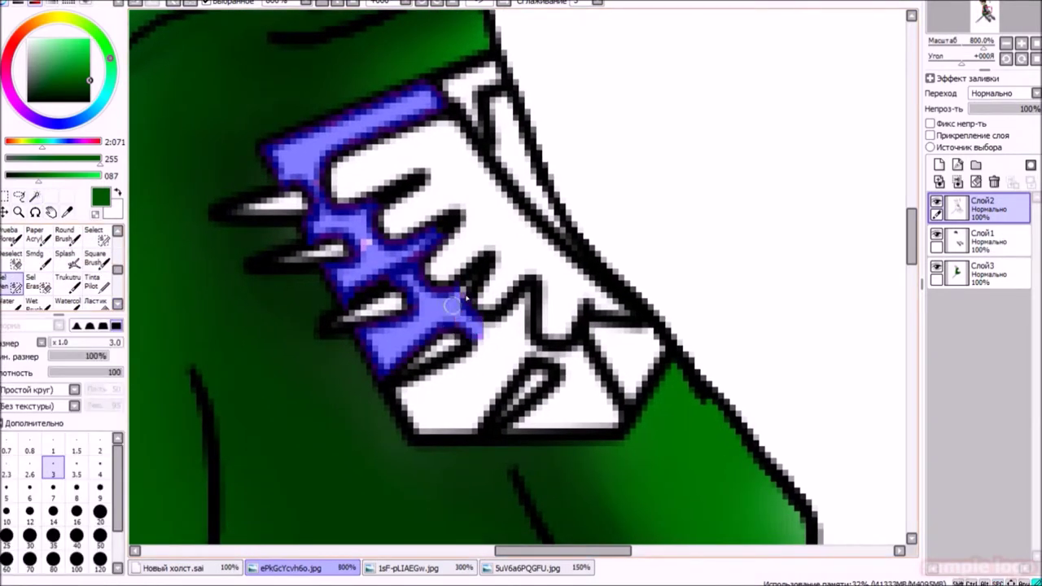
pyautogui.moveTo(519, 310)
pyautogui.mouseDown()
pyautogui.moveTo(503, 378)
pyautogui.moveTo(440, 425)
pyautogui.moveTo(405, 389)
pyautogui.moveTo(485, 351)
pyautogui.moveTo(417, 401)
pyautogui.moveTo(433, 418)
pyautogui.moveTo(474, 422)
pyautogui.moveTo(462, 413)
pyautogui.moveTo(475, 389)
pyautogui.moveTo(573, 349)
pyautogui.moveTo(600, 403)
pyautogui.moveTo(584, 435)
pyautogui.moveTo(556, 408)
pyautogui.moveTo(557, 386)
pyautogui.moveTo(567, 418)
pyautogui.mouseUp()
pyautogui.moveTo(619, 353)
pyautogui.mouseDown()
pyautogui.moveTo(645, 360)
pyautogui.moveTo(636, 366)
pyautogui.moveTo(606, 333)
pyautogui.mouseUp()
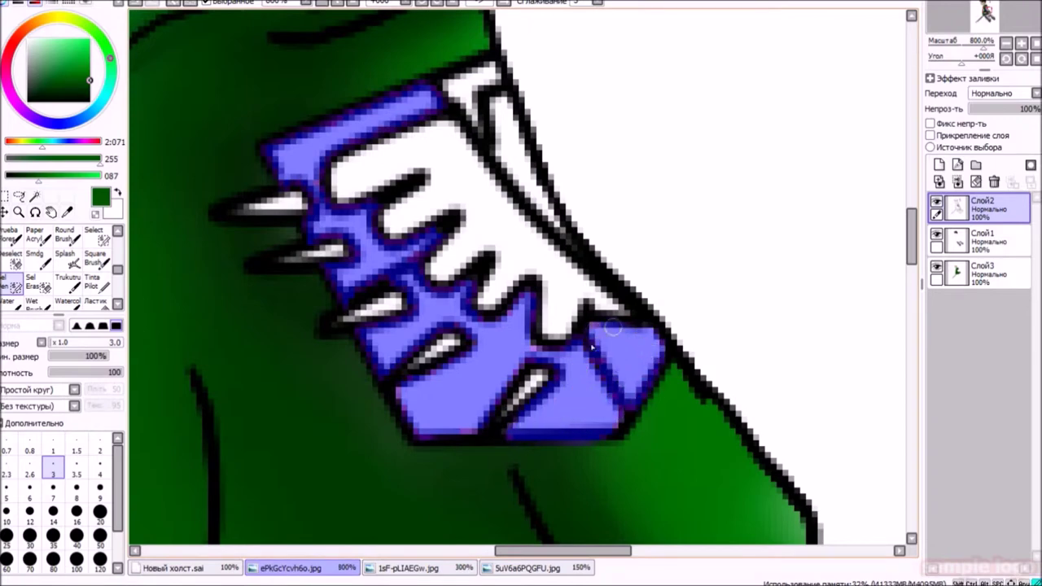
pyautogui.moveTo(472, 114)
pyautogui.mouseDown()
pyautogui.moveTo(450, 80)
pyautogui.moveTo(488, 79)
pyautogui.mouseUp()
# Check the reference picture in Chrome, and paint the selected emblem background light grey on layer Слой1 with the Details brush
pyautogui.hotkey('alt', 'Tab')
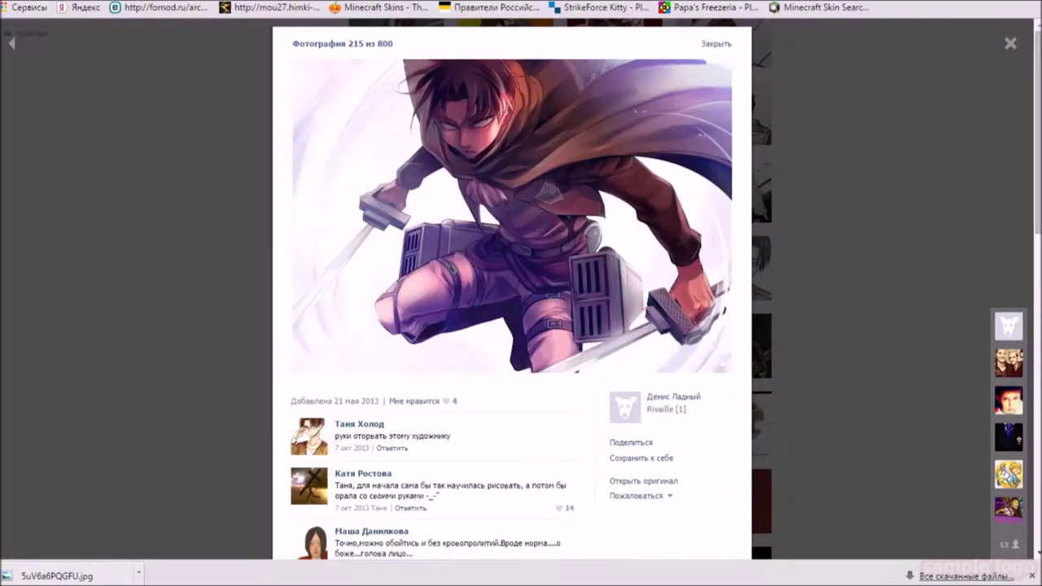
pyautogui.hotkey('alt', 'Tab')
pyautogui.scroll(5, 27, 306)
pyautogui.click(11, 302)
pyautogui.moveTo(380, 104)
pyautogui.mouseDown()
pyautogui.moveTo(521, 120)
pyautogui.moveTo(533, 208)
pyautogui.moveTo(515, 265)
pyautogui.moveTo(648, 366)
pyautogui.moveTo(621, 308)
pyautogui.mouseUp()
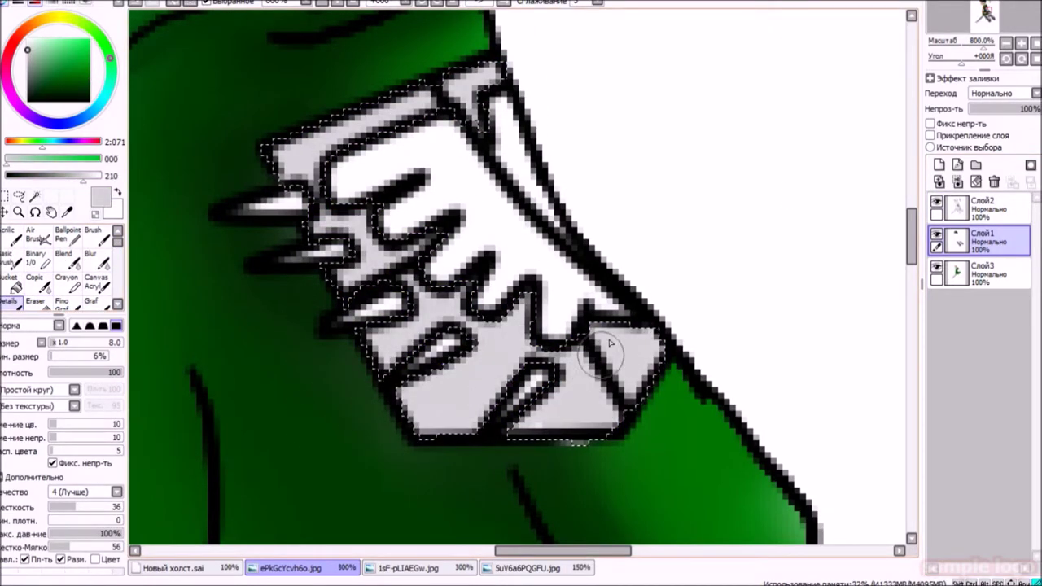
# Shade the emblem background with grey of brightness 105, add a white highlight on its upper strip, and soften with the Blur brush
pyautogui.moveTo(83, 176); pyautogui.dragTo(45, 176)
pyautogui.moveTo(273, 151)
pyautogui.mouseDown()
pyautogui.moveTo(315, 130)
pyautogui.moveTo(448, 82)
pyautogui.moveTo(477, 112)
pyautogui.moveTo(368, 137)
pyautogui.moveTo(338, 161)
pyautogui.moveTo(424, 281)
pyautogui.moveTo(501, 318)
pyautogui.moveTo(528, 294)
pyautogui.moveTo(606, 349)
pyautogui.moveTo(663, 334)
pyautogui.moveTo(558, 389)
pyautogui.moveTo(558, 366)
pyautogui.moveTo(454, 385)
pyautogui.moveTo(500, 330)
pyautogui.moveTo(436, 285)
pyautogui.moveTo(356, 334)
pyautogui.moveTo(342, 229)
pyautogui.mouseUp()
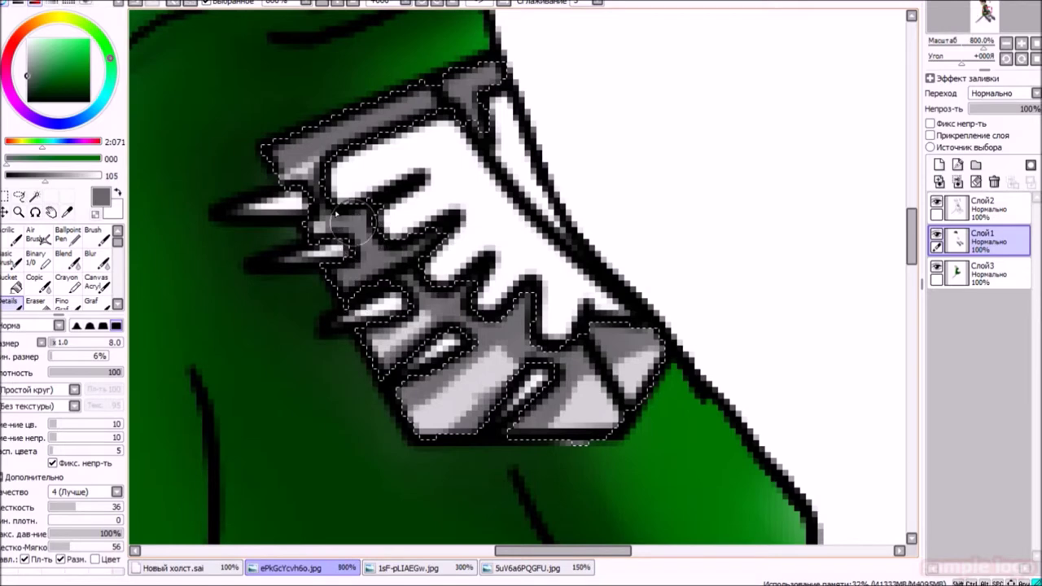
pyautogui.click(96, 259)
pyautogui.moveTo(301, 176)
pyautogui.mouseDown()
pyautogui.moveTo(366, 257)
pyautogui.moveTo(391, 342)
pyautogui.moveTo(547, 405)
pyautogui.mouseUp()
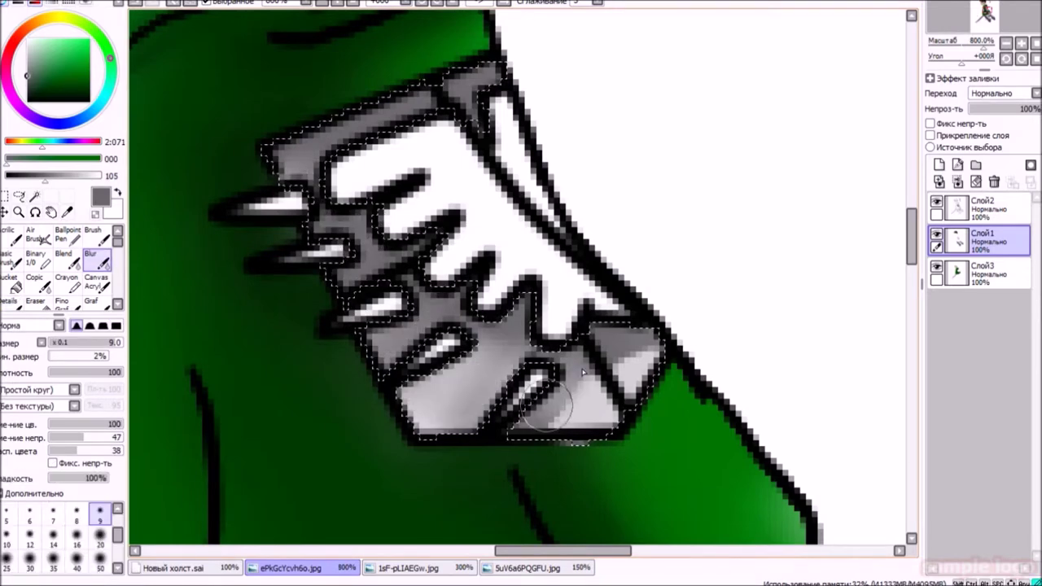
pyautogui.keyDown('alt'); pyautogui.click(370, 130); pyautogui.keyUp('alt')
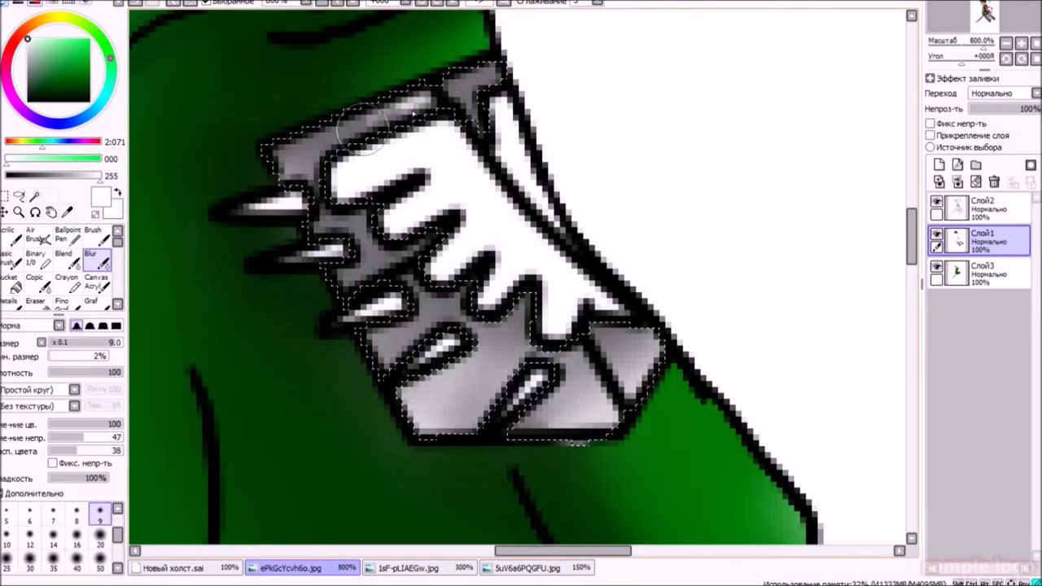
# Erase the grey spill beneath the emblem's lower edge with the Eraser at size 2, and clear the selection
pyautogui.press('e')
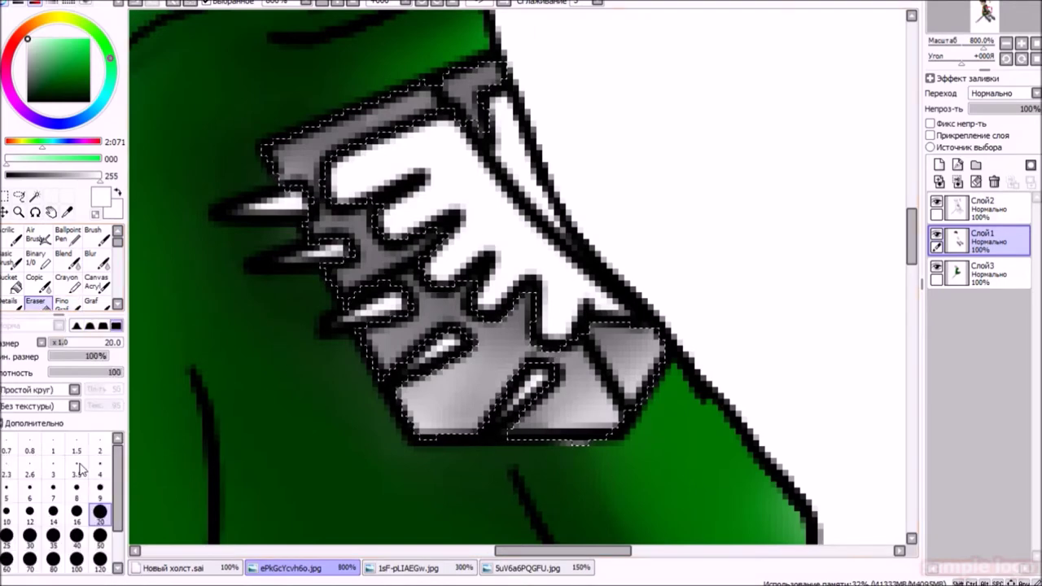
pyautogui.click(101, 445)
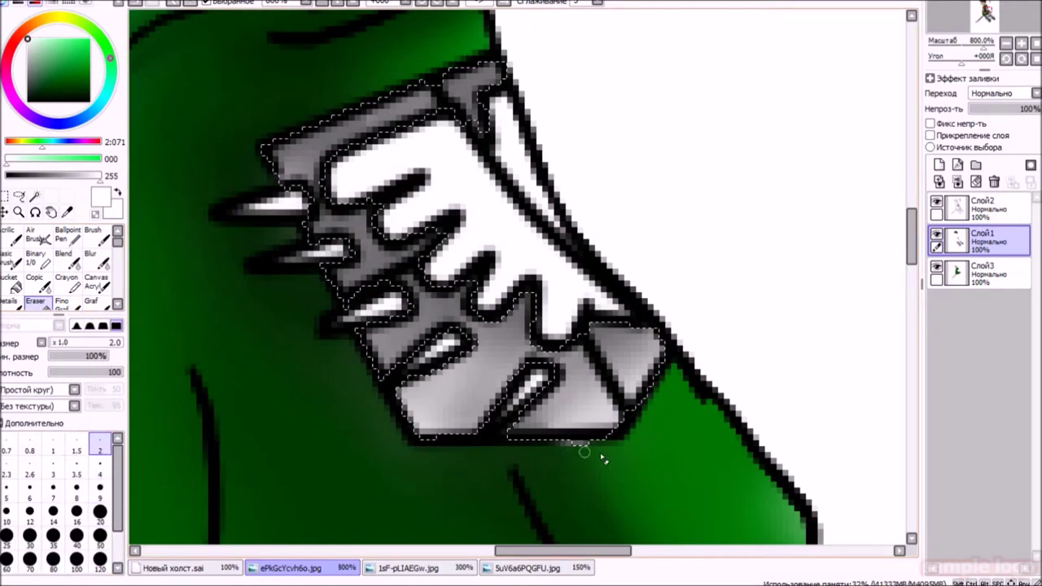
pyautogui.click(181, 3)
# Select the emblem's large wing and loose feathers from layer Слой2 with the Magic Wand, completing the edges with the Sel Pen at size 3
pyautogui.click(978, 208)
pyautogui.press('w')
pyautogui.click(323, 181)
pyautogui.click(268, 202)
pyautogui.scroll(-5, 73, 269)
pyautogui.click(14, 239)
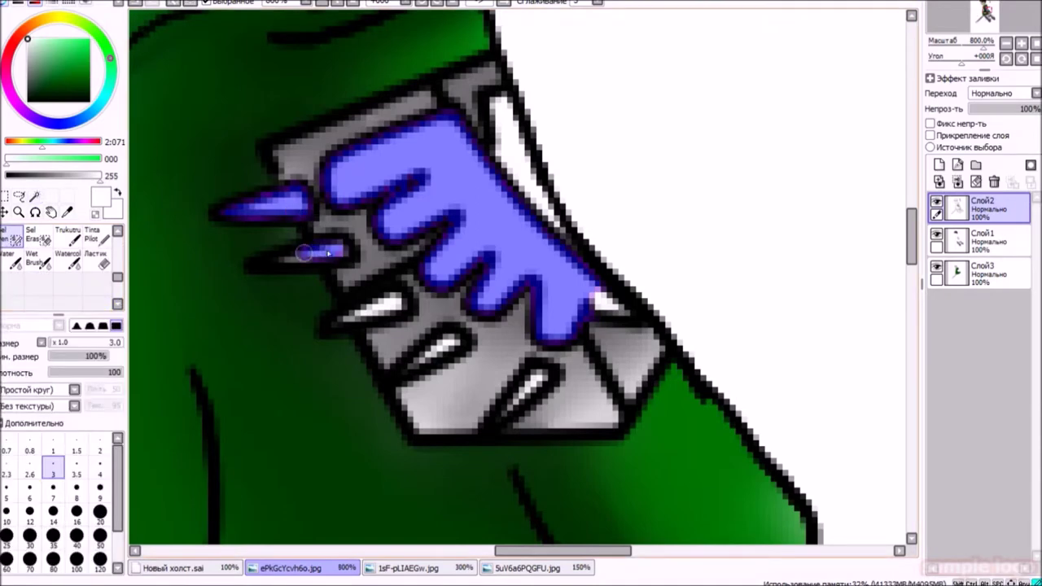
pyautogui.moveTo(398, 300); pyautogui.dragTo(346, 319)
pyautogui.moveTo(460, 336); pyautogui.dragTo(416, 363)
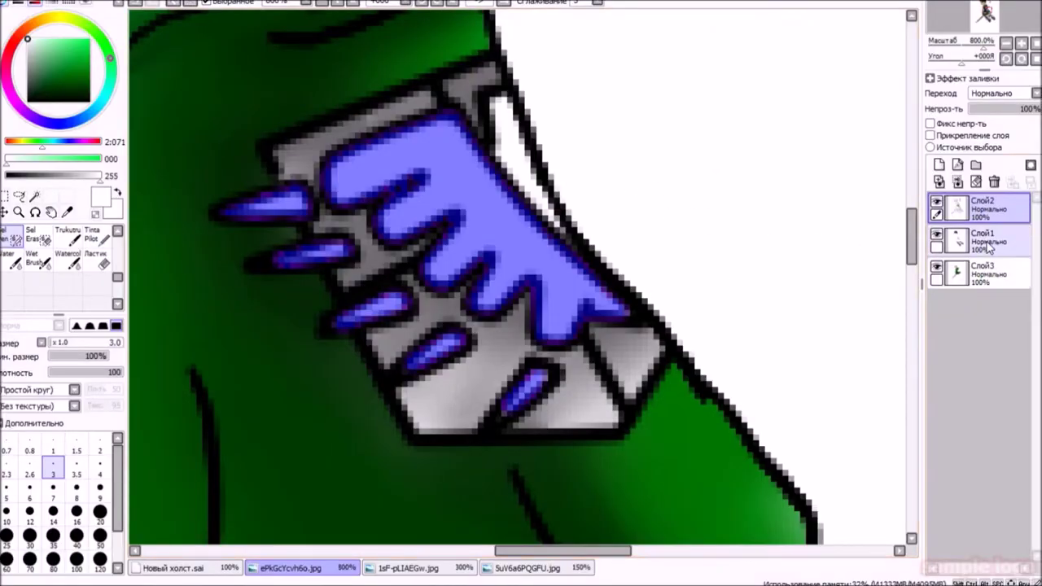
# Paint the selected wing and feathers near-black on layer Слой3 with the Details brush, and blend dark grey along the wing with Blur
pyautogui.click(985, 273)
pyautogui.scroll(3, 57, 261)
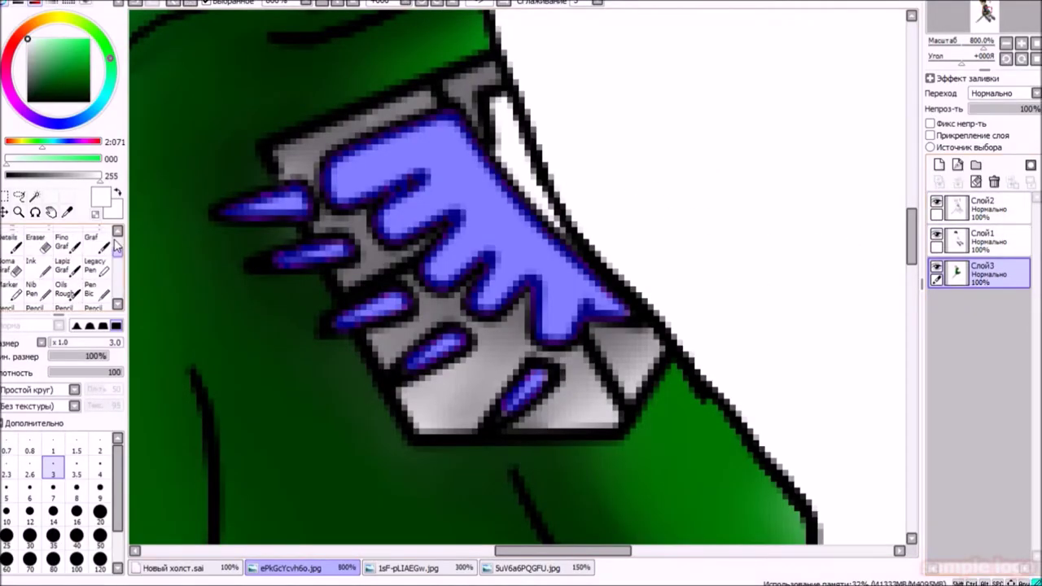
pyautogui.click(11, 303)
pyautogui.moveTo(387, 99)
pyautogui.mouseDown()
pyautogui.moveTo(269, 207)
pyautogui.moveTo(240, 309)
pyautogui.moveTo(342, 354)
pyautogui.moveTo(570, 383)
pyautogui.mouseUp()
pyautogui.moveTo(37, 88); pyautogui.dragTo(27, 92)
pyautogui.moveTo(442, 120); pyautogui.dragTo(554, 256)
pyautogui.click(96, 259)
pyautogui.moveTo(421, 210); pyautogui.dragTo(570, 321)
# Add a grey highlight of brightness 72 along the wing's outer edge, soften it with Blur, and clear the selection
pyautogui.click(10, 301)
pyautogui.moveTo(435, 122)
pyautogui.mouseDown()
pyautogui.moveTo(407, 204)
pyautogui.moveTo(494, 278)
pyautogui.moveTo(456, 219)
pyautogui.moveTo(449, 132)
pyautogui.mouseUp()
pyautogui.press('b')
pyautogui.click(9, 301)
pyautogui.moveTo(19, 175); pyautogui.dragTo(33, 175)
pyautogui.moveTo(440, 123); pyautogui.dragTo(606, 313)
pyautogui.press('b')
pyautogui.moveTo(330, 130); pyautogui.dragTo(603, 326)
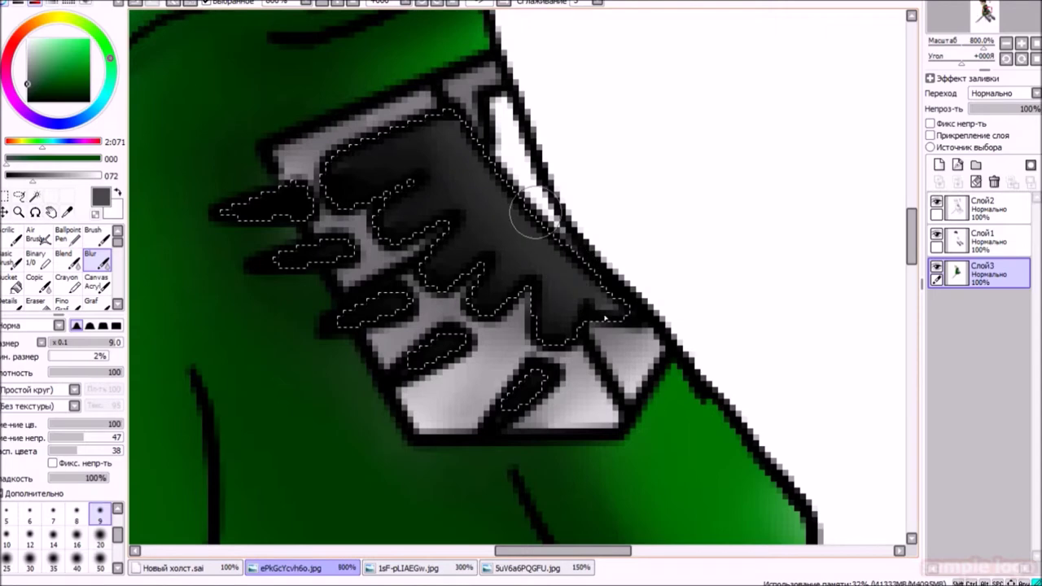
pyautogui.hotkey('ctrl', 'd')
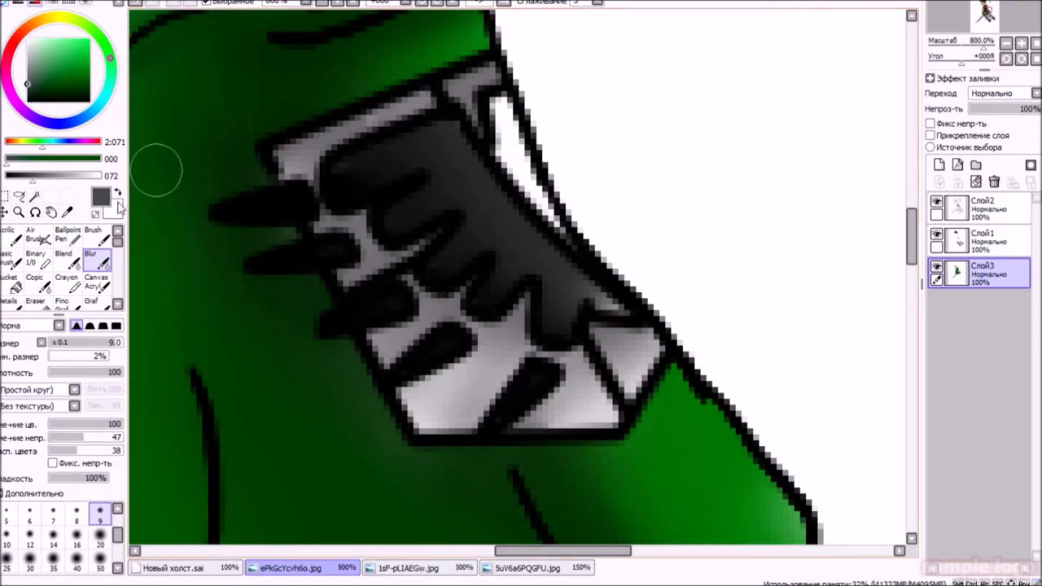
# Select the white strip beside the emblem and the small gap behind the neck from layer Слой2 with the Magic Wand
pyautogui.press('d')
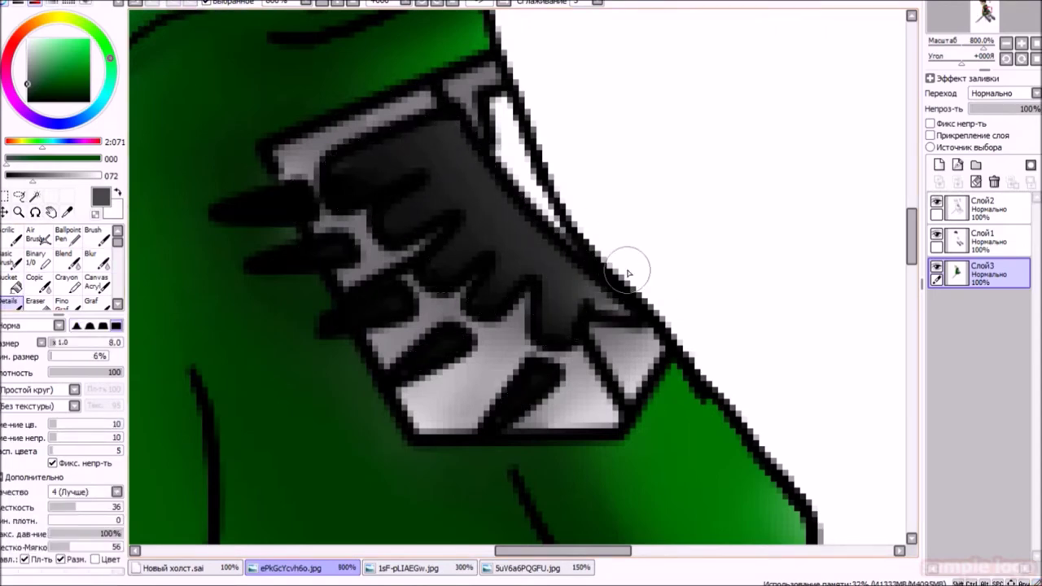
pyautogui.click(337, 6)
pyautogui.click(337, 7)
pyautogui.click(965, 241)
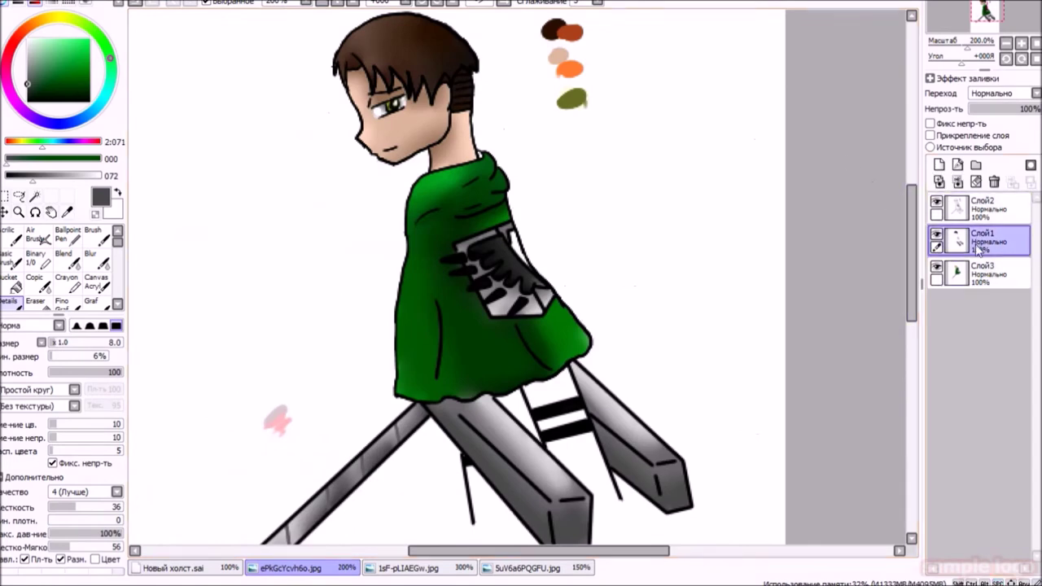
pyautogui.click(965, 207)
pyautogui.press('w')
pyautogui.scroll(5, 513, 235)
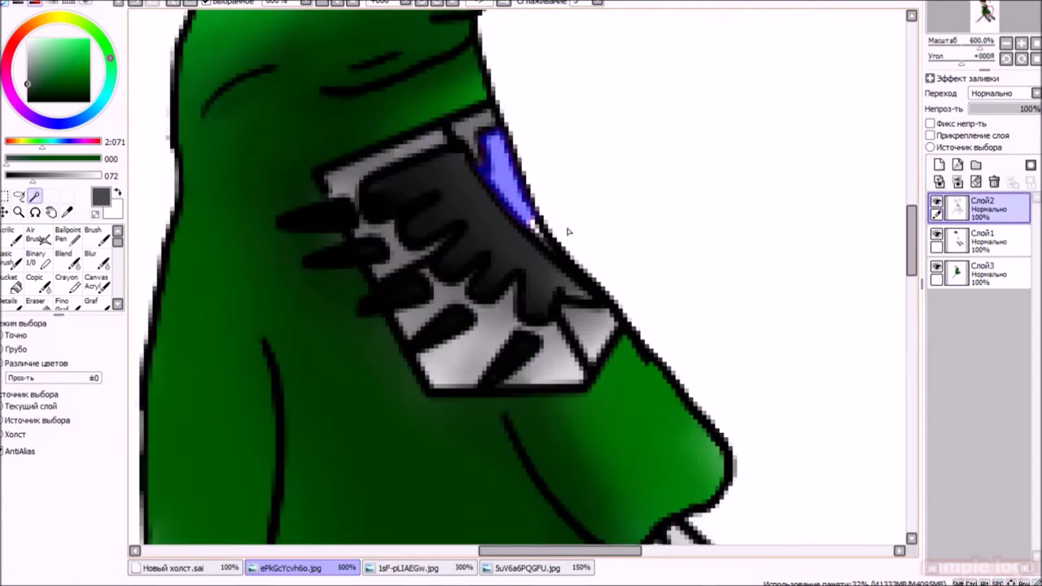
pyautogui.scroll(-5, 523, 298)
pyautogui.scroll(3, 583, 283)
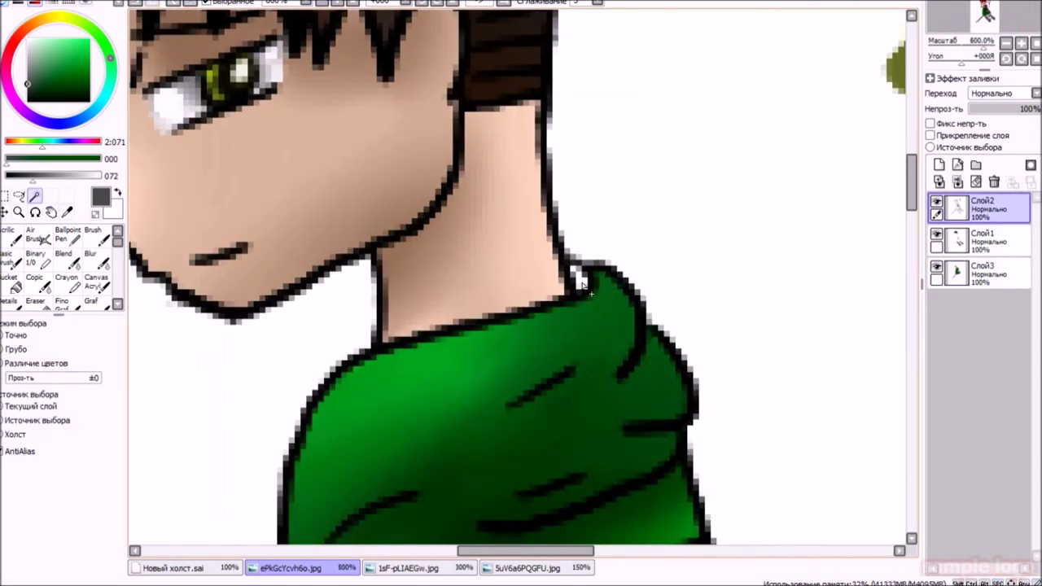
pyautogui.scroll(-3, 573, 271)
# Add the white leg areas between and beside the sheaths, including the gaps around the black straps, to the selection
pyautogui.moveTo(488, 456); pyautogui.dragTo(484, 293)
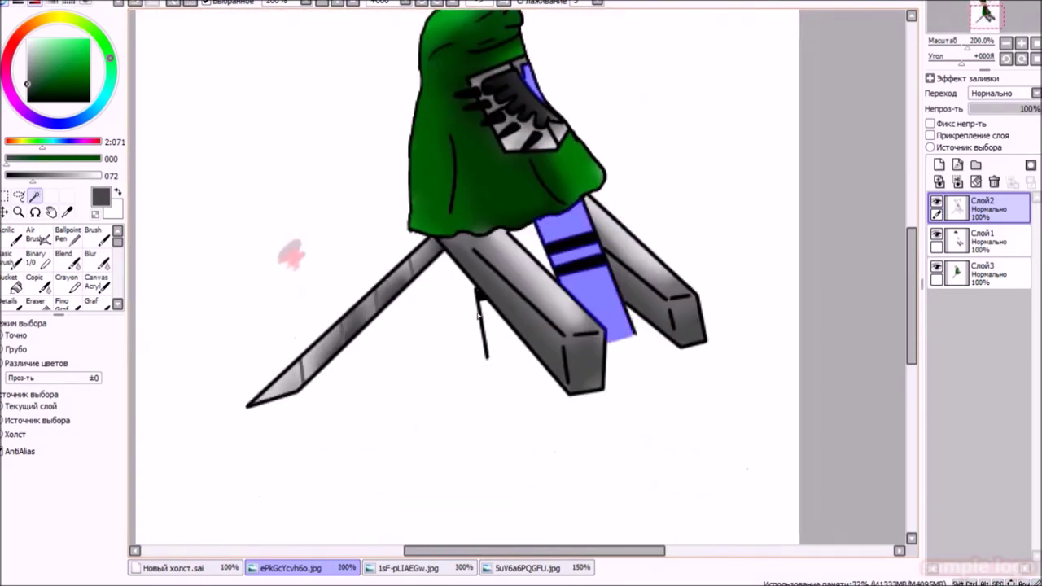
pyautogui.scroll(2, 483, 288)
pyautogui.scroll(1, 484, 289)
pyautogui.scroll(-4, 470, 314)
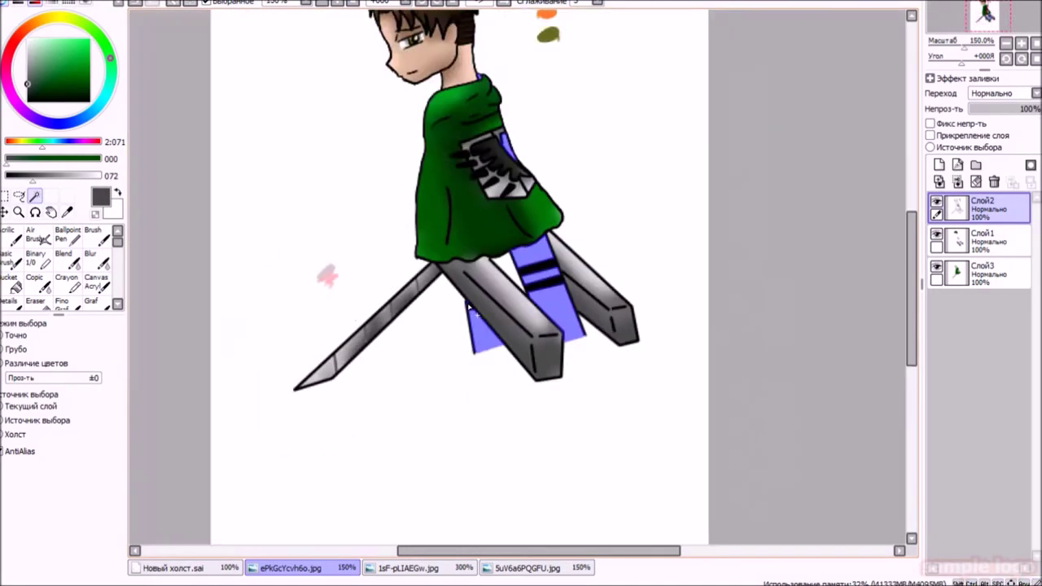
pyautogui.scroll(3, 496, 337)
pyautogui.scroll(-2, 495, 337)
pyautogui.scroll(1, 494, 337)
pyautogui.moveTo(494, 337); pyautogui.dragTo(494, 305)
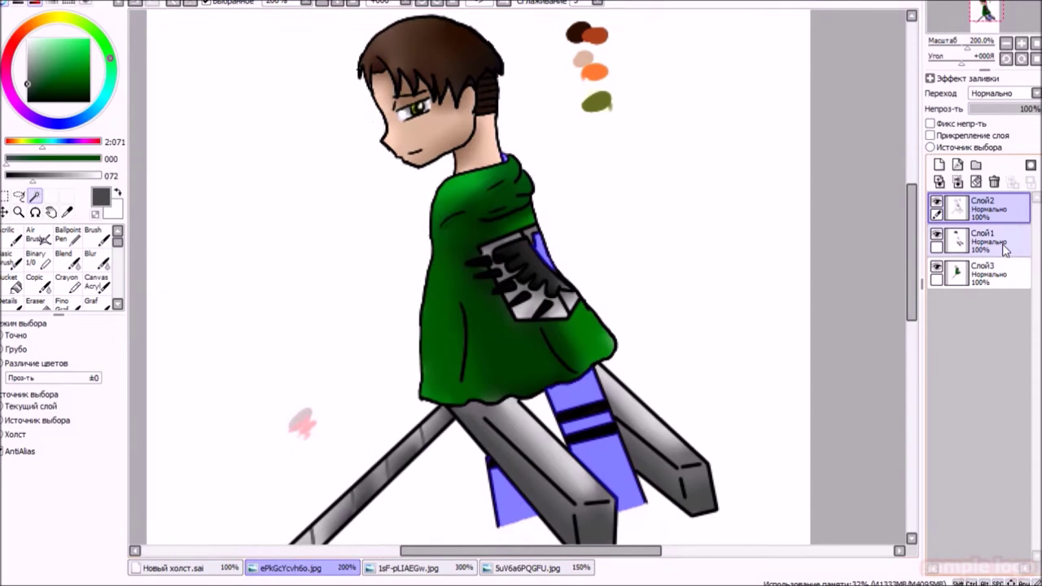
# Paint the strip beside the emblem grey and the legs in greys of brightness 183 and 222 on layer Слой1, softening with Blur
pyautogui.click(990, 274)
pyautogui.click(990, 241)
pyautogui.press('b')
pyautogui.moveTo(313, 154); pyautogui.dragTo(288, 92)
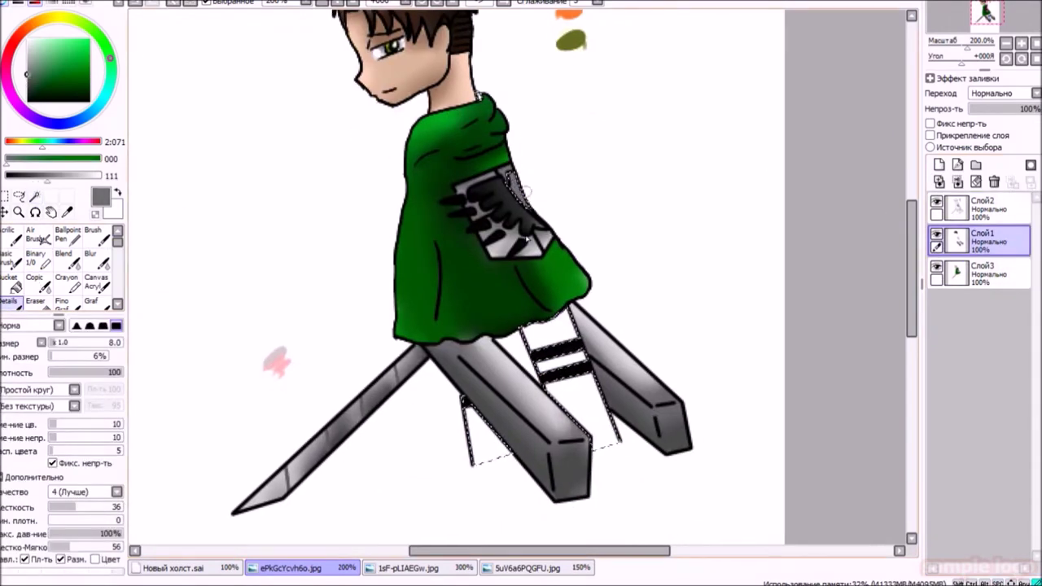
pyautogui.click(27, 60)
pyautogui.click(81, 262)
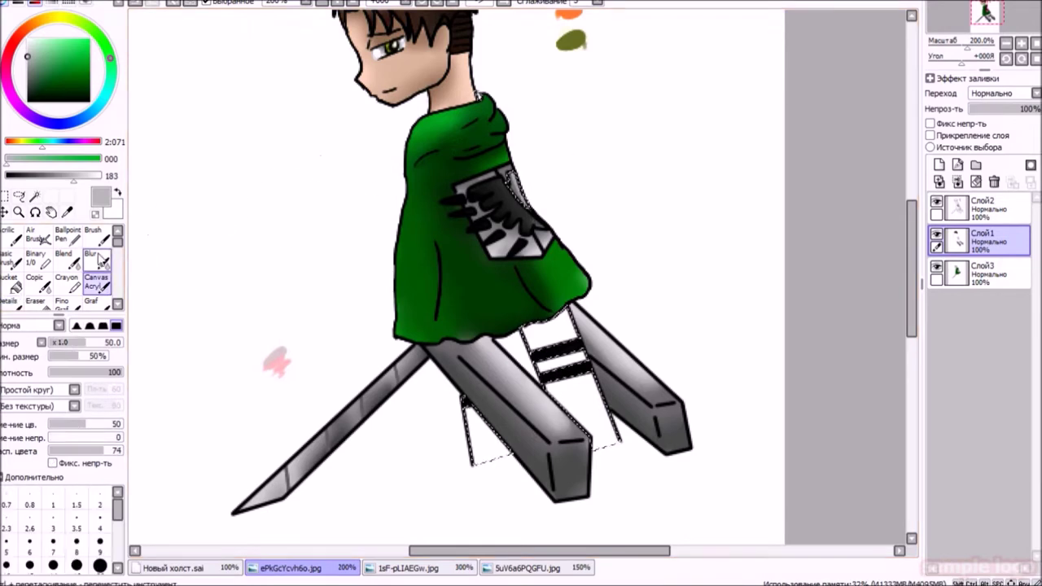
pyautogui.click(89, 260)
pyautogui.press('b')
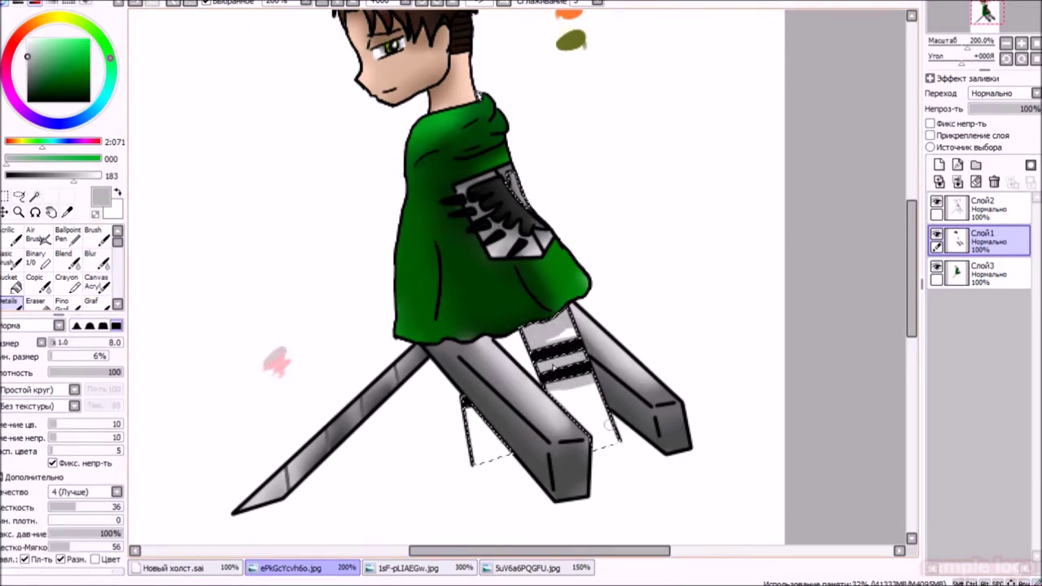
pyautogui.click(96, 259)
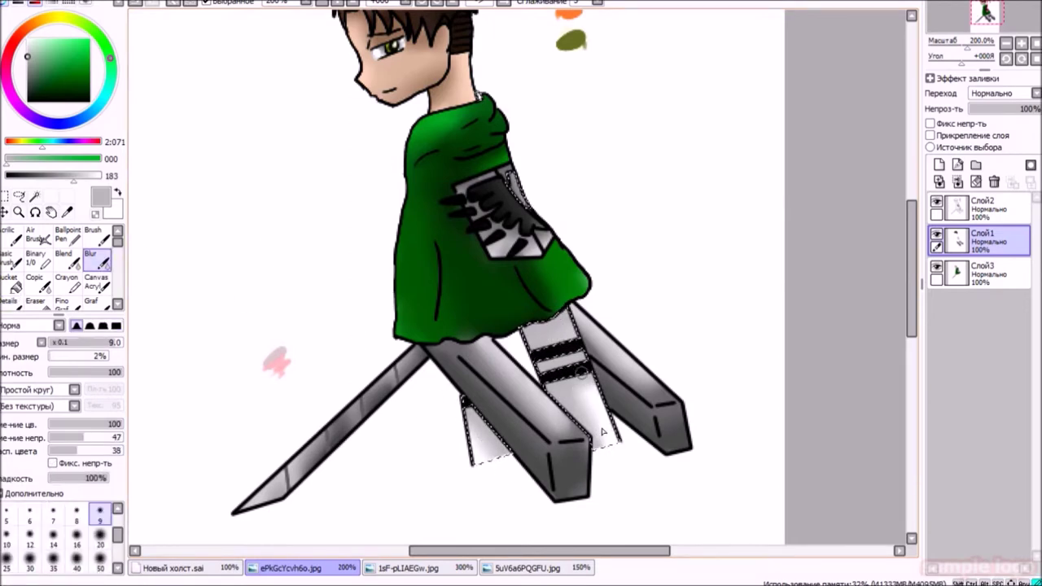
pyautogui.press('b')
pyautogui.press('b')
# Fill the small gap behind the neck at the hood's edge with dark green sampled from the hoodie
pyautogui.moveTo(498, 120); pyautogui.dragTo(527, 210)
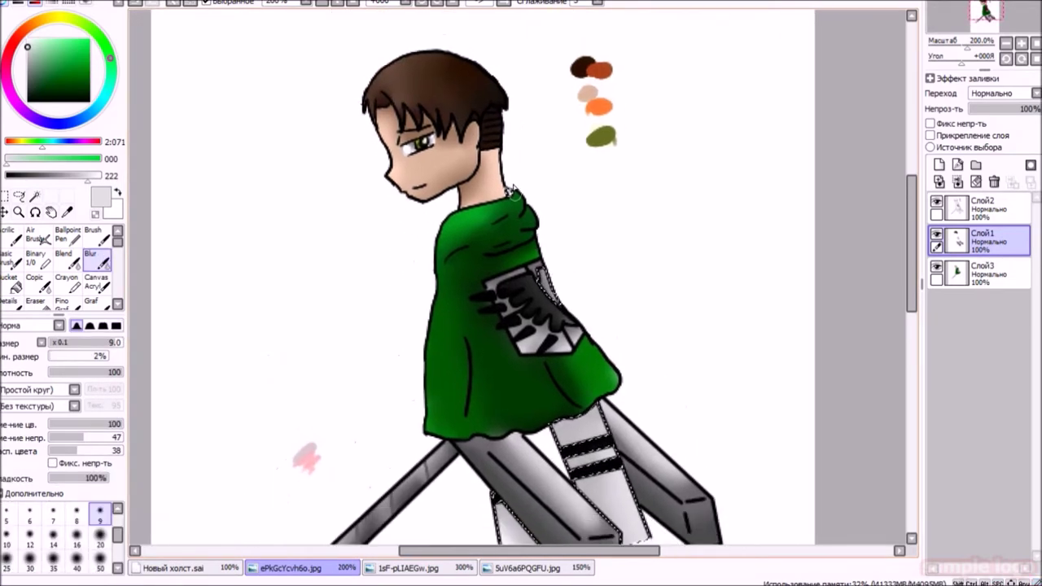
pyautogui.scroll(4, 528, 210)
pyautogui.press('b')
pyautogui.keyDown('alt'); pyautogui.click(455, 195); pyautogui.keyUp('alt')
pyautogui.keyDown('alt'); pyautogui.click(523, 121); pyautogui.keyUp('alt')
pyautogui.scroll(-4, 472, 114)
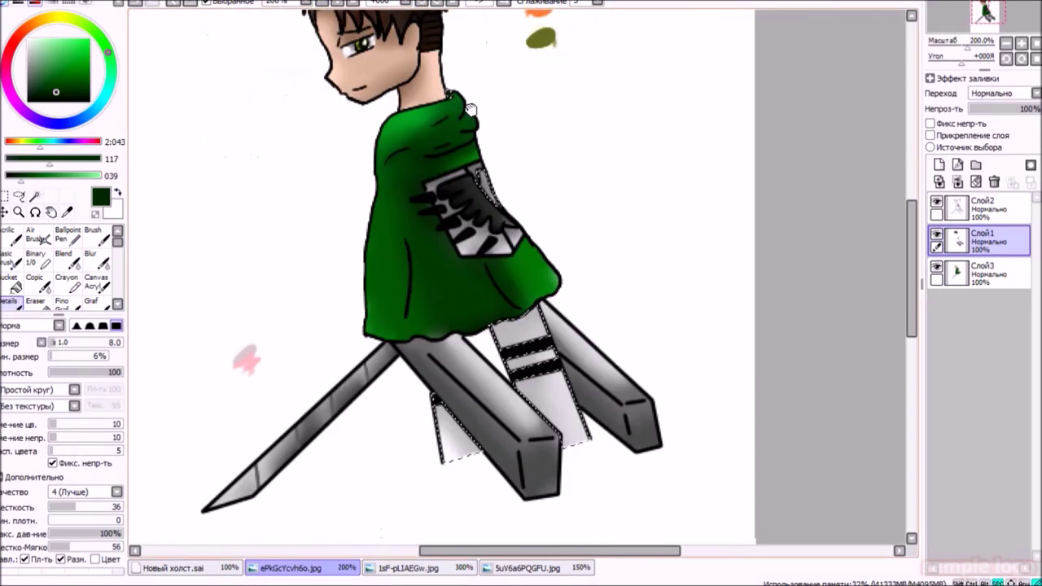
# Deepen the hair shading with brown sampled from the hair and dark brown from reference 1sF-pLIAEGw.jpg, and soften it with Blur
pyautogui.moveTo(471, 109); pyautogui.dragTo(503, 239)
pyautogui.scroll(4, 305, 130)
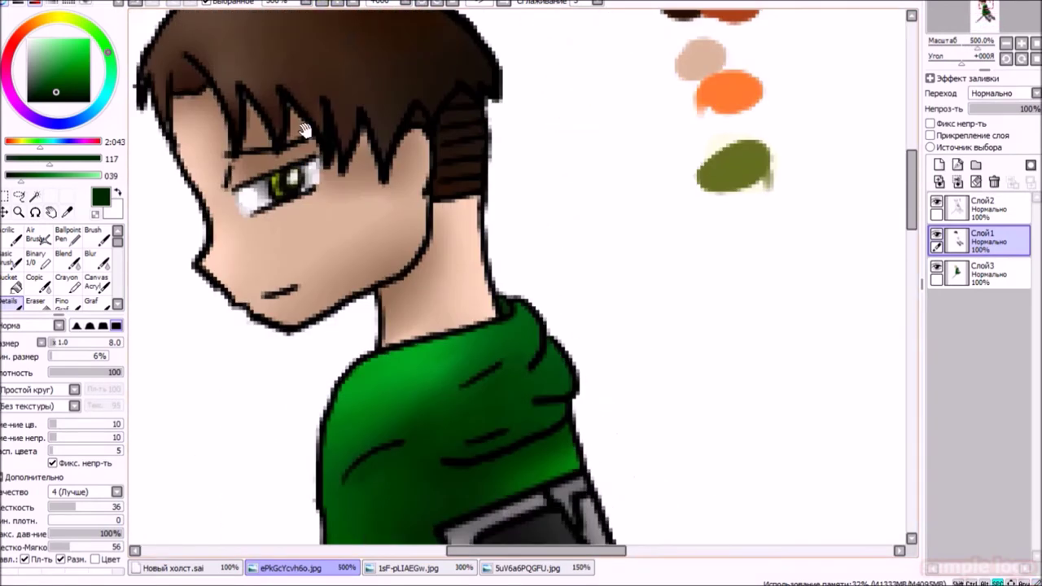
pyautogui.moveTo(304, 131); pyautogui.dragTo(386, 298)
pyautogui.keyDown('alt'); pyautogui.click(434, 191); pyautogui.keyUp('alt')
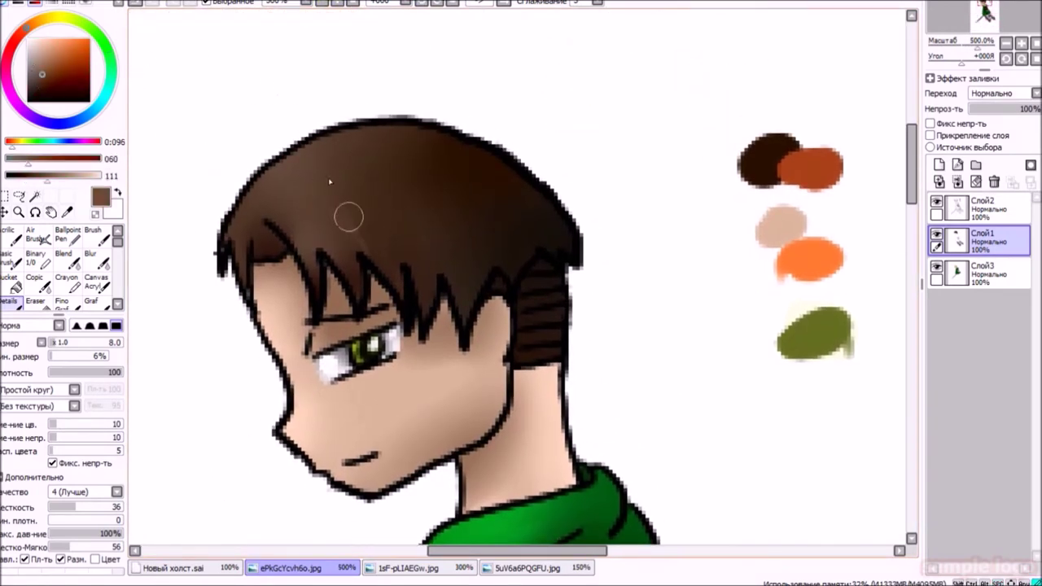
pyautogui.press('b')
pyautogui.press('n')
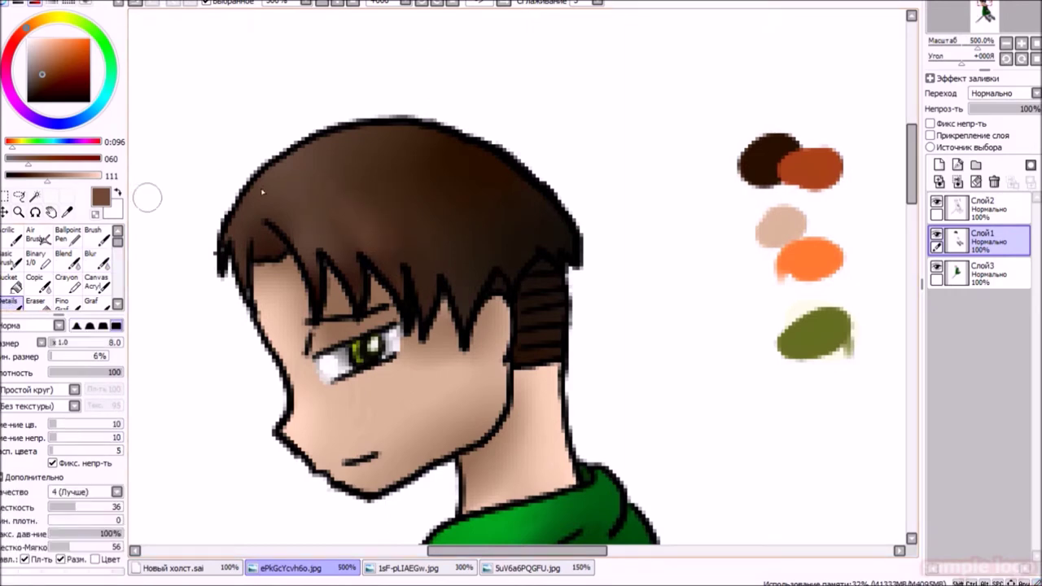
pyautogui.click(387, 569)
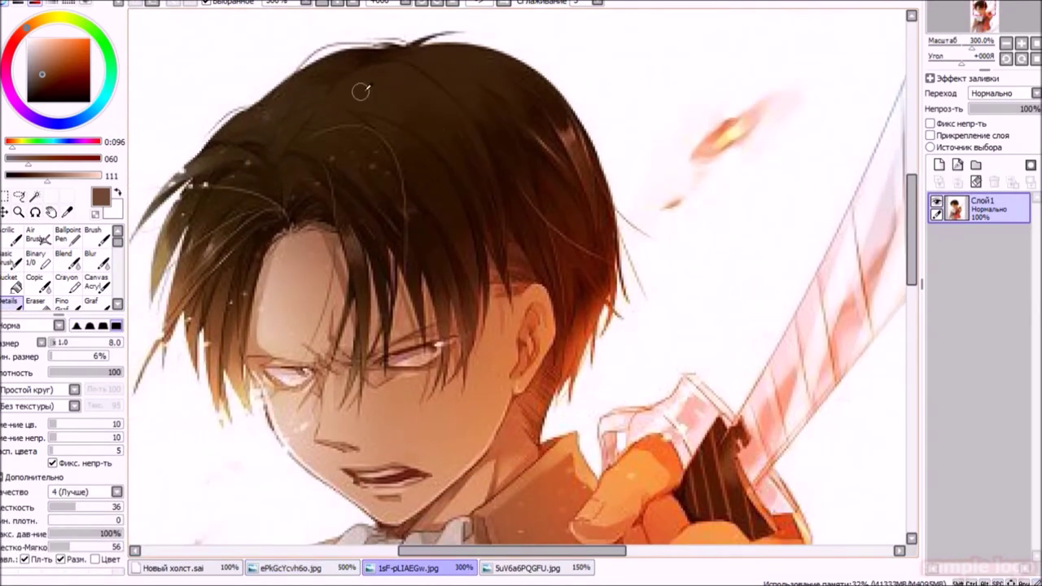
pyautogui.keyDown('alt'); pyautogui.click(361, 91); pyautogui.keyUp('alt')
pyautogui.click(293, 567)
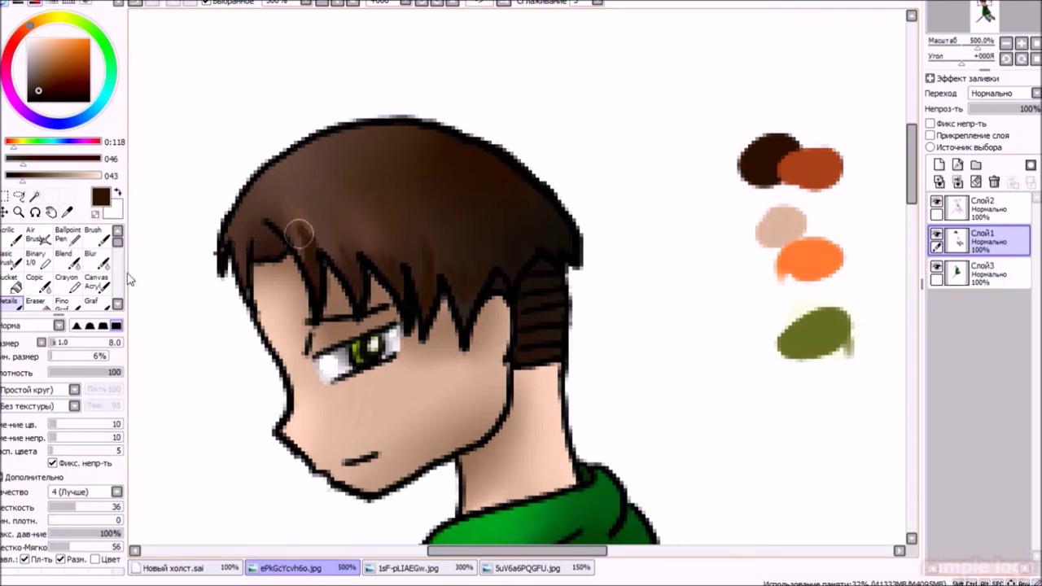
pyautogui.press('b')
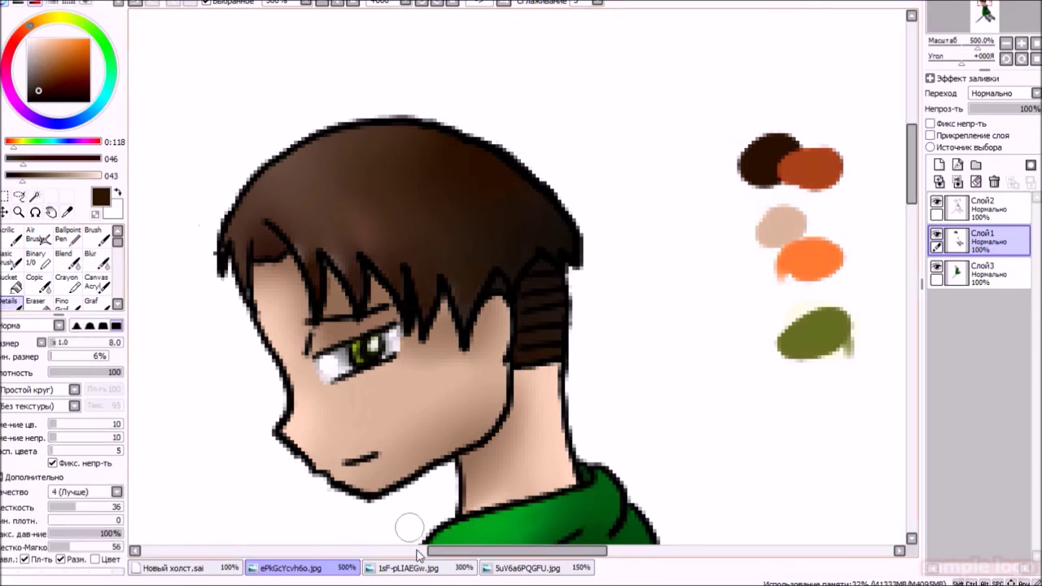
# Check reference 5uV6a6PQGFU.jpg, and add a light-brown highlight of brightness 204 to the front of the hair's crown, softened with Blur
pyautogui.hotkey('ctrl', 'Tab')
pyautogui.hotkey('ctrl', 'Tab')
pyautogui.keyDown('alt'); pyautogui.click(427, 293); pyautogui.keyUp('alt')
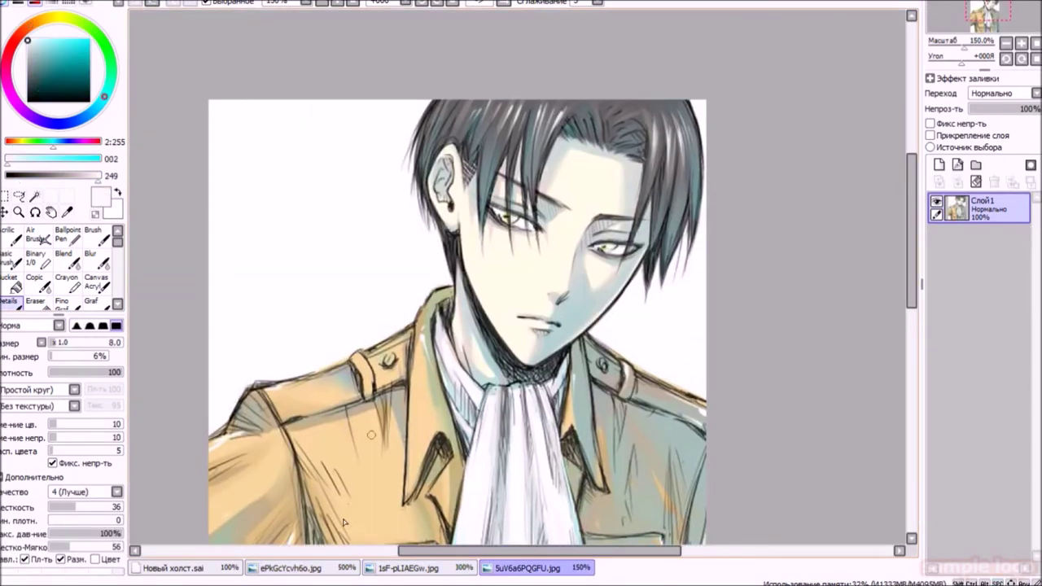
pyautogui.click(316, 562)
pyautogui.keyDown('alt'); pyautogui.click(360, 205); pyautogui.keyUp('alt')
pyautogui.click(42, 59)
pyautogui.click(47, 52)
pyautogui.moveTo(269, 191)
pyautogui.mouseDown()
pyautogui.moveTo(350, 151)
pyautogui.moveTo(415, 175)
pyautogui.moveTo(321, 159)
pyautogui.moveTo(285, 185)
pyautogui.mouseUp()
pyautogui.press('b')
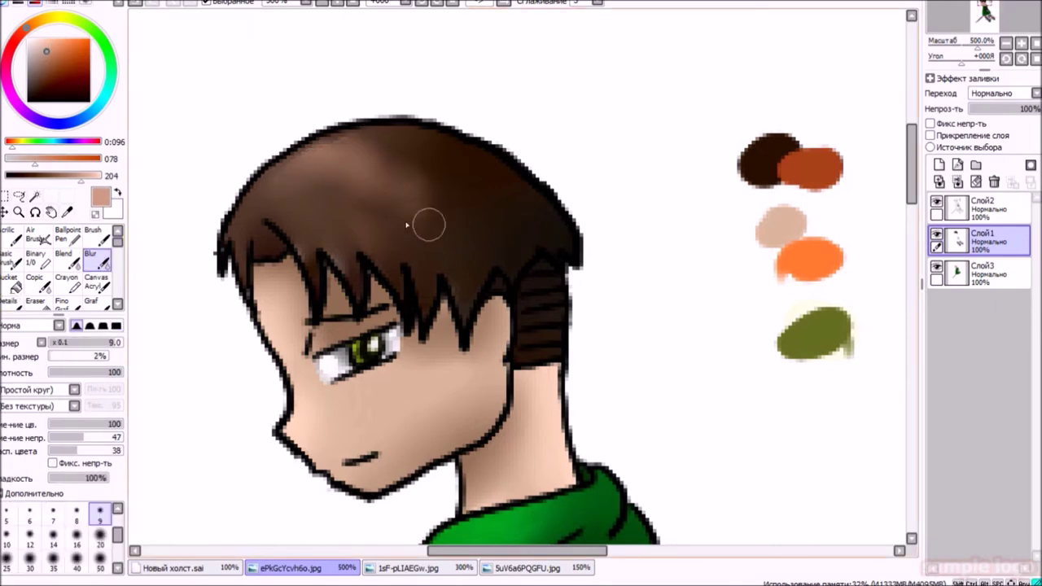
# Paint further light-brown highlights along the front and back of the hair, and blend them with Blur
pyautogui.press('n')
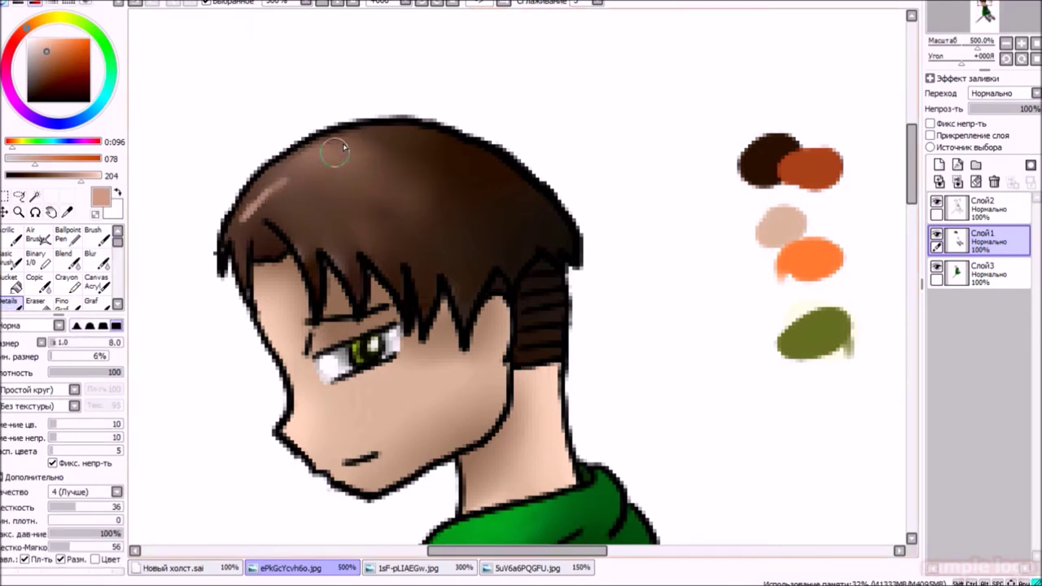
pyautogui.moveTo(533, 216)
pyautogui.mouseDown()
pyautogui.moveTo(497, 212)
pyautogui.moveTo(500, 225)
pyautogui.moveTo(495, 187)
pyautogui.moveTo(543, 245)
pyautogui.moveTo(530, 187)
pyautogui.moveTo(399, 137)
pyautogui.moveTo(250, 214)
pyautogui.mouseUp()
pyautogui.press('b')
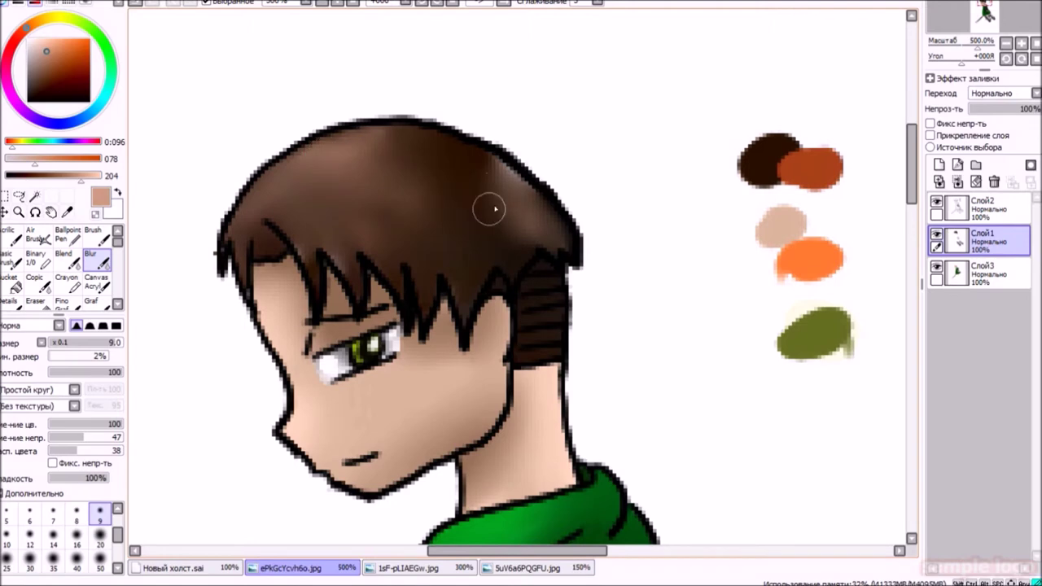
pyautogui.press('n')
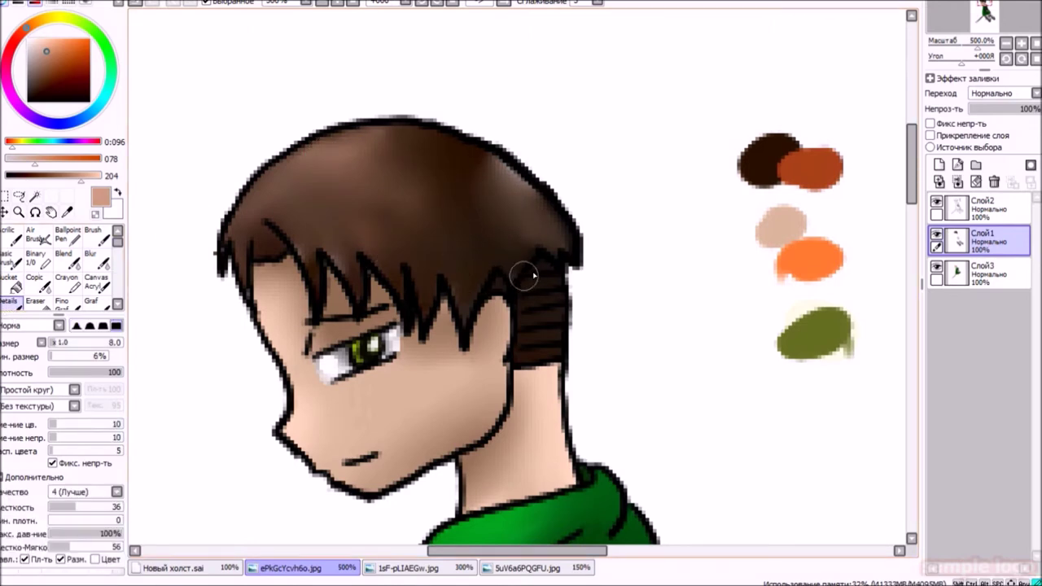
pyautogui.press('b')
pyautogui.scroll(-5, 534, 362)
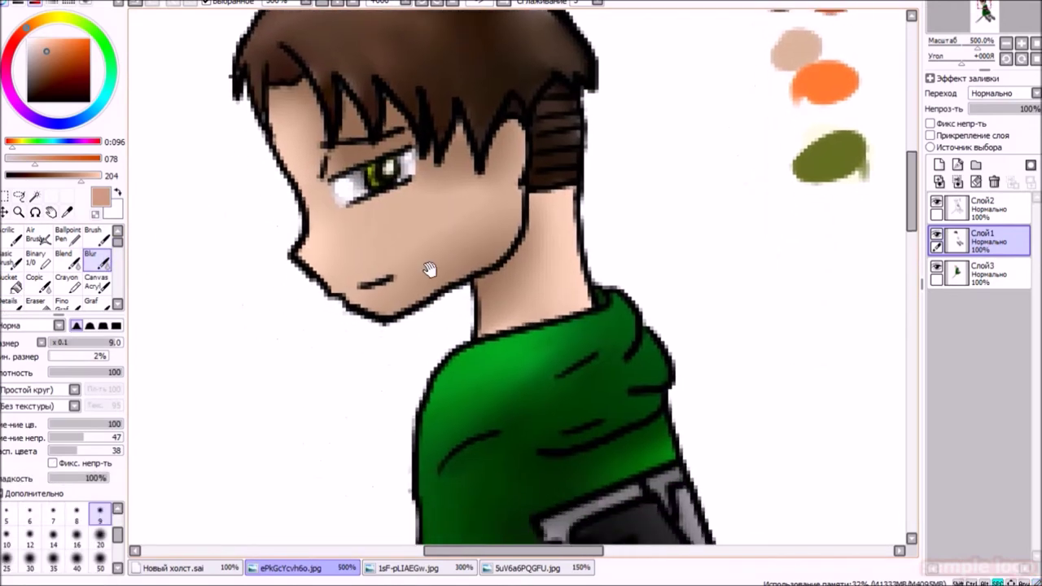
# Shade the back of the hair and the fringe with dark brown sampled from the hair, and blend the strokes with Blur
pyautogui.press('n')
pyautogui.scroll(3, 168, 217)
pyautogui.keyDown('alt'); pyautogui.click(489, 96); pyautogui.keyUp('alt')
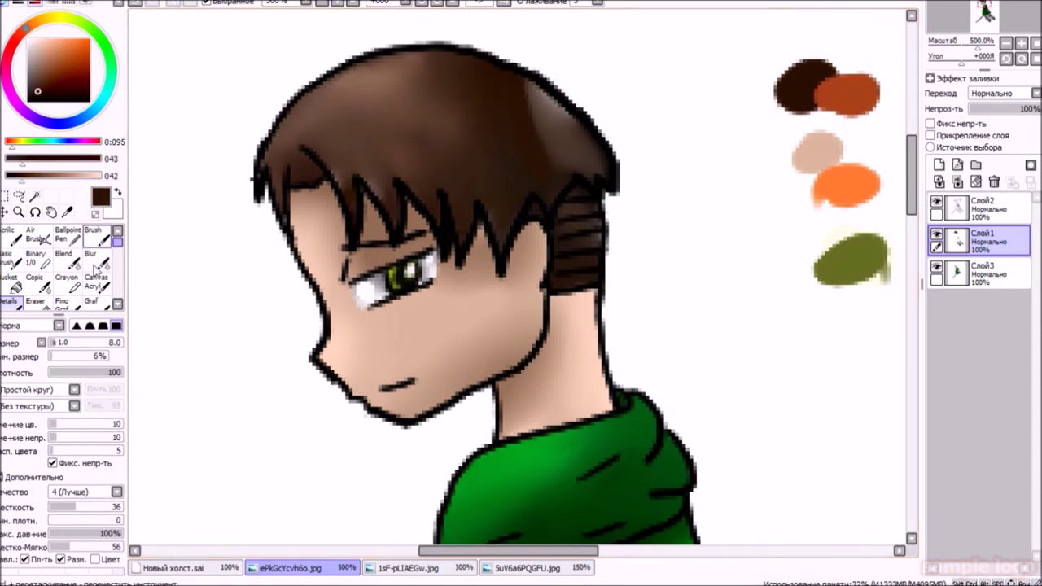
pyautogui.press('b')
pyautogui.press('n')
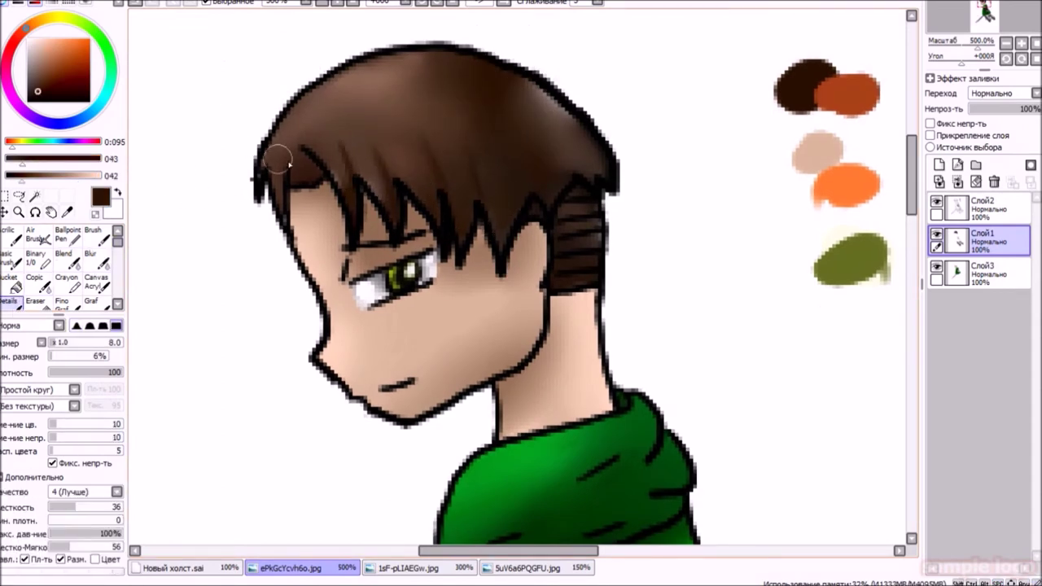
pyautogui.press('b')
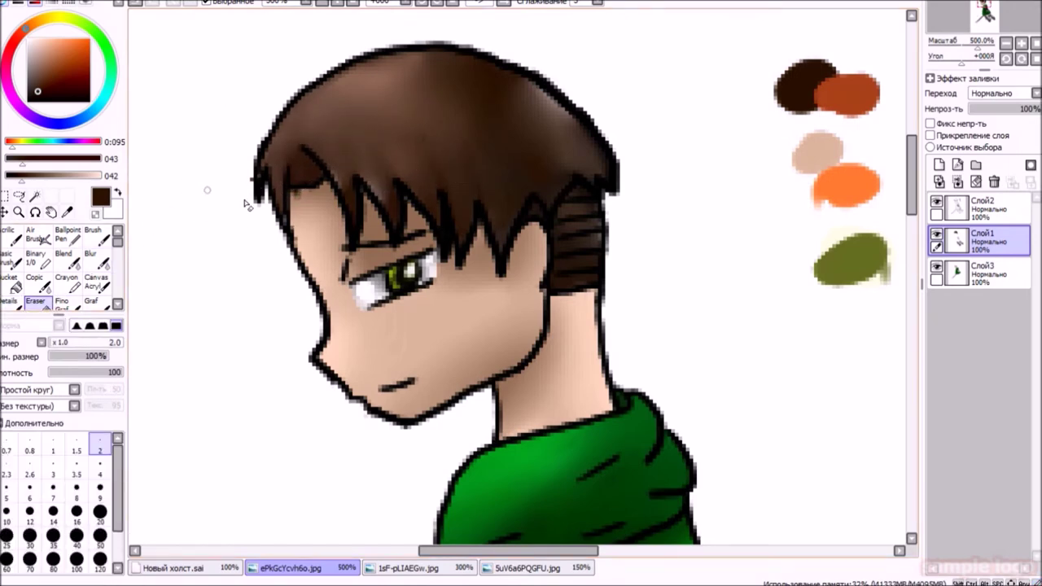
# Shade the neck below the jaw with orange sampled from the colour swatch, and soften it with Blur
pyautogui.press('n')
pyautogui.keyDown('alt'); pyautogui.click(298, 198); pyautogui.keyUp('alt')
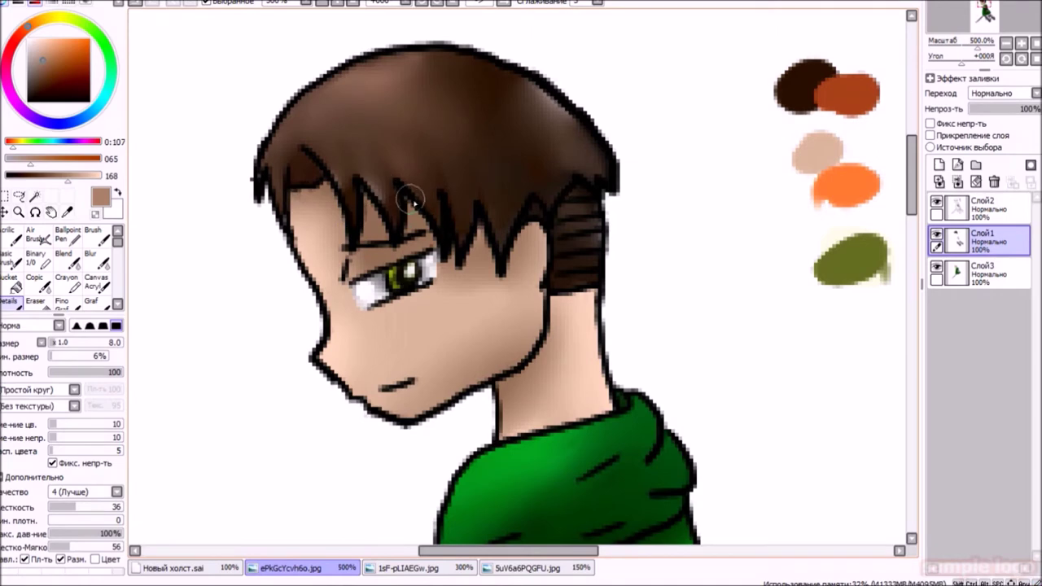
pyautogui.keyDown('alt'); pyautogui.click(367, 152); pyautogui.keyUp('alt')
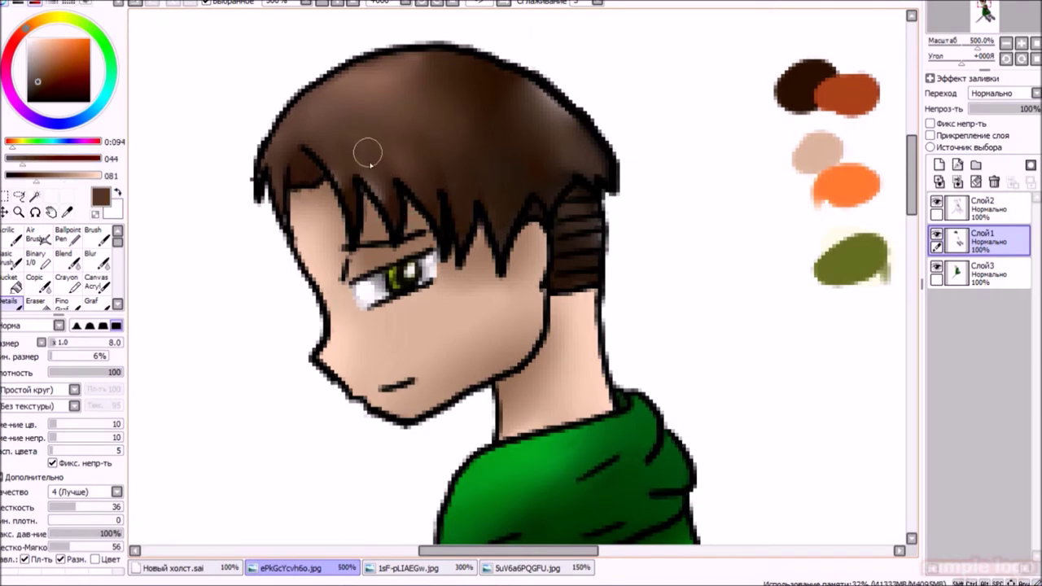
pyautogui.keyDown('alt'); pyautogui.click(367, 291); pyautogui.keyUp('alt')
pyautogui.scroll(-2, 476, 265)
pyautogui.keyDown('alt'); pyautogui.click(507, 233); pyautogui.keyUp('alt')
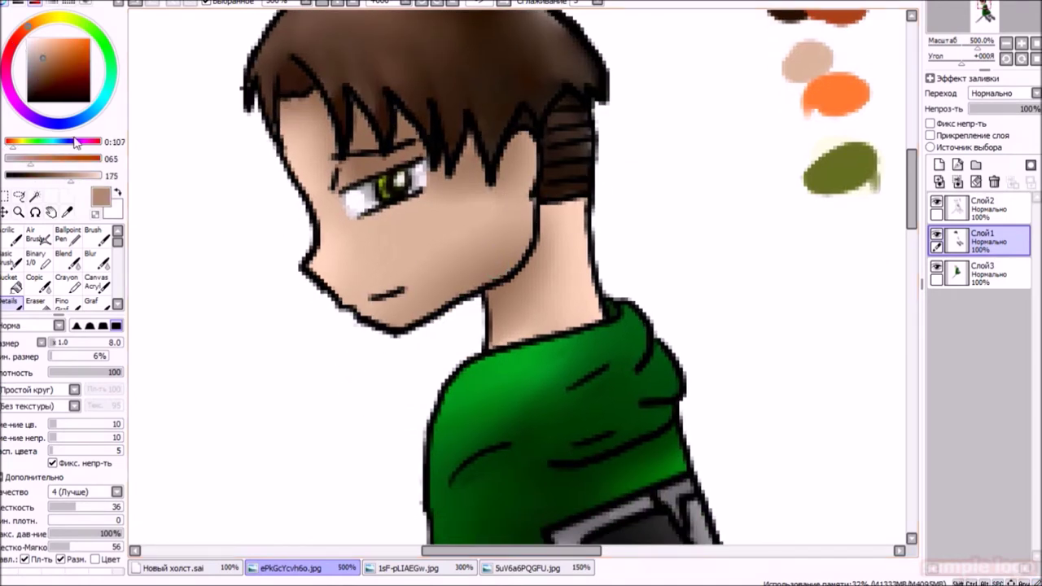
pyautogui.hscroll(-2, 621, 147)
pyautogui.keyDown('alt'); pyautogui.click(871, 102); pyautogui.keyUp('alt')
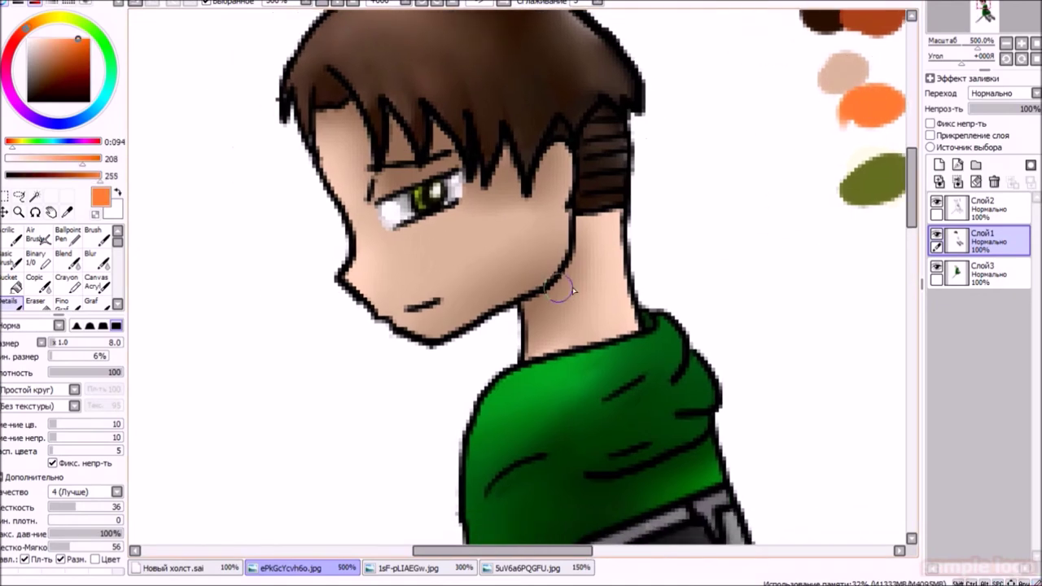
pyautogui.click(94, 258)
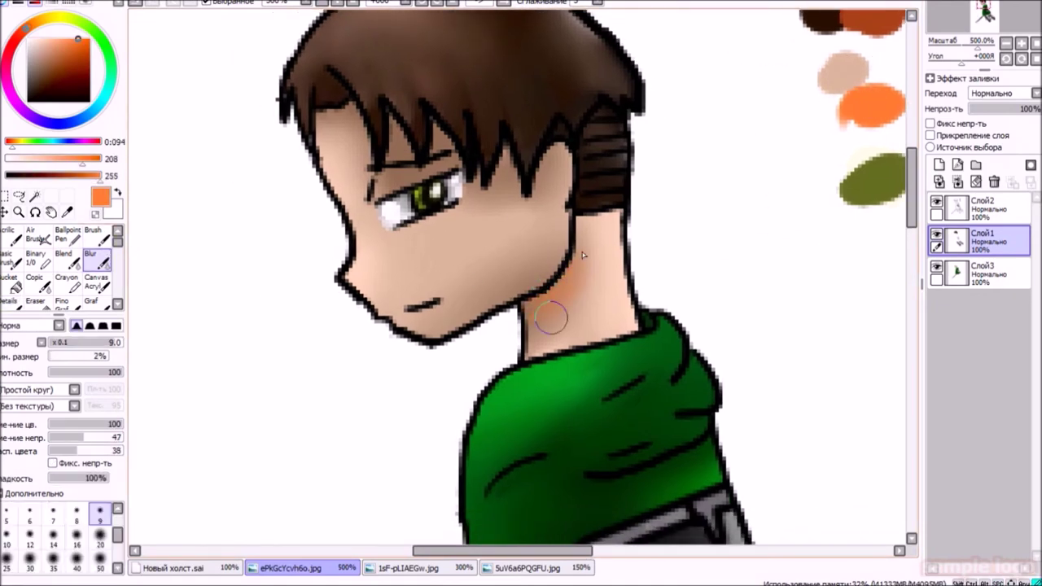
# Darken the cheek below the fringe with a brown skin tone sampled from the face, and blend it with Blur
pyautogui.click(8, 301)
pyautogui.keyDown('alt'); pyautogui.click(482, 213); pyautogui.keyUp('alt')
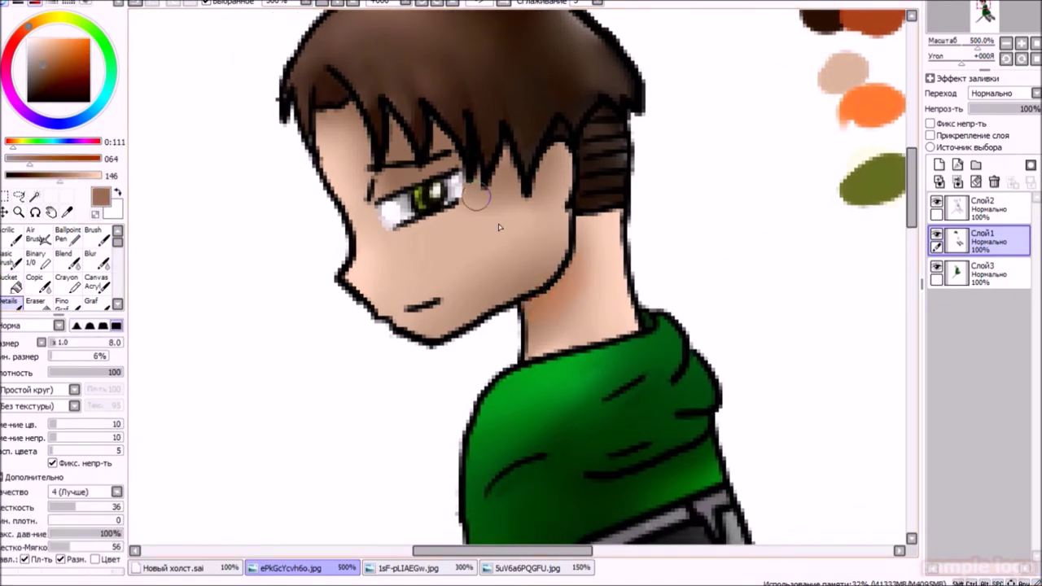
pyautogui.moveTo(503, 236)
pyautogui.mouseDown()
pyautogui.moveTo(474, 267)
pyautogui.moveTo(364, 244)
pyautogui.moveTo(465, 277)
pyautogui.moveTo(507, 227)
pyautogui.moveTo(480, 246)
pyautogui.mouseUp()
pyautogui.click(95, 257)
pyautogui.click(8, 301)
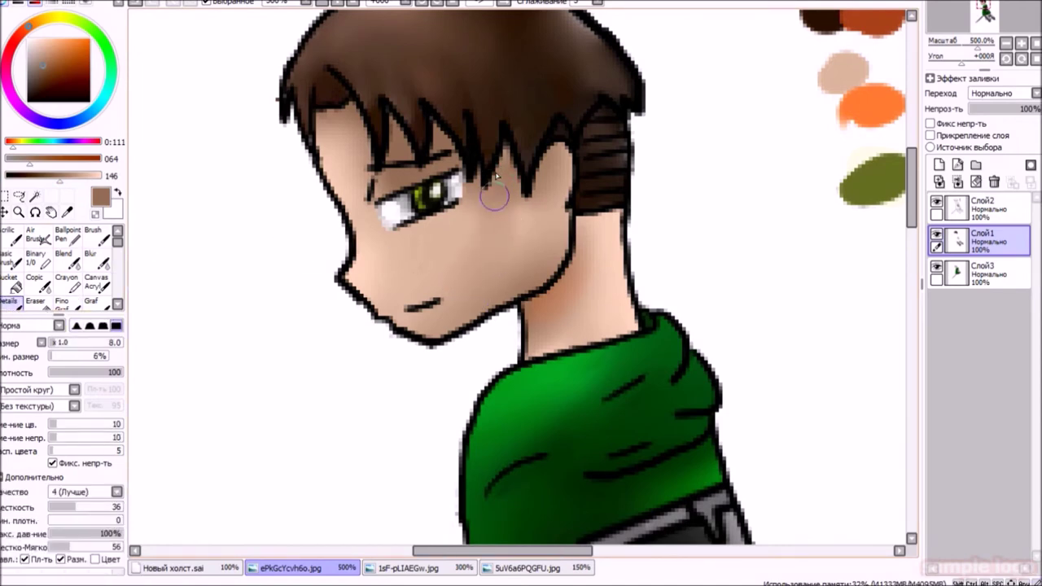
pyautogui.click(95, 257)
pyautogui.moveTo(452, 285); pyautogui.dragTo(501, 213)
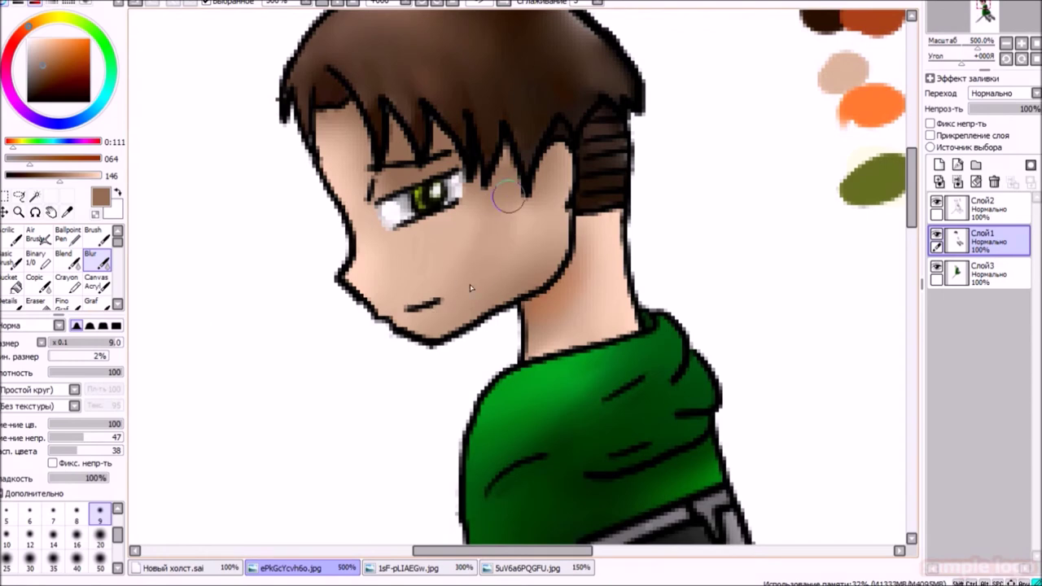
# Highlight the forehead and front of the face with sampled light skin raised to brightness 255, blended with Blur
pyautogui.click(8, 300)
pyautogui.keyDown('alt'); pyautogui.click(366, 236); pyautogui.keyUp('alt')
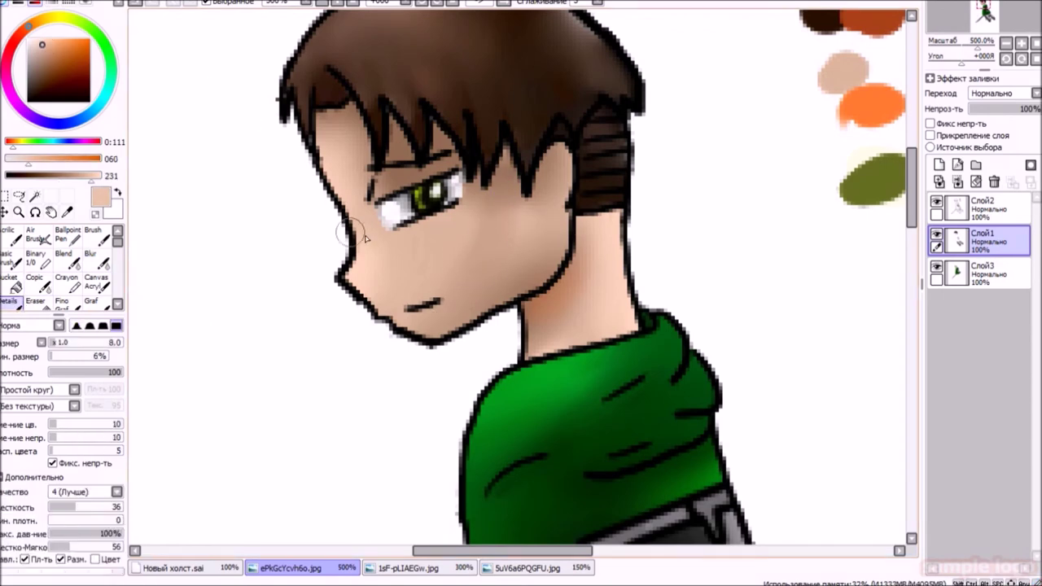
pyautogui.click(43, 38)
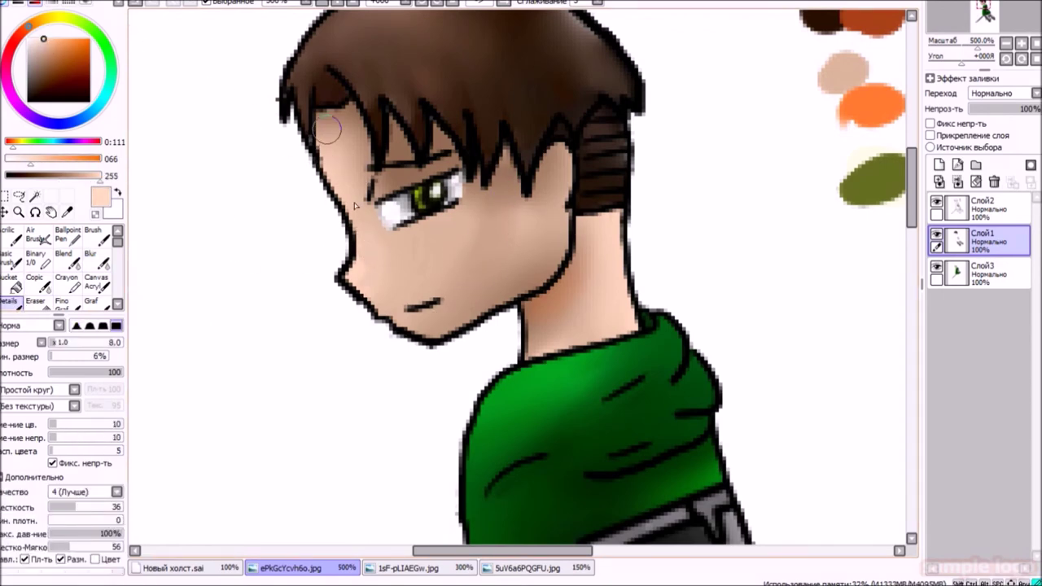
pyautogui.moveTo(327, 129); pyautogui.dragTo(366, 259)
pyautogui.click(90, 257)
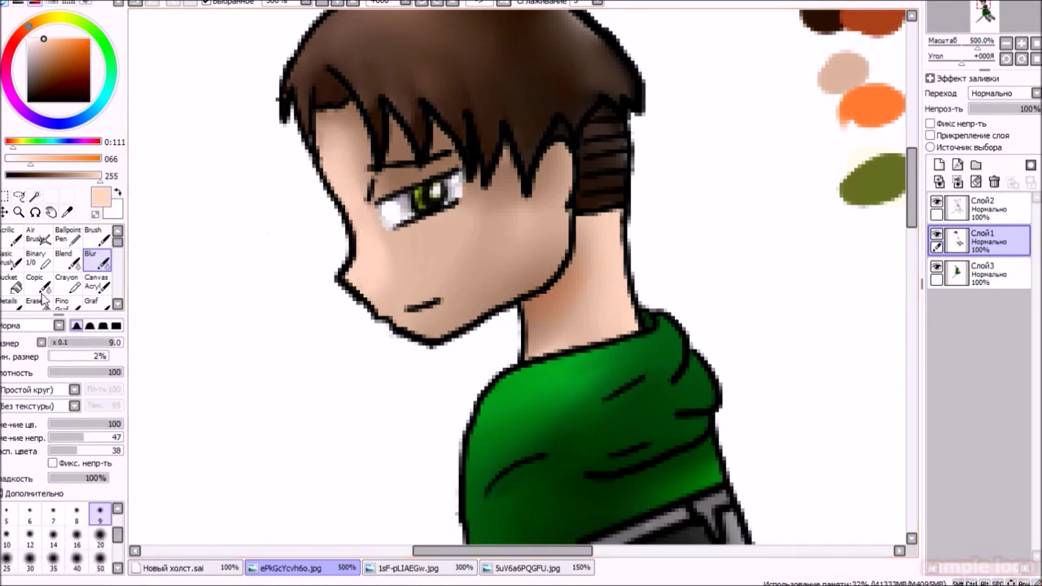
pyautogui.click(11, 301)
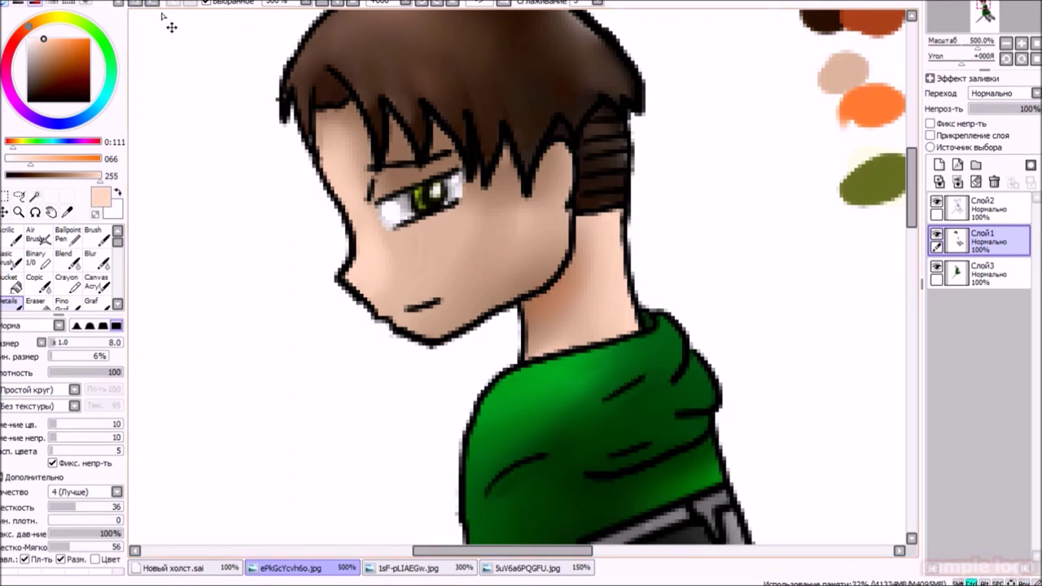
pyautogui.moveTo(336, 130); pyautogui.dragTo(344, 161)
pyautogui.click(90, 258)
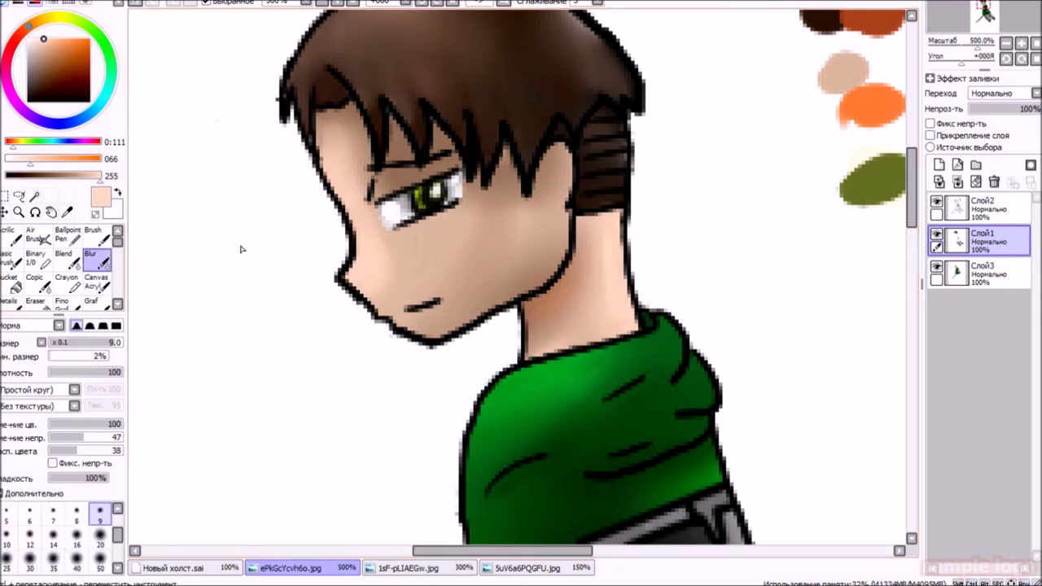
# Shade the neck above the collar and the area below the ear with a skin tone of brightness 186, blended with Blur
pyautogui.click(12, 302)
pyautogui.moveTo(86, 176); pyautogui.dragTo(75, 176)
pyautogui.moveTo(541, 330)
pyautogui.mouseDown()
pyautogui.moveTo(552, 319)
pyautogui.moveTo(599, 333)
pyautogui.mouseUp()
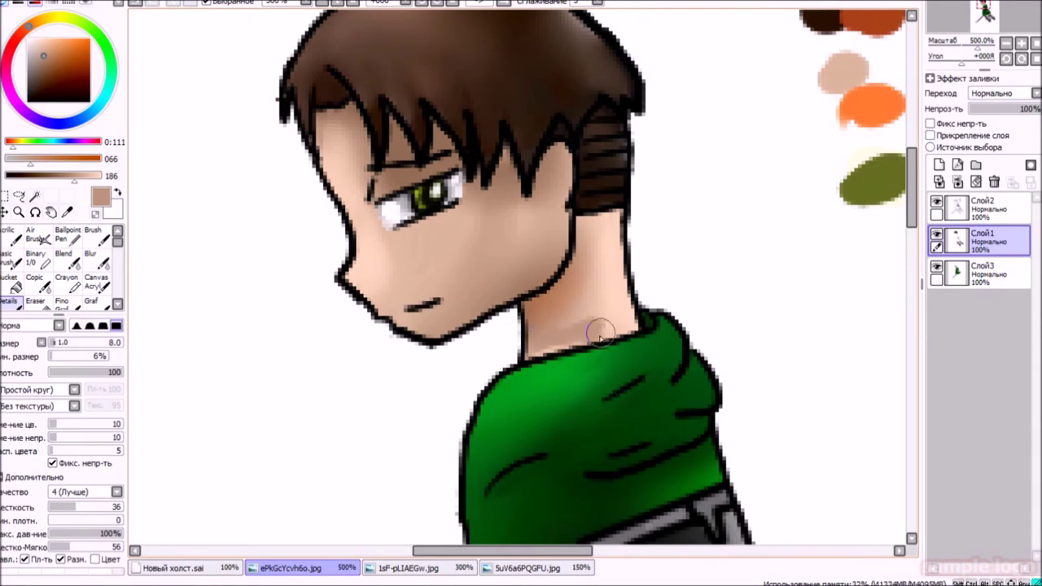
pyautogui.click(91, 257)
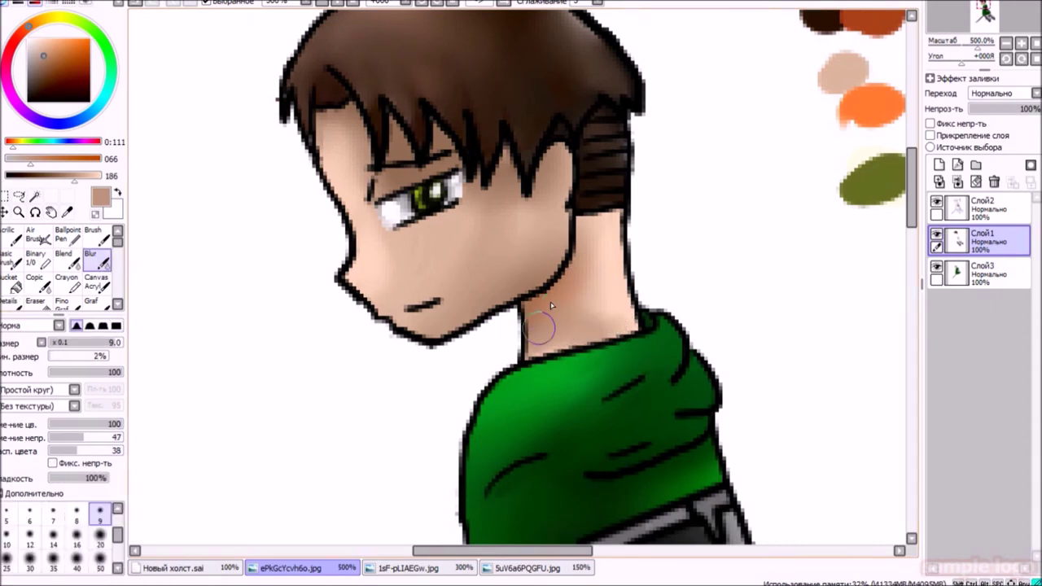
pyautogui.click(10, 301)
pyautogui.moveTo(570, 213); pyautogui.dragTo(544, 267)
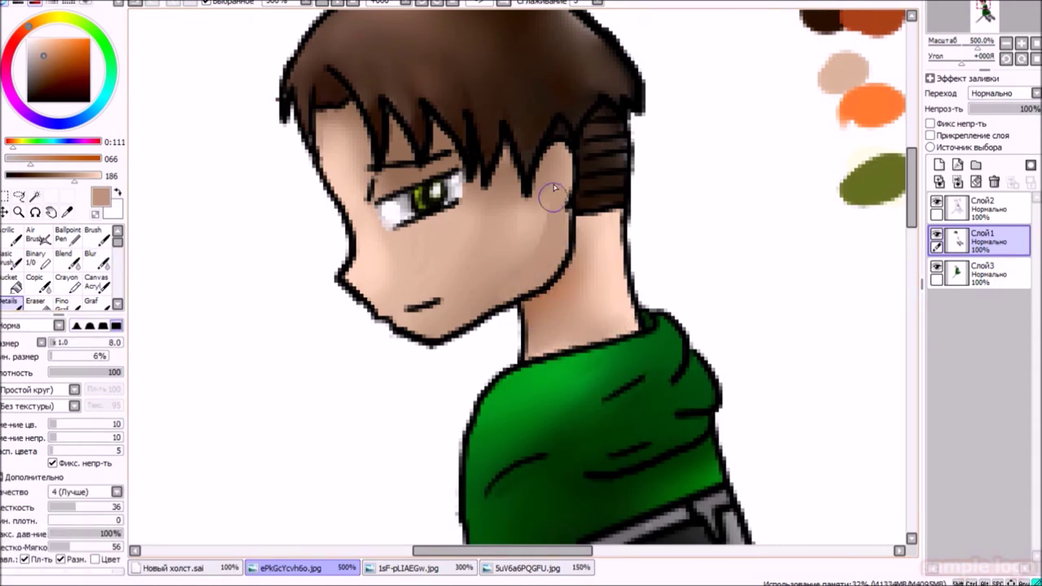
pyautogui.click(91, 258)
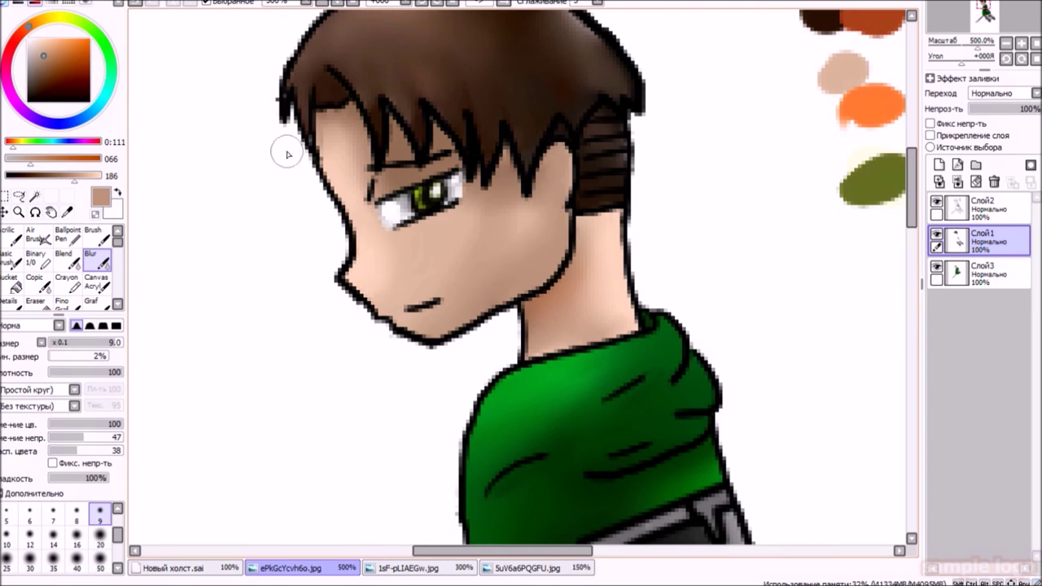
# Erase the colour swatches and stray marks around the character, and set the Details brush to black
pyautogui.scroll(-4, 521, 277)
pyautogui.press('e')
pyautogui.moveTo(393, 417); pyautogui.dragTo(400, 424)
pyautogui.moveTo(611, 124)
pyautogui.mouseDown()
pyautogui.moveTo(621, 179)
pyautogui.moveTo(626, 133)
pyautogui.mouseUp()
pyautogui.click(10, 302)
pyautogui.click(89, 102)
pyautogui.moveTo(595, 82); pyautogui.dragTo(620, 174)
pyautogui.hotkey('ctrl', 'z')
pyautogui.moveTo(563, 76)
pyautogui.mouseDown()
pyautogui.moveTo(599, 171)
pyautogui.moveTo(663, 109)
pyautogui.moveTo(682, 140)
pyautogui.mouseUp()
pyautogui.hotkey('ctrl', 'z')
pyautogui.hotkey('ctrl', 'z')
pyautogui.hotkey('ctrl', 'z')
pyautogui.hotkey('ctrl', 'z')
pyautogui.moveTo(570, 72); pyautogui.dragTo(601, 144)
pyautogui.moveTo(635, 130); pyautogui.dragTo(663, 132)
pyautogui.moveTo(675, 102); pyautogui.dragTo(681, 111)
pyautogui.hotkey('ctrl', 'z')
pyautogui.hotkey('ctrl', 'z')
pyautogui.hotkey('ctrl', 'z')
pyautogui.hotkey('ctrl', 'z')
# Handwrite the title "Levi" in black on the blank canvas beside the character's head
pyautogui.moveTo(611, 67)
pyautogui.mouseDown()
pyautogui.moveTo(648, 138)
pyautogui.moveTo(692, 121)
pyautogui.mouseUp()
pyautogui.moveTo(701, 103); pyautogui.dragTo(714, 107)
pyautogui.scroll(-2, 693, 206)
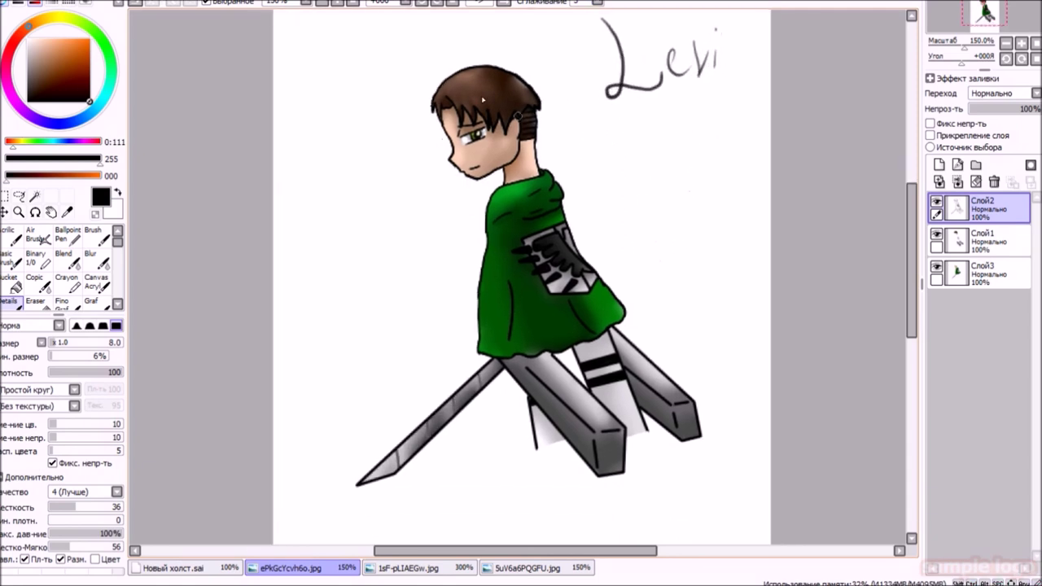